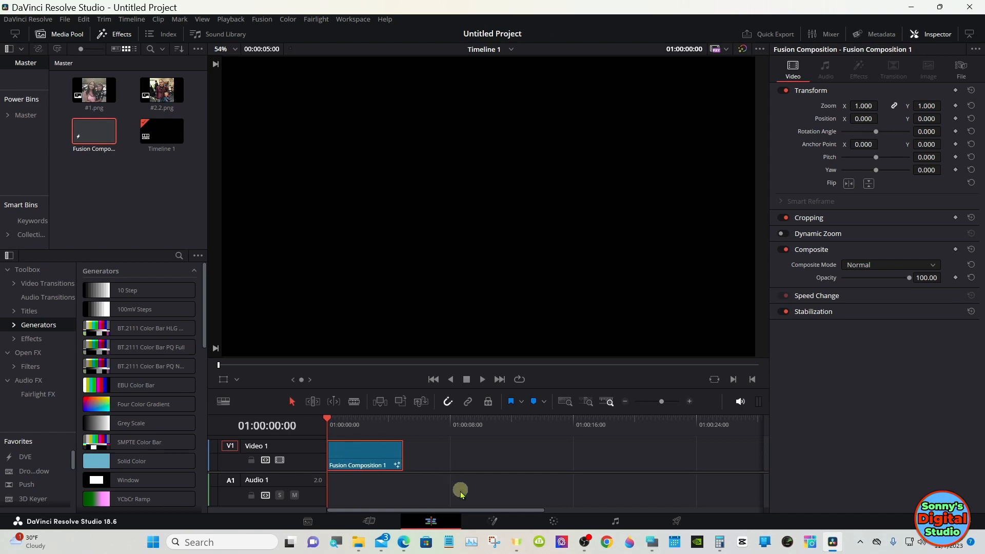
# Open the composition in Fusion and add #1.png and #2.2.png as separate media nodes, with MediaOut1 moved aside to make room
pyautogui.click(493, 520)
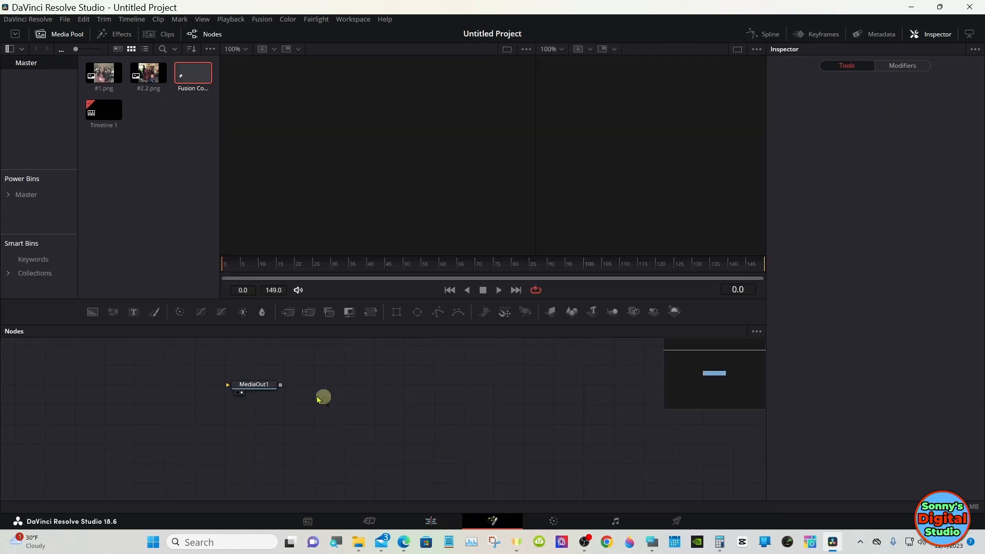
pyautogui.moveTo(248, 386); pyautogui.dragTo(524, 386)
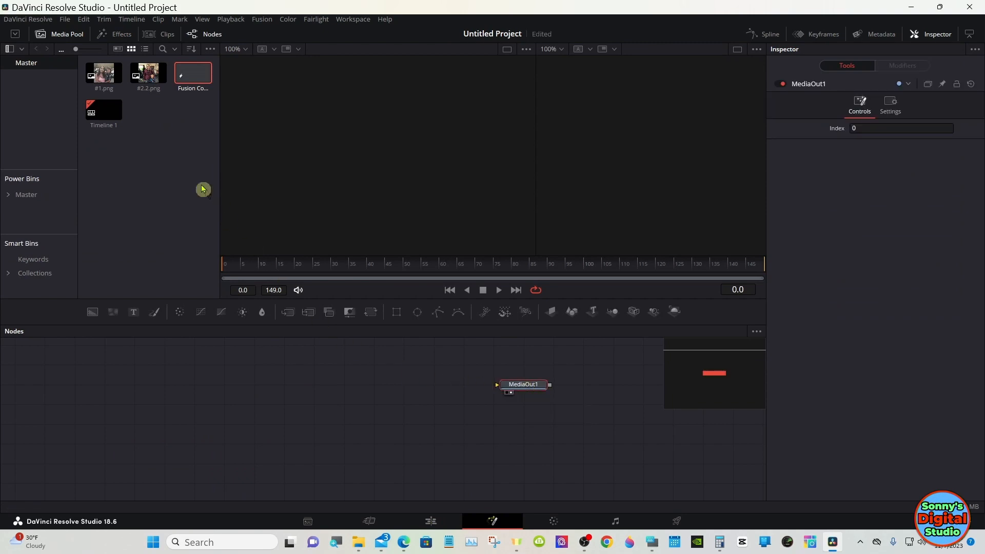
pyautogui.click(103, 78)
pyautogui.moveTo(102, 78); pyautogui.dragTo(214, 378)
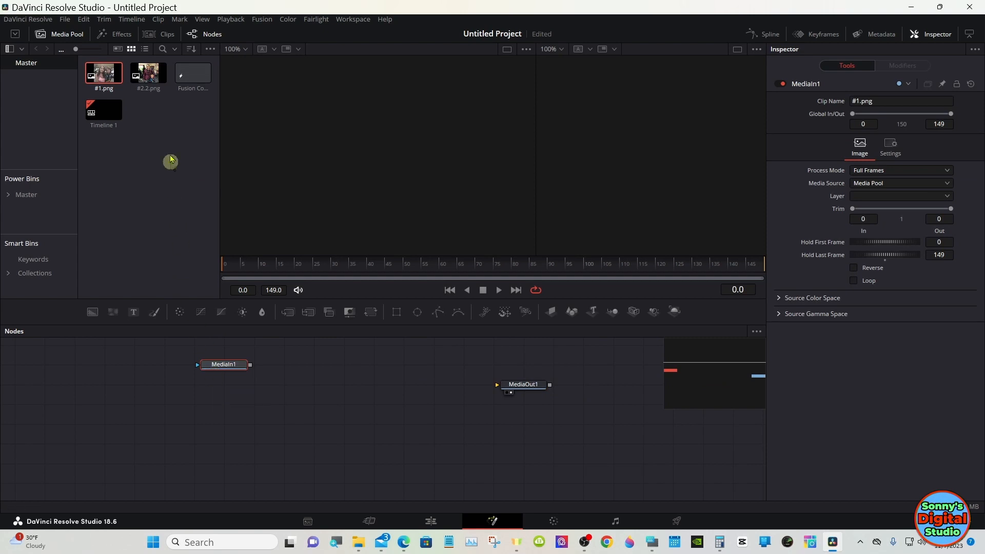
pyautogui.moveTo(148, 76); pyautogui.dragTo(215, 411)
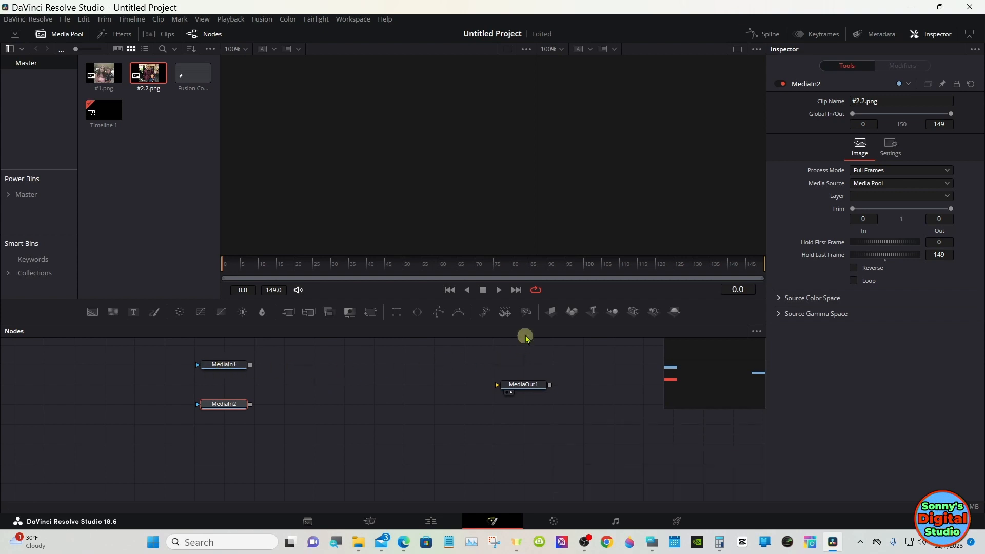
# Attach an Image Plane 3D node to each of the two media nodes, MediaIn2 and MediaIn1
pyautogui.click(553, 310)
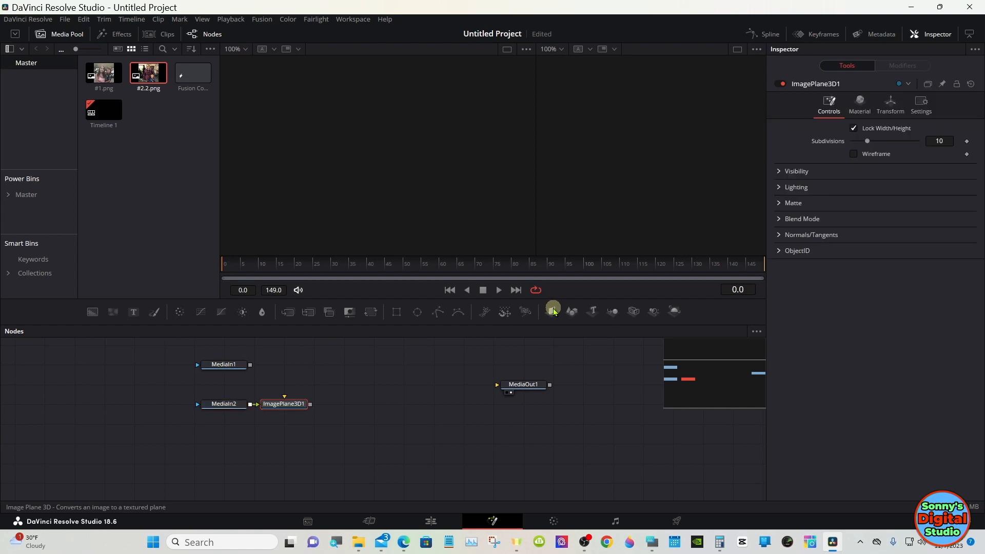
pyautogui.click(241, 365)
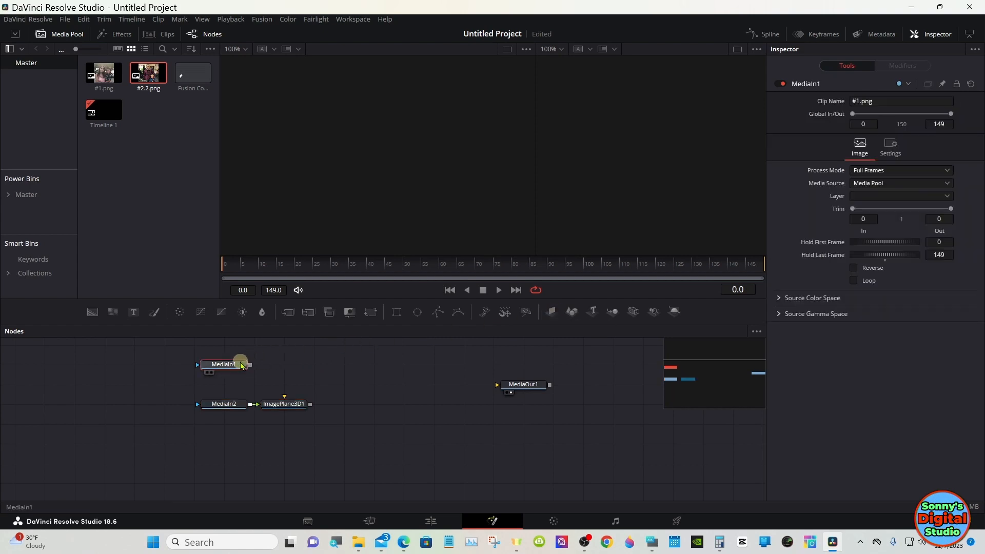
pyautogui.click(553, 312)
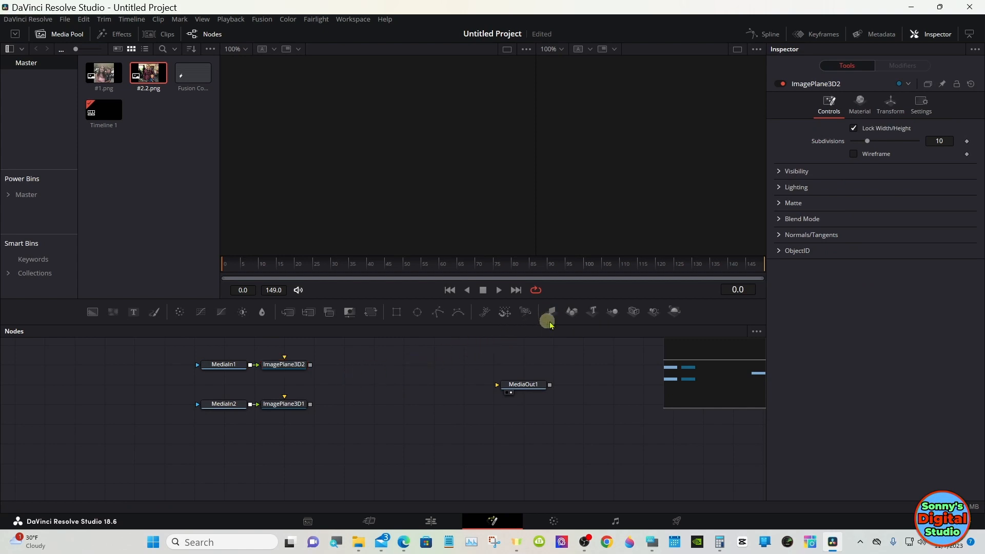
# Add two chained Merge 3D nodes, with a Camera 3D, a Spot Light and a Renderer 3D attached to the second one
pyautogui.click(611, 312)
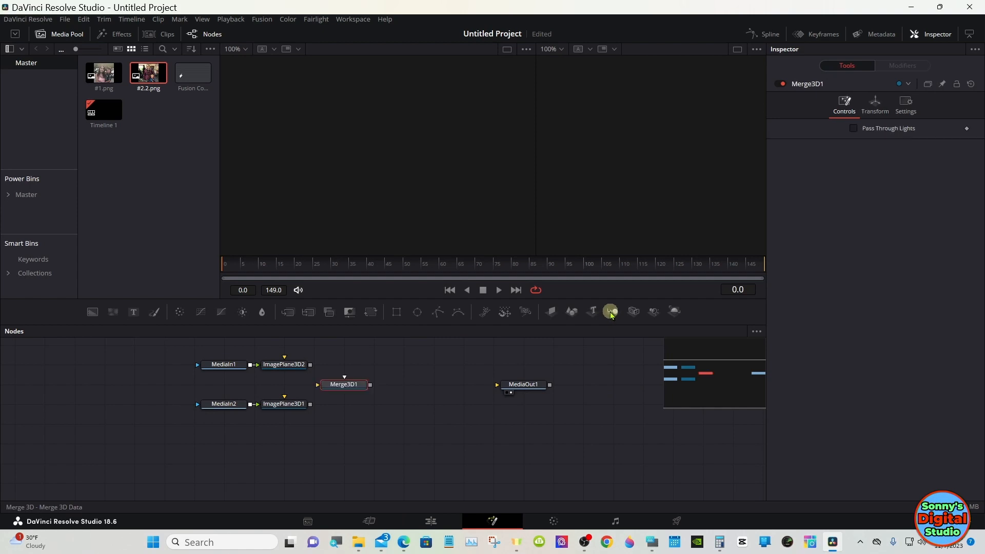
pyautogui.click(611, 312)
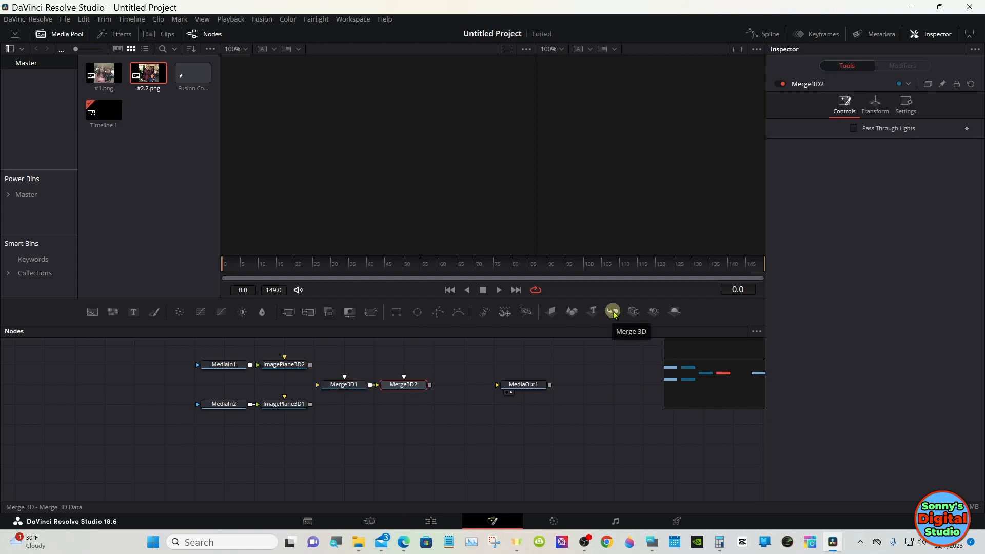
pyautogui.click(633, 313)
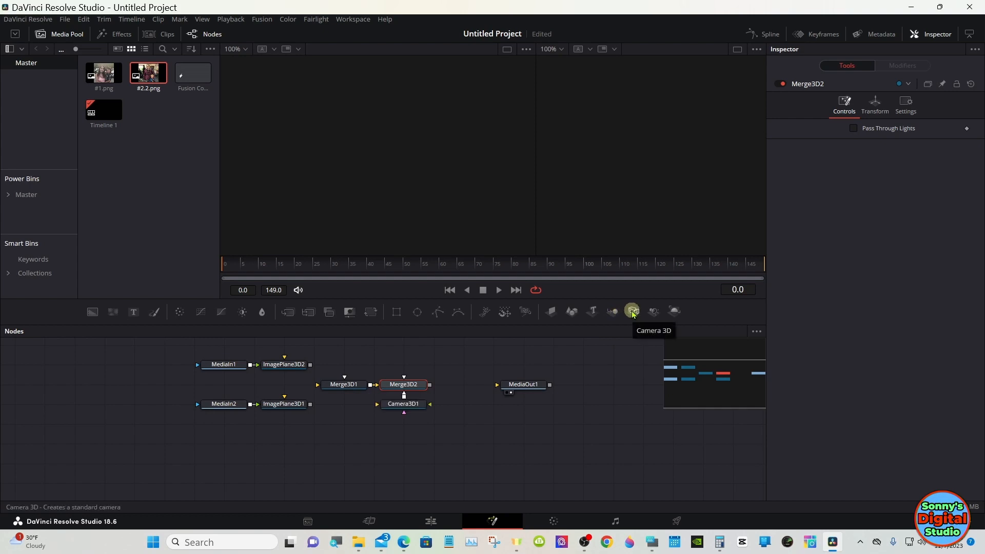
pyautogui.click(653, 311)
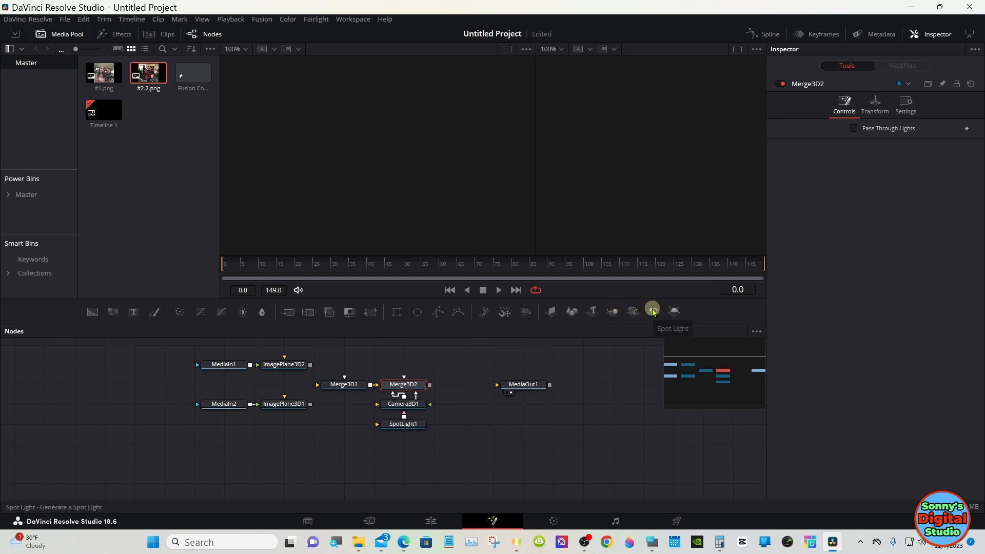
pyautogui.click(674, 311)
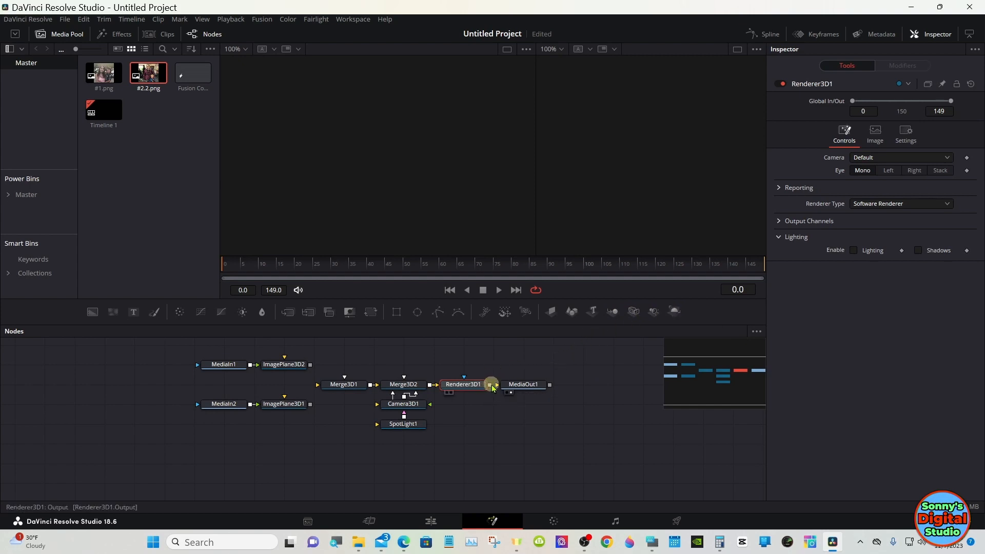
# Space out the node tree by moving MediaOut1, Renderer3D1, Camera3D1, SpotLight1 and the two image branches away from the merge nodes
pyautogui.moveTo(524, 385); pyautogui.dragTo(592, 388)
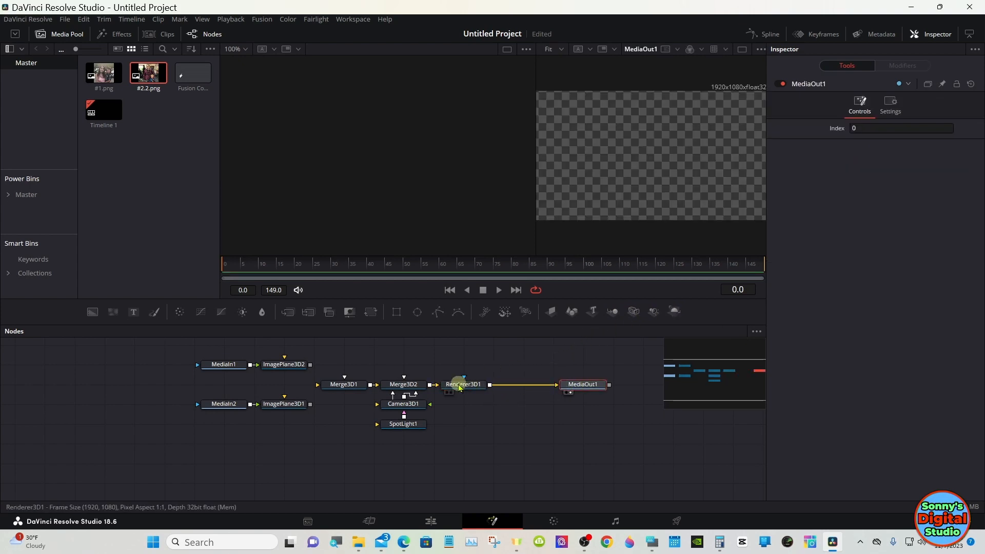
pyautogui.moveTo(456, 388); pyautogui.dragTo(486, 388)
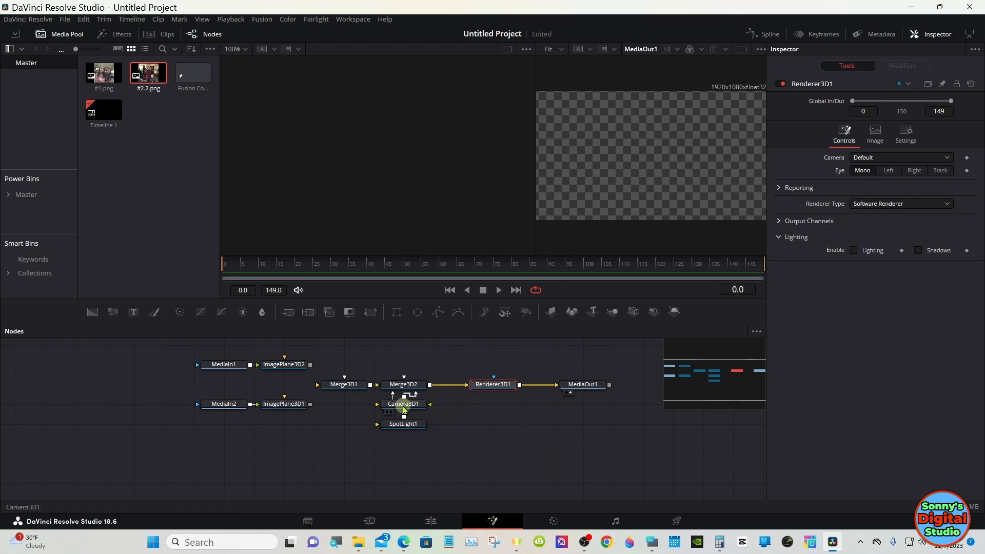
pyautogui.moveTo(402, 404); pyautogui.dragTo(492, 405)
pyautogui.moveTo(408, 424); pyautogui.dragTo(497, 425)
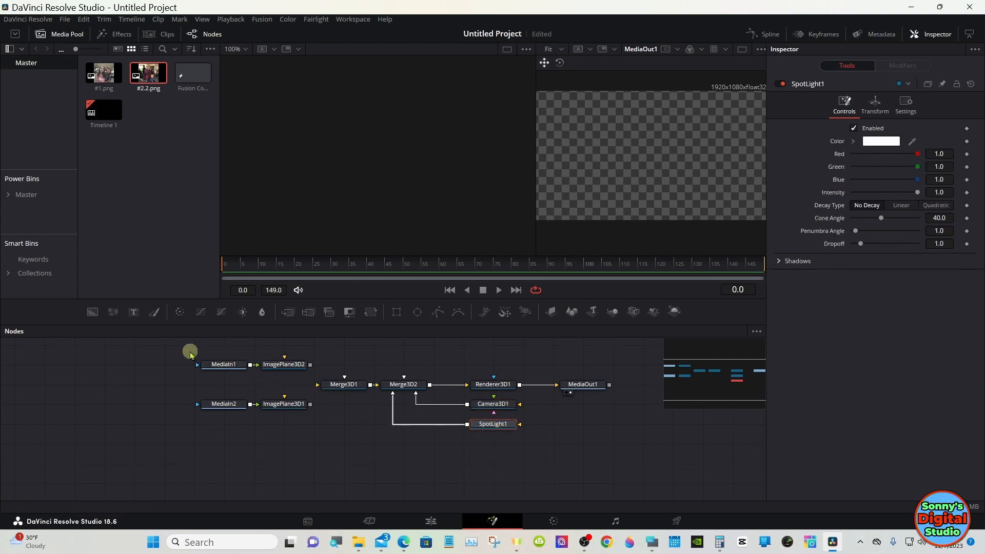
pyautogui.moveTo(189, 350); pyautogui.dragTo(248, 405)
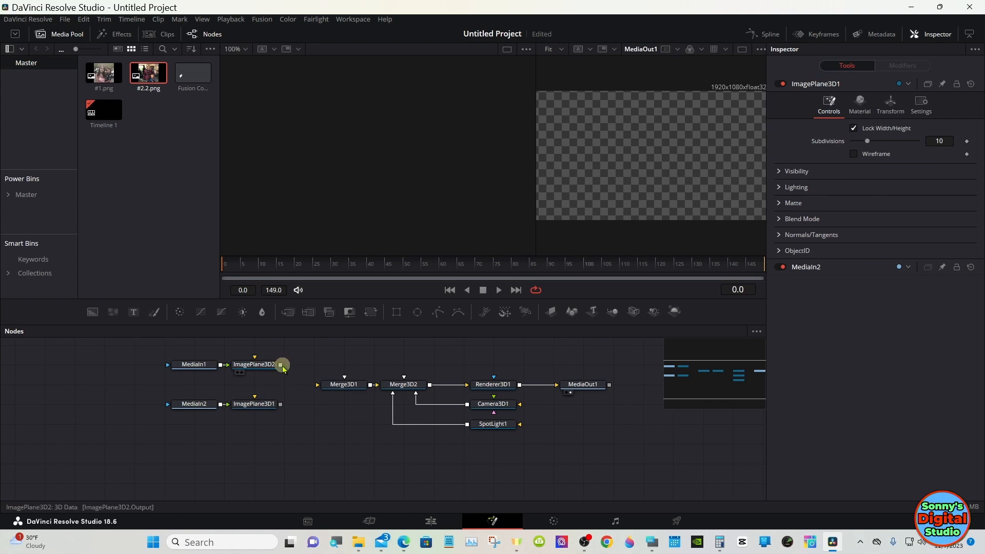
# Show Merge3D2 in the first viewer and connect the outputs of ImagePlane3D2 and ImagePlane3D1 to Merge3D1
pyautogui.moveTo(403, 383); pyautogui.dragTo(403, 197)
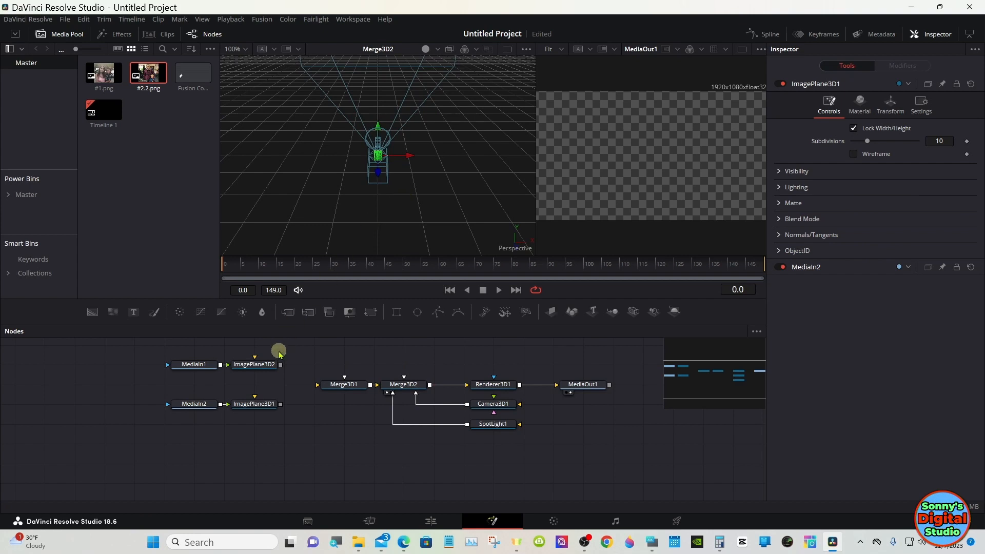
pyautogui.moveTo(281, 365); pyautogui.dragTo(337, 388)
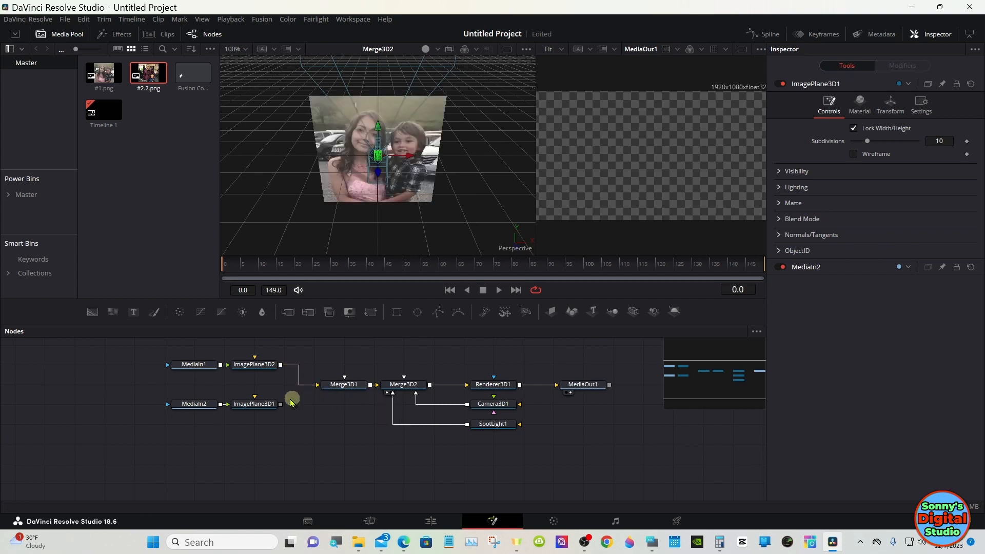
pyautogui.moveTo(277, 401); pyautogui.dragTo(345, 390)
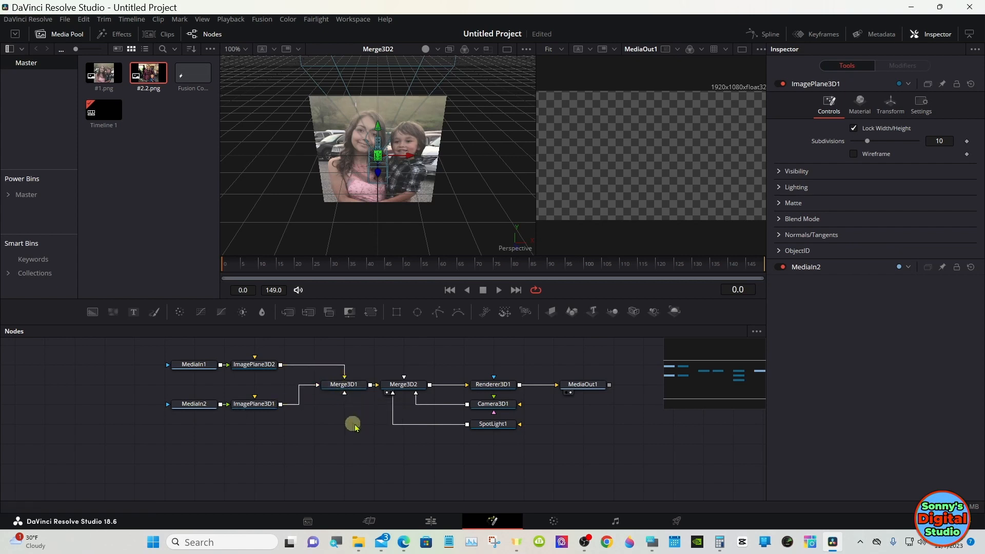
# Enable lighting and shadows on Renderer3D1 and set its renderer type to Hardware Renderer
pyautogui.click(500, 387)
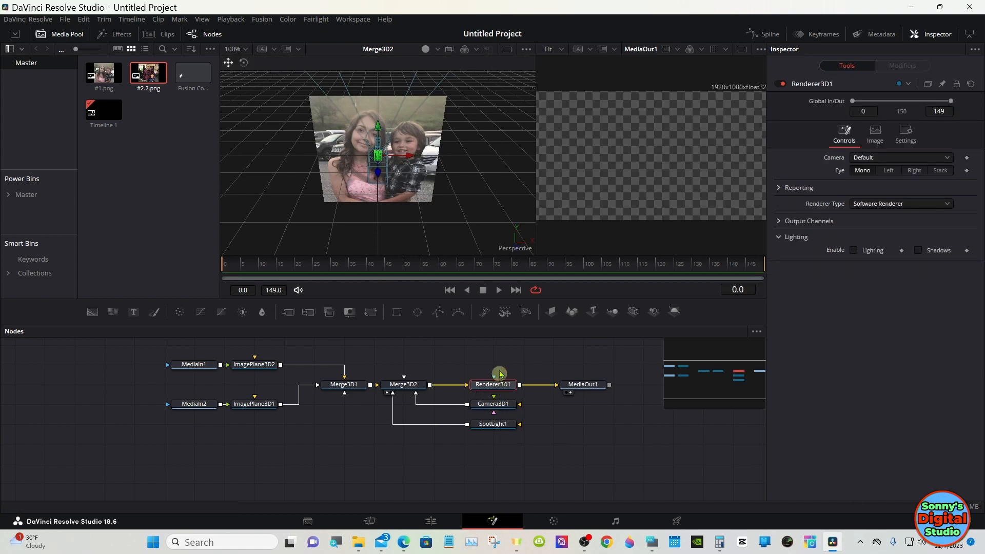
pyautogui.click(854, 250)
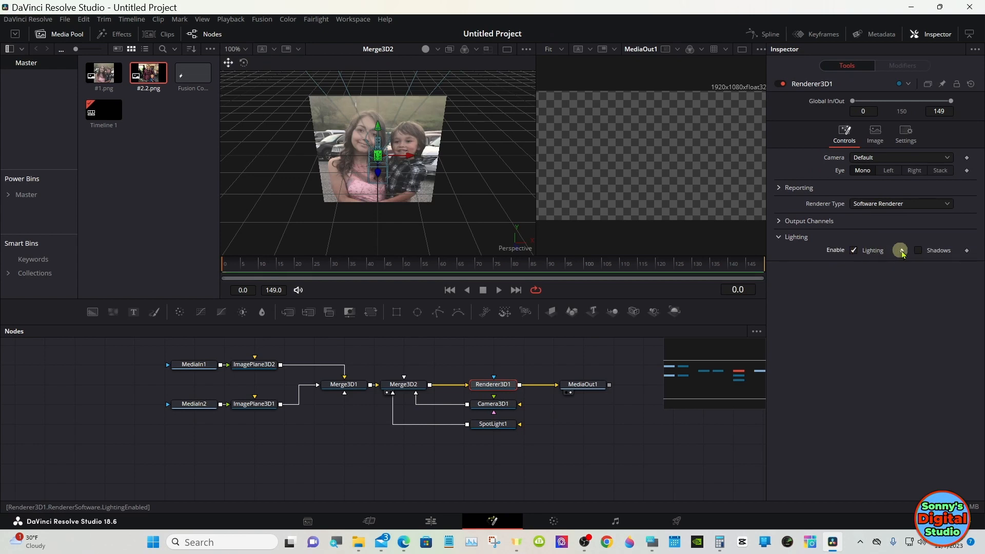
pyautogui.click(917, 250)
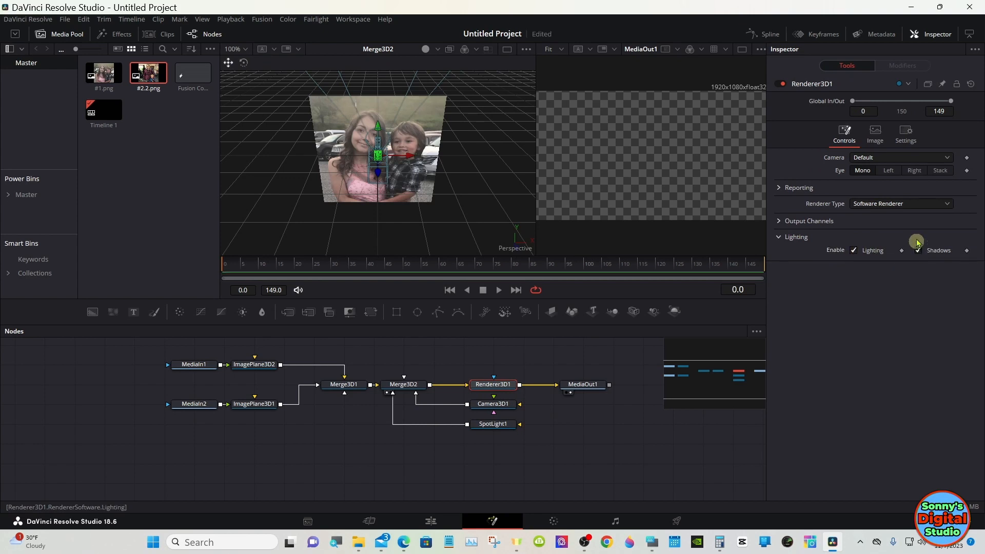
pyautogui.click(913, 205)
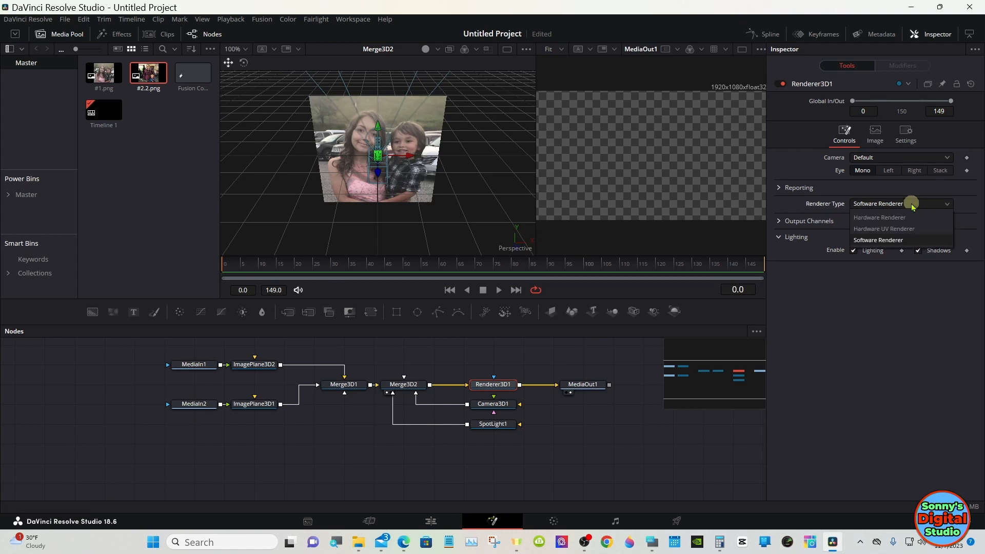
pyautogui.click(907, 217)
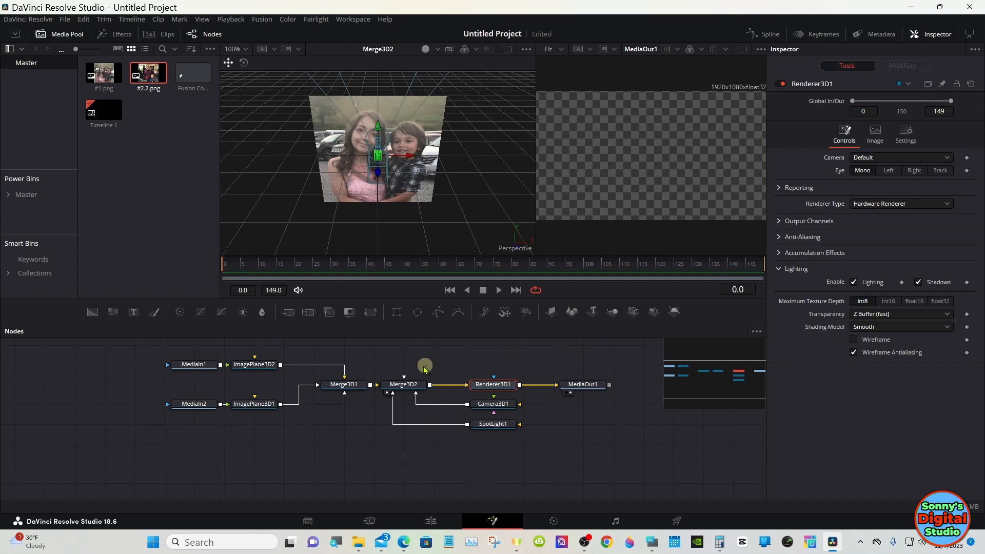
# Move Merge3D2, Renderer3D1, Camera3D1, SpotLight1 and MediaOut1 together farther away from Merge3D1
pyautogui.moveTo(380, 363); pyautogui.dragTo(608, 433)
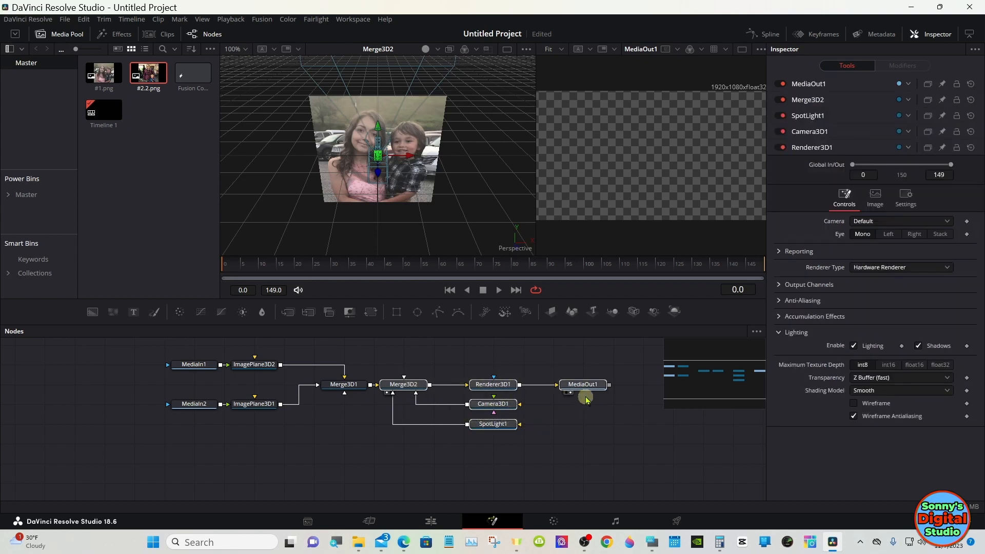
pyautogui.moveTo(587, 389); pyautogui.dragTo(667, 389)
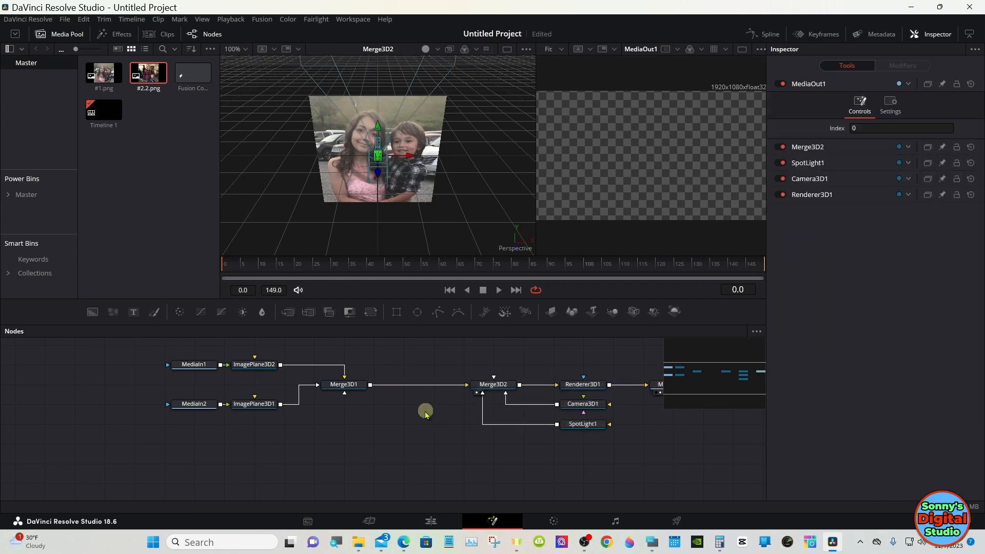
# Open the On-Screen Keyboard and pull Camera3D1 back from the image planes to a Z translation of 4.64
pyautogui.click(265, 365)
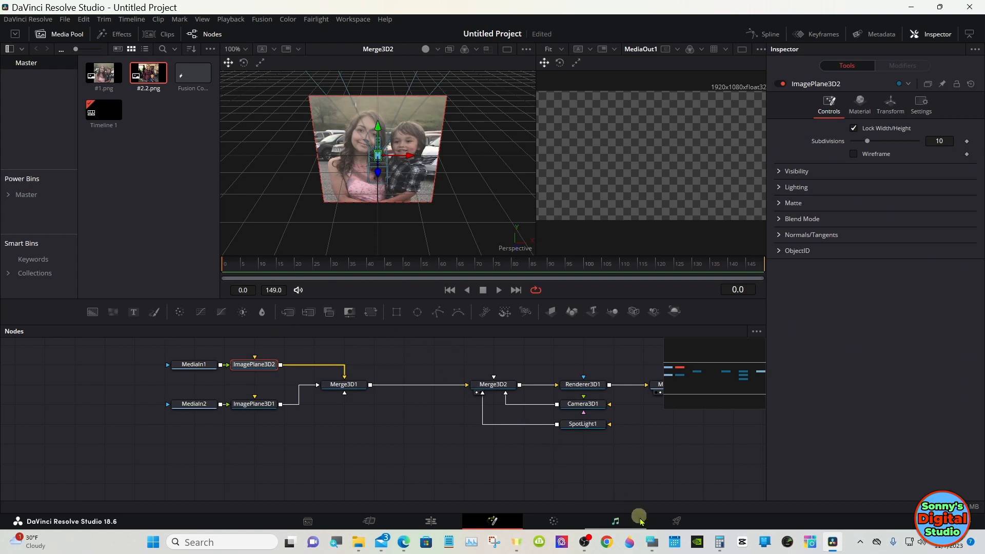
pyautogui.click(656, 543)
pyautogui.click(631, 424)
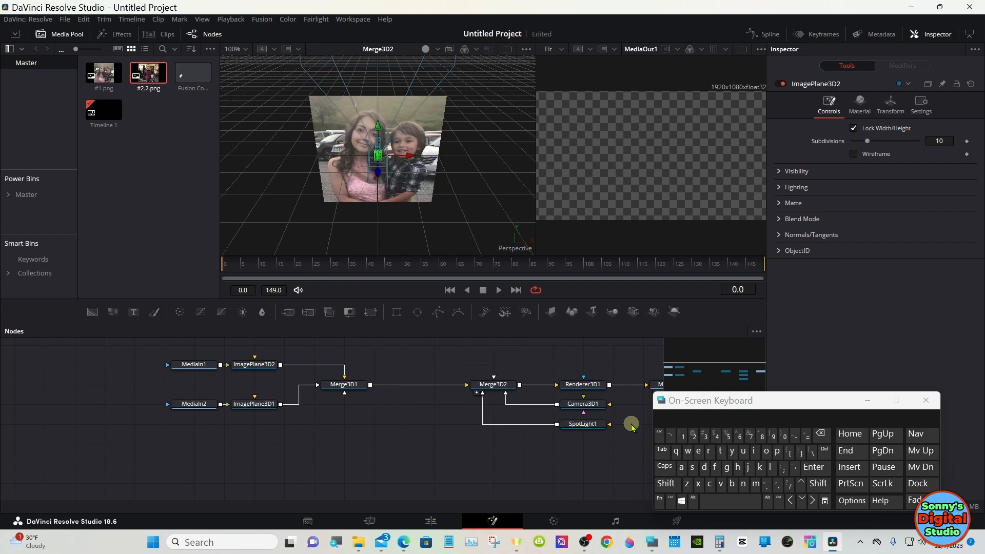
pyautogui.click(665, 484)
pyautogui.moveTo(466, 224); pyautogui.dragTo(260, 212)
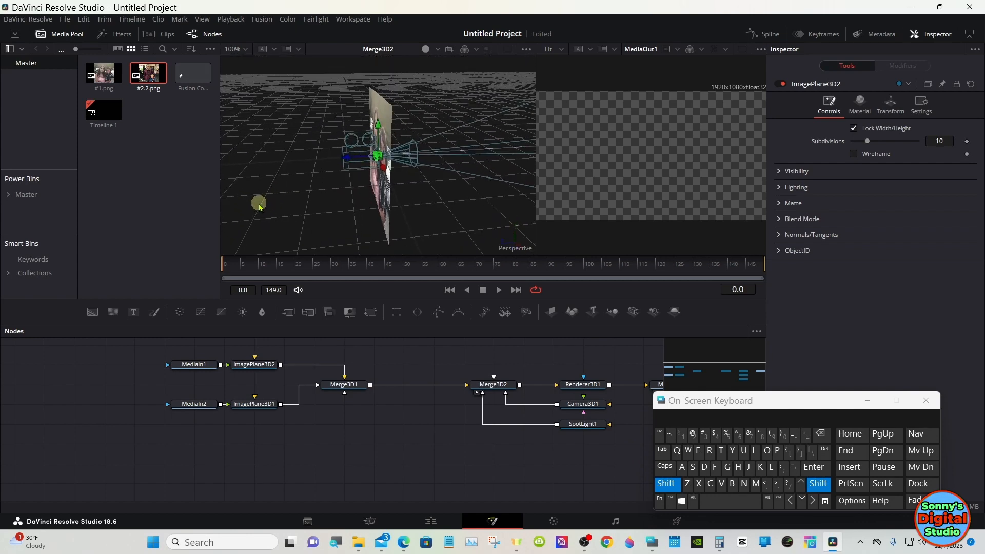
pyautogui.click(665, 485)
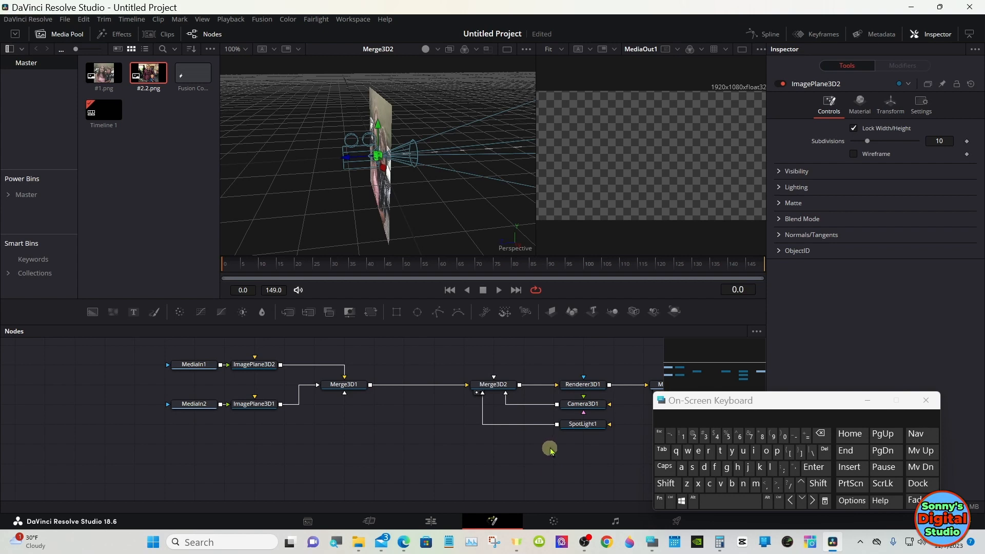
pyautogui.click(573, 405)
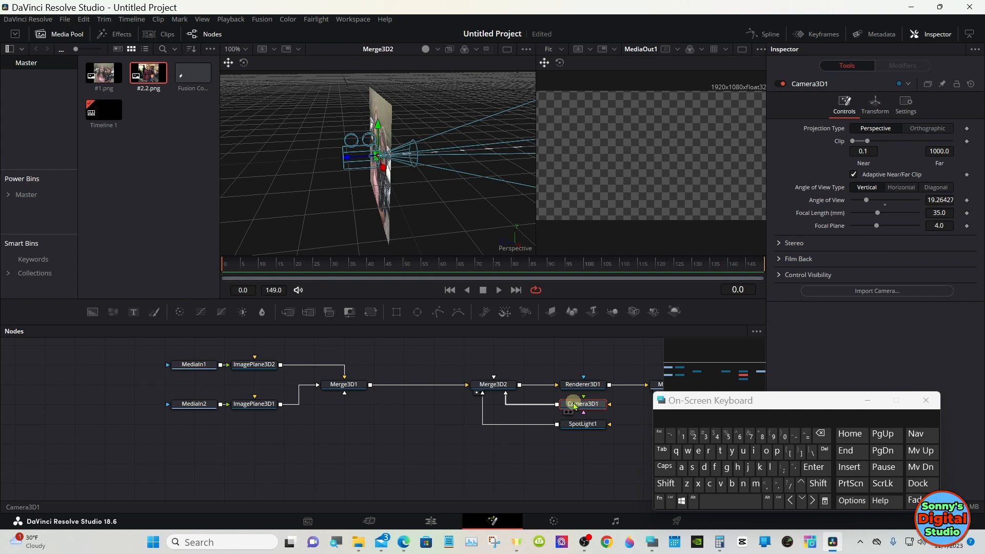
pyautogui.click(886, 112)
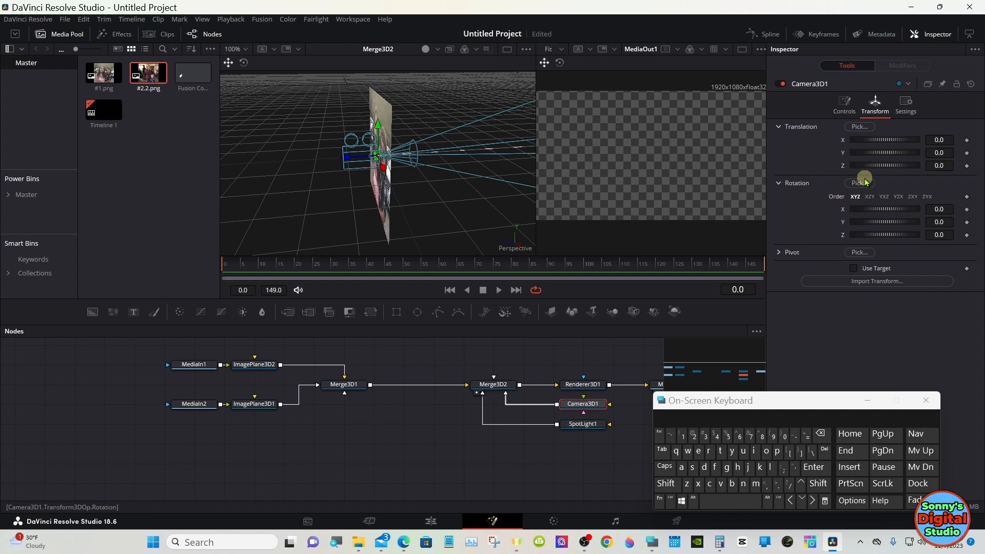
pyautogui.moveTo(883, 167); pyautogui.dragTo(887, 168)
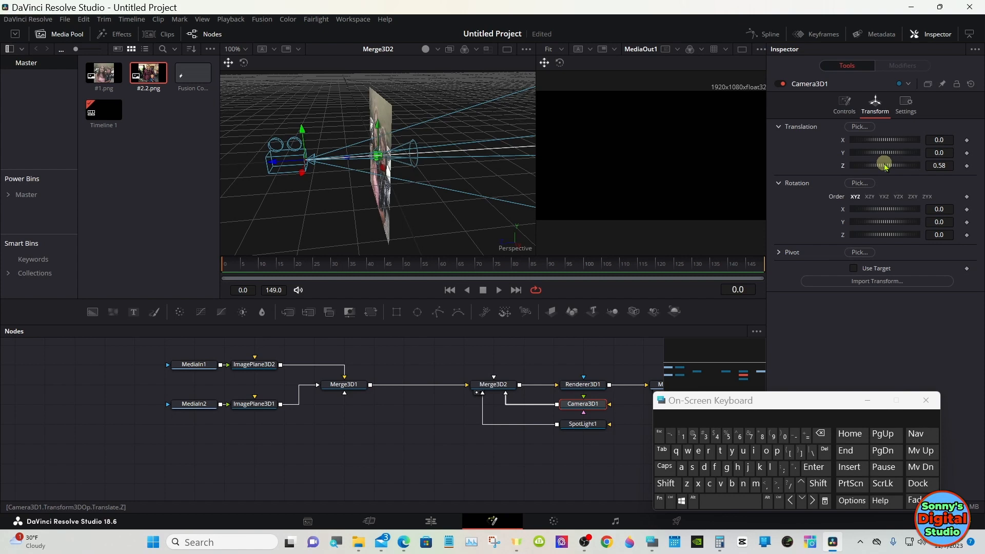
pyautogui.moveTo(885, 167); pyautogui.dragTo(897, 168)
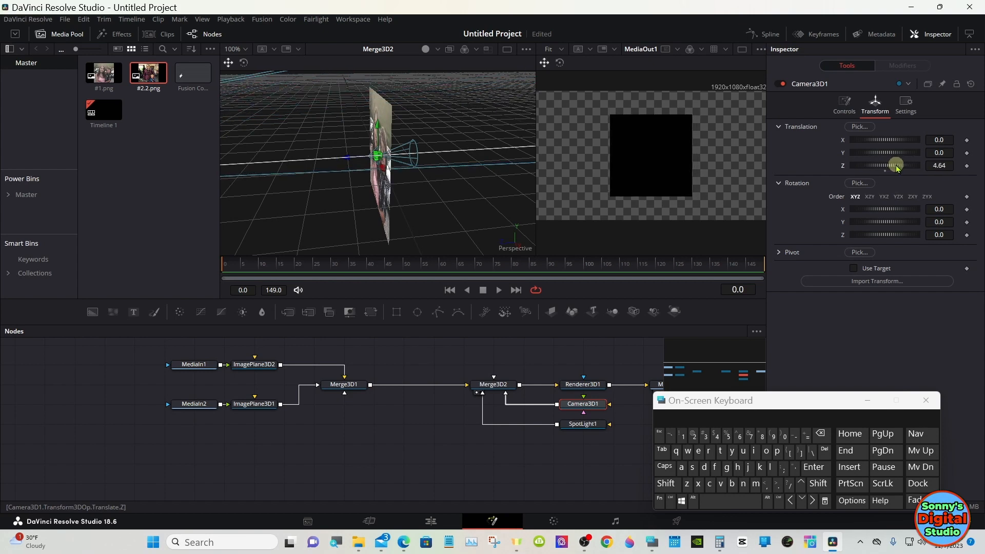
# Switch Renderer3D1's lighting off and back on to compare the rendered image with and without it
pyautogui.click(588, 385)
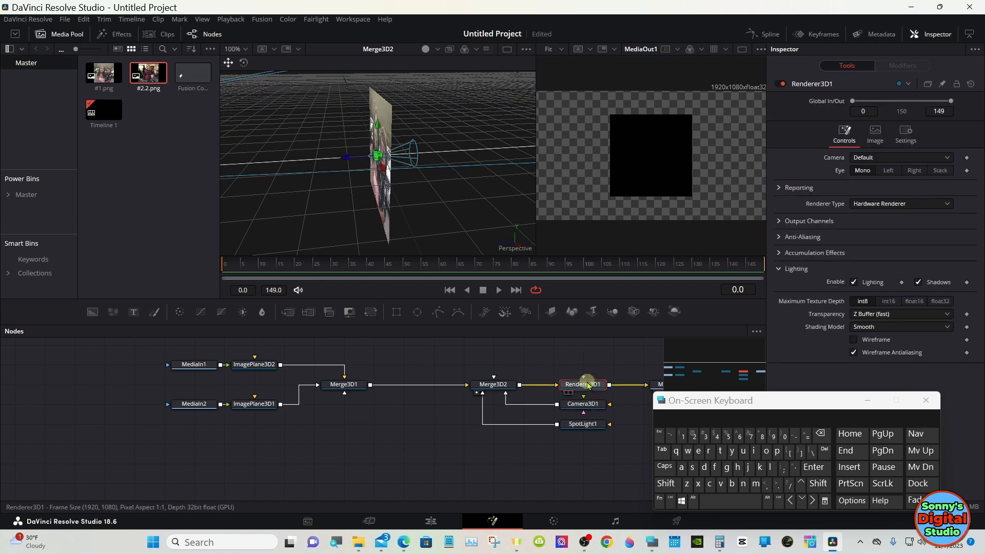
pyautogui.click(854, 282)
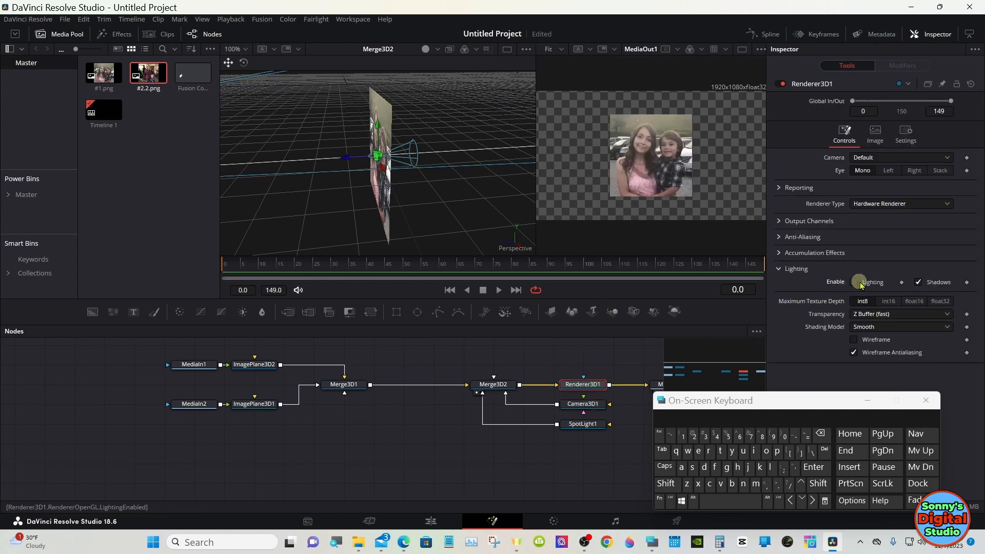
pyautogui.click(919, 282)
pyautogui.click(854, 282)
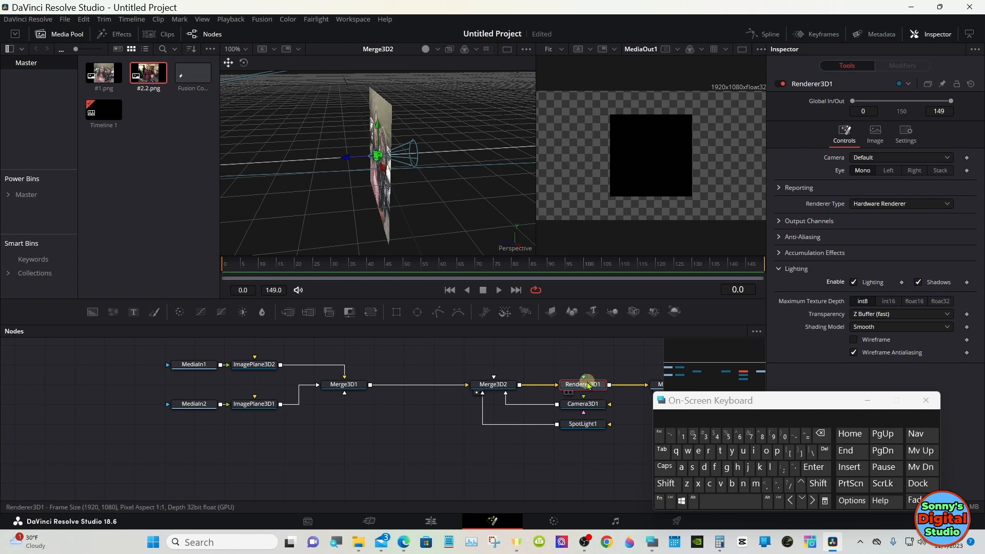
# Pull Camera3D1 back to a Z translation of 5.36 and widen the MediaOut1 viewer
pyautogui.click(583, 424)
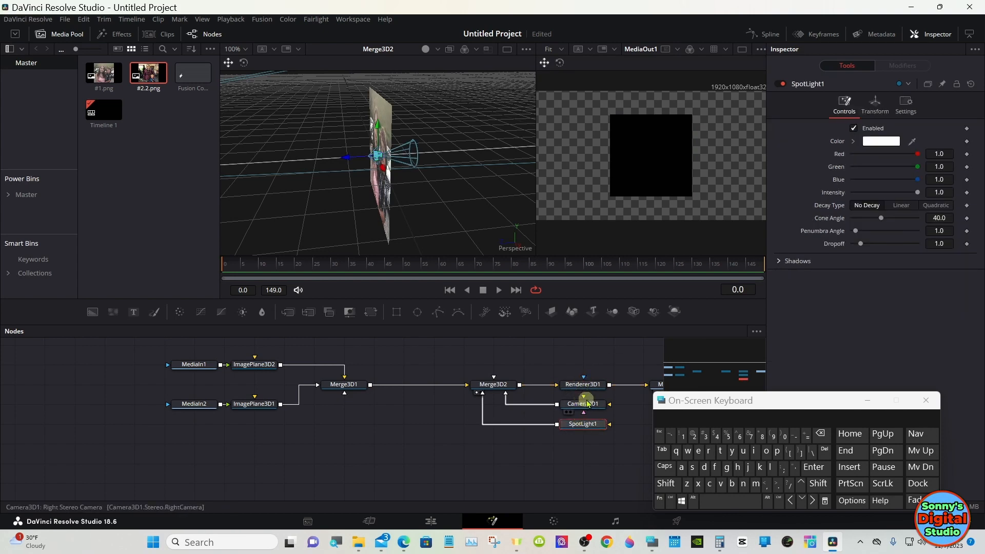
pyautogui.click(587, 404)
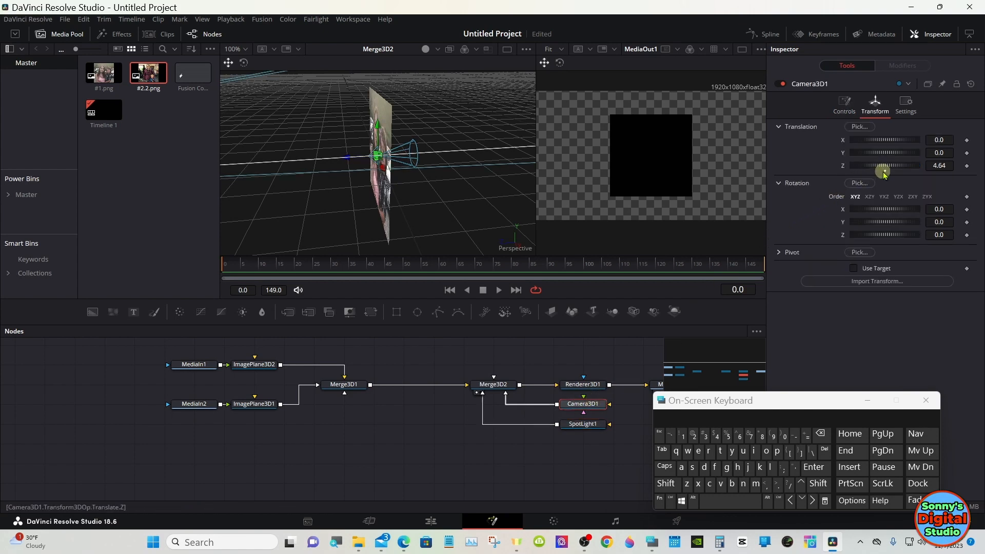
pyautogui.moveTo(887, 168); pyautogui.dragTo(890, 167)
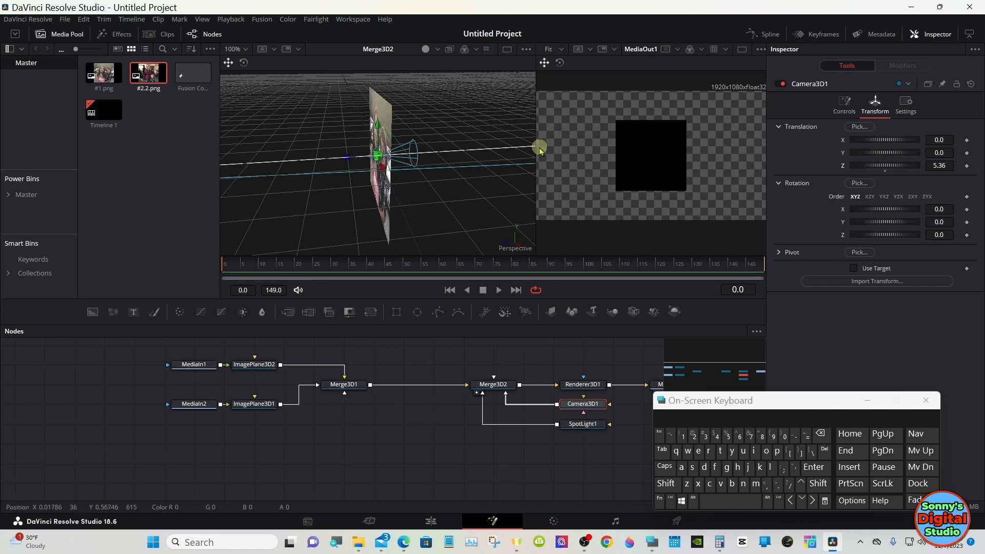
pyautogui.moveTo(537, 147); pyautogui.dragTo(489, 147)
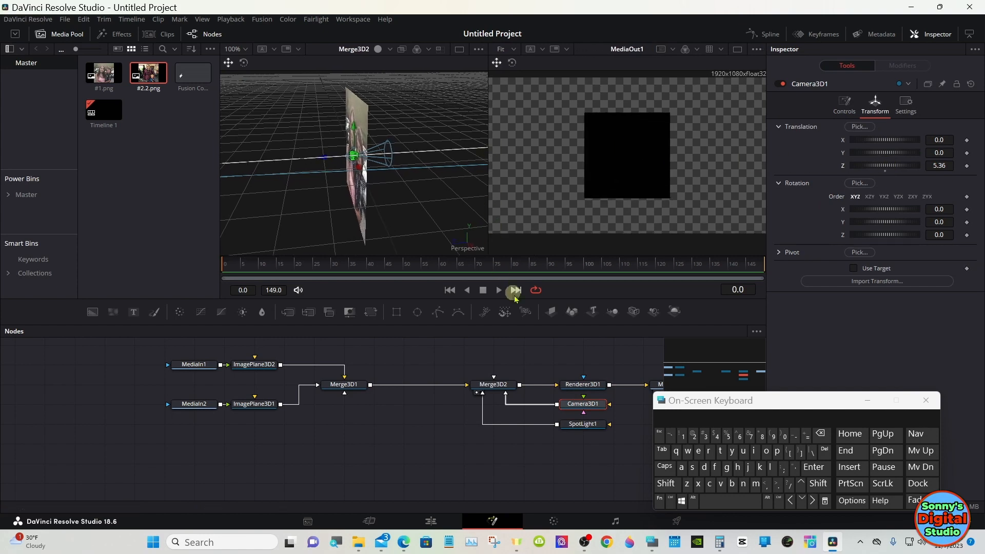
# Enable Use Target on SpotLight1 and move the light in front of the image planes to a Z translation of 2.17
pyautogui.click(580, 425)
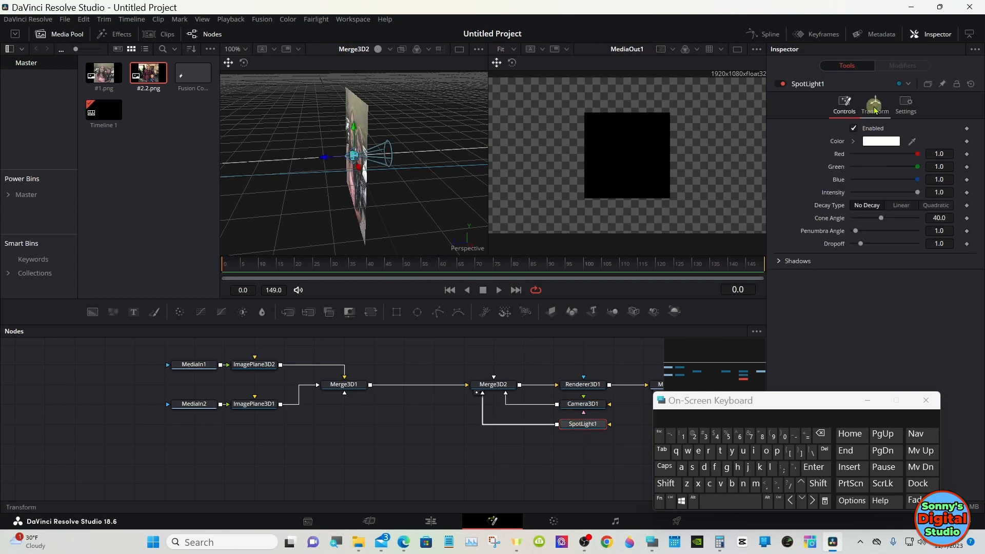
pyautogui.click(875, 108)
pyautogui.click(854, 268)
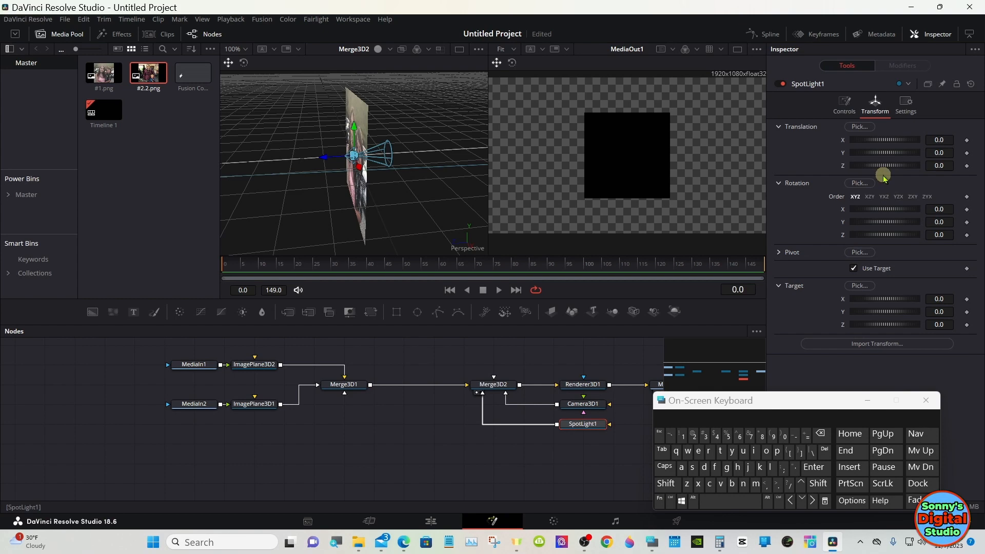
pyautogui.moveTo(884, 165); pyautogui.dragTo(888, 168)
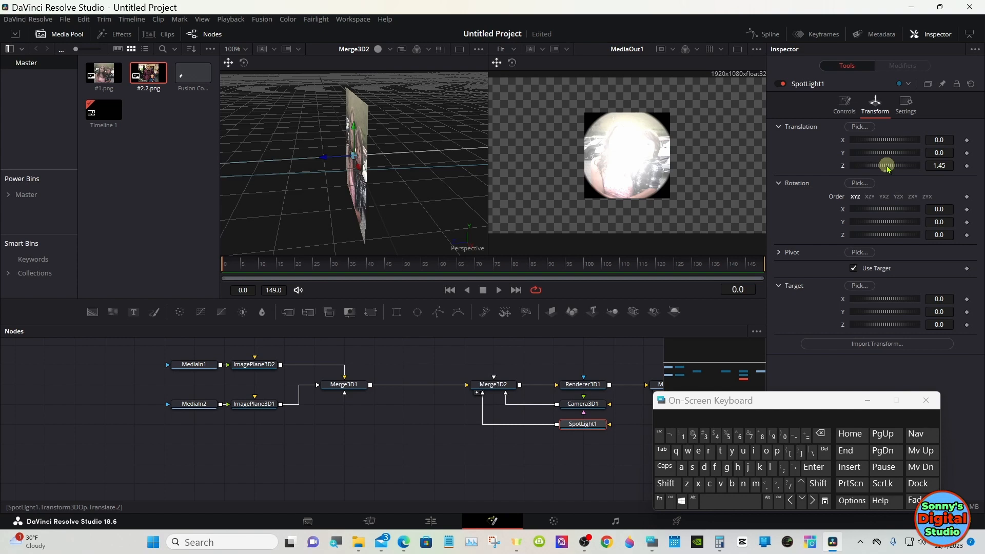
pyautogui.moveTo(889, 165); pyautogui.dragTo(895, 165)
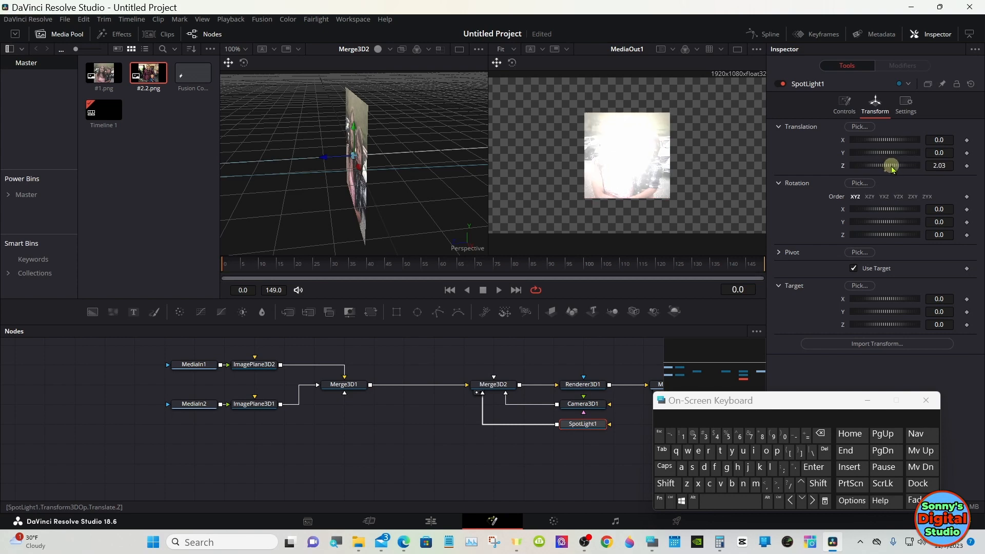
# Move SpotLight1 to X 0.87, Y 1.391 and Z 4.05 and widen its cone angle to 90
pyautogui.rightClick(416, 164)
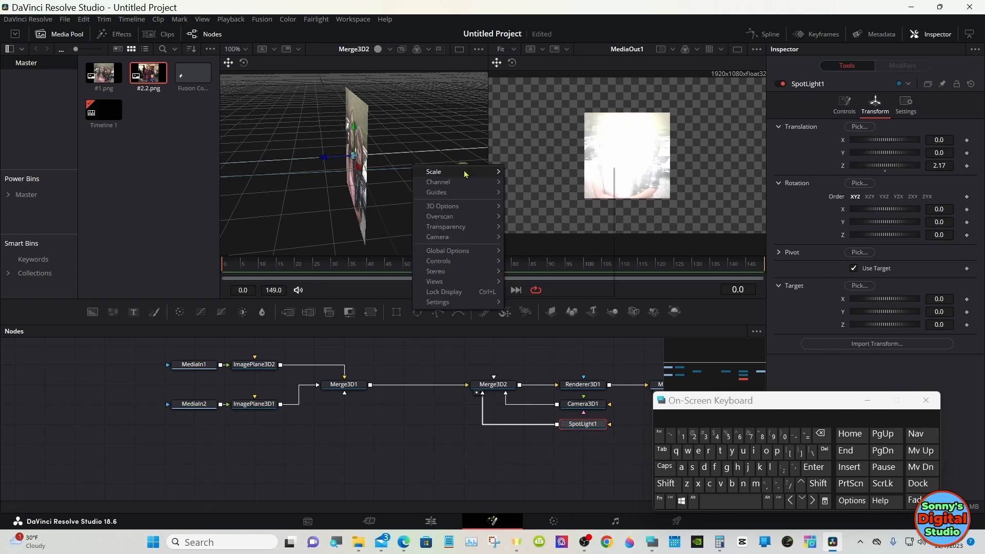
pyautogui.moveTo(462, 172)
pyautogui.click(523, 171)
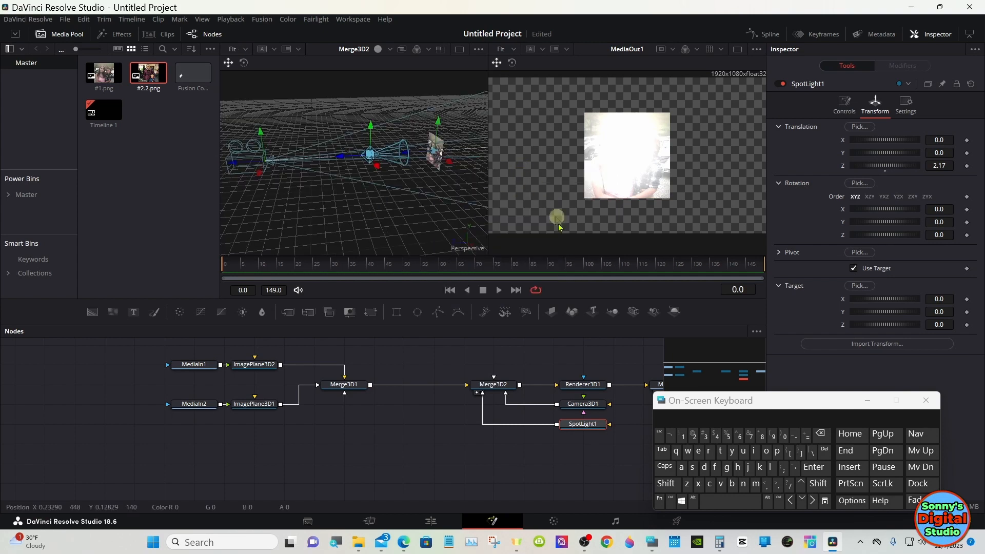
pyautogui.click(666, 483)
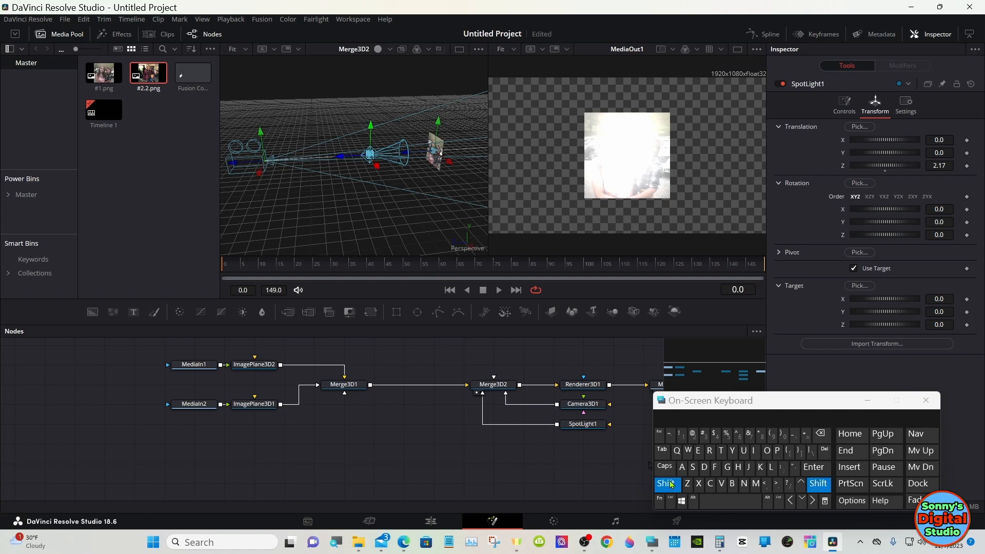
pyautogui.moveTo(308, 219); pyautogui.dragTo(508, 195)
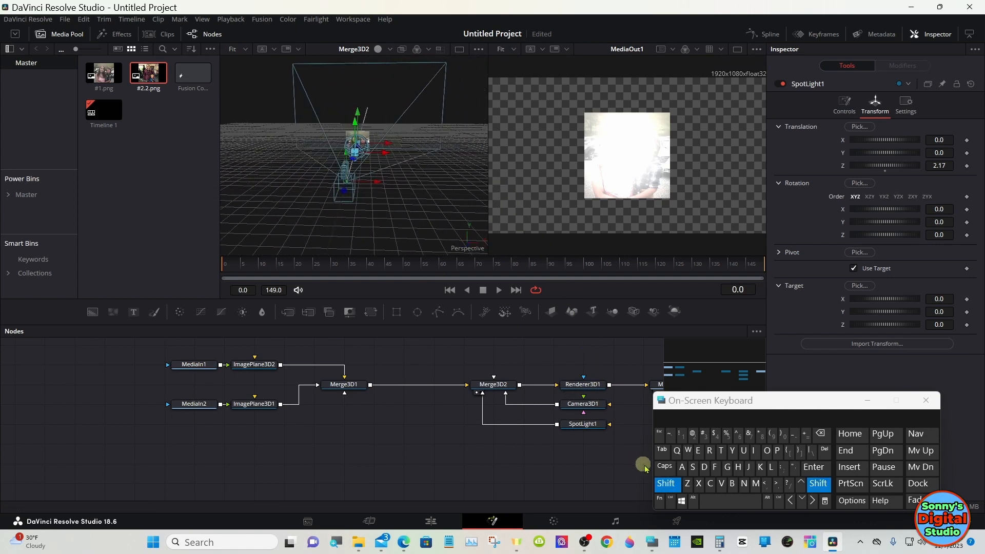
pyautogui.click(665, 483)
pyautogui.click(596, 429)
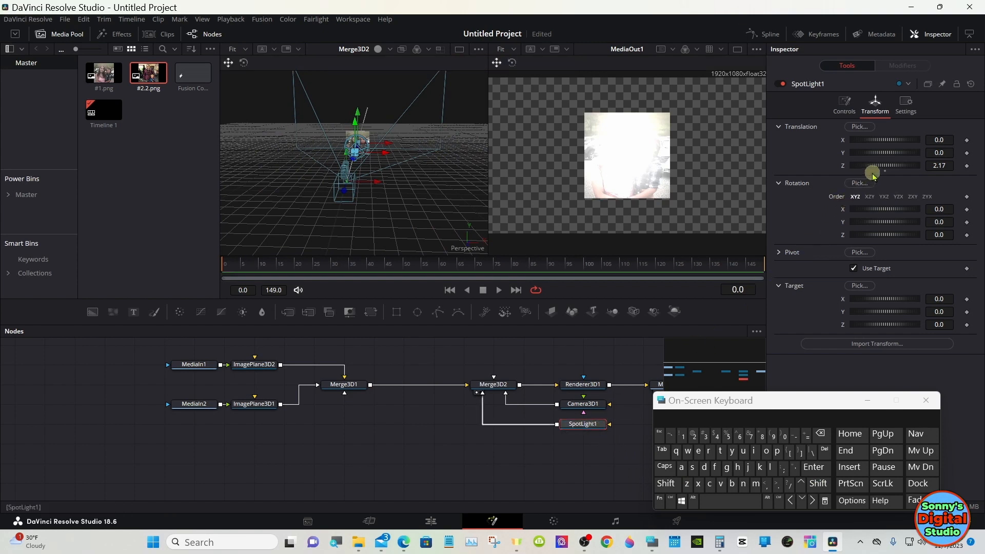
pyautogui.moveTo(873, 175); pyautogui.dragTo(895, 153)
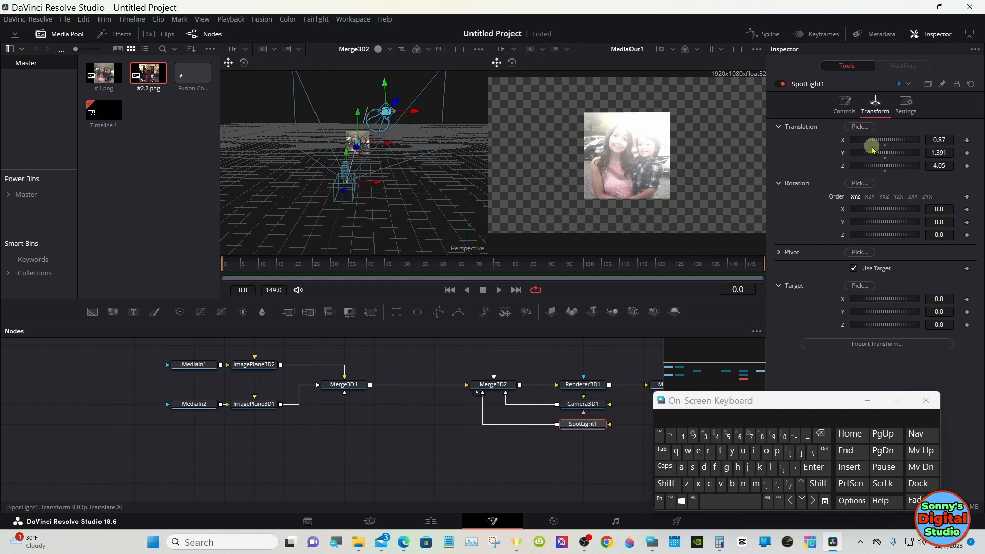
pyautogui.click(845, 108)
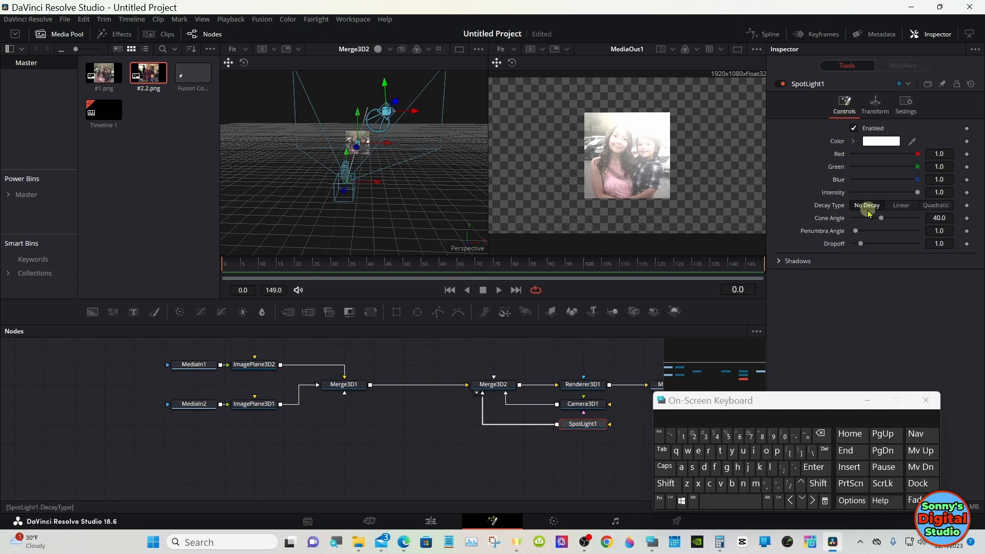
pyautogui.moveTo(881, 218); pyautogui.dragTo(939, 218)
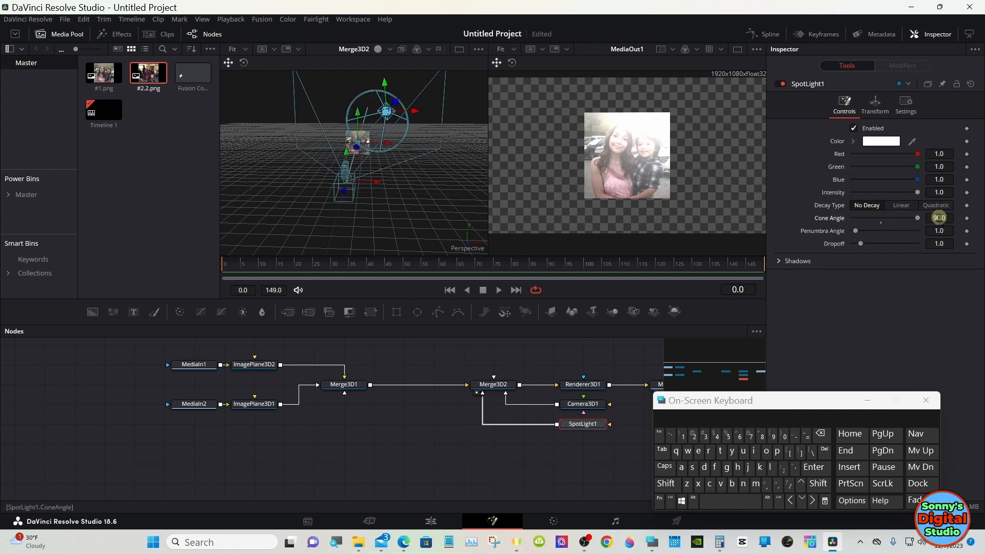
# Frame ImagePlane3D2 in the 3D viewer and examine the image planes from an oblique side angle
pyautogui.click(250, 365)
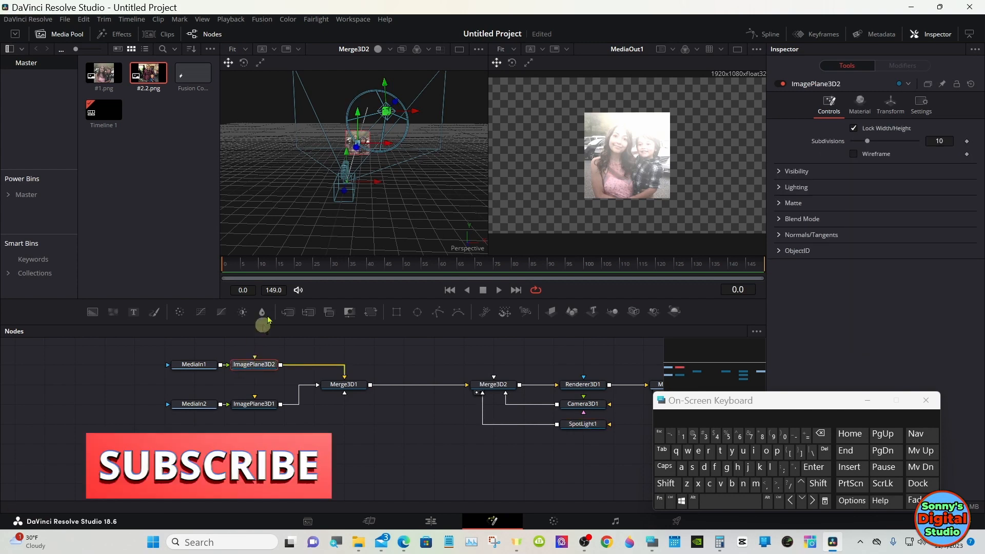
pyautogui.rightClick(401, 171)
pyautogui.moveTo(482, 176)
pyautogui.click(523, 201)
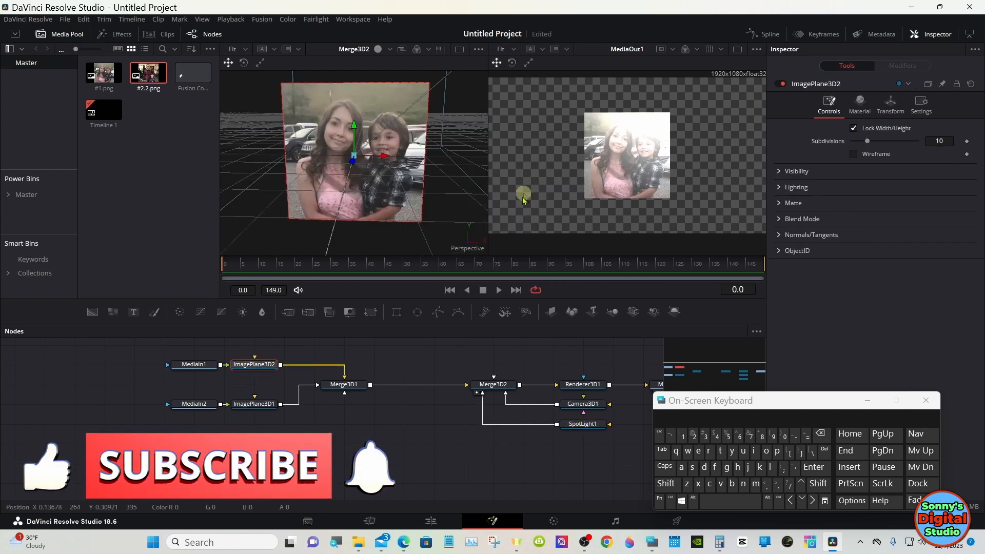
pyautogui.click(494, 345)
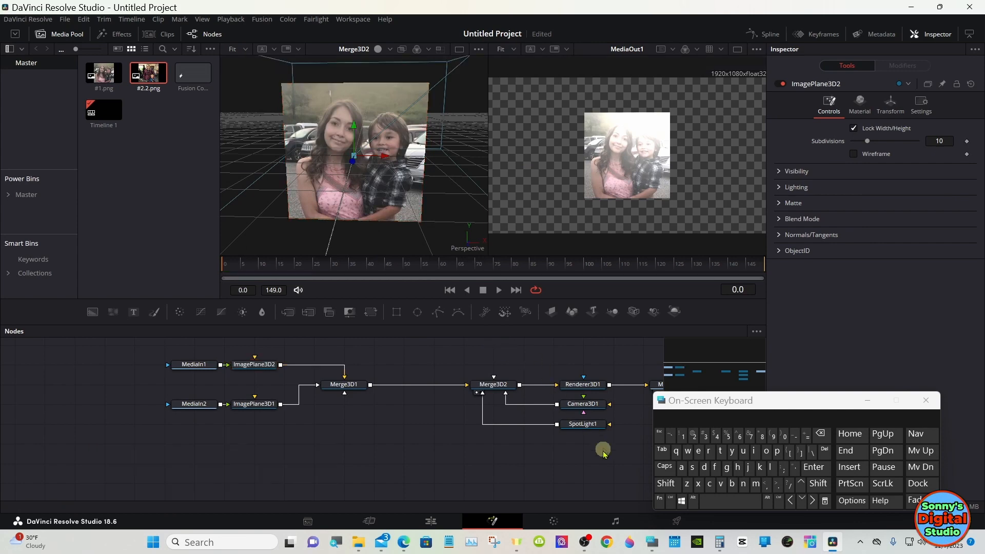
pyautogui.click(665, 484)
pyautogui.moveTo(440, 198); pyautogui.dragTo(227, 194)
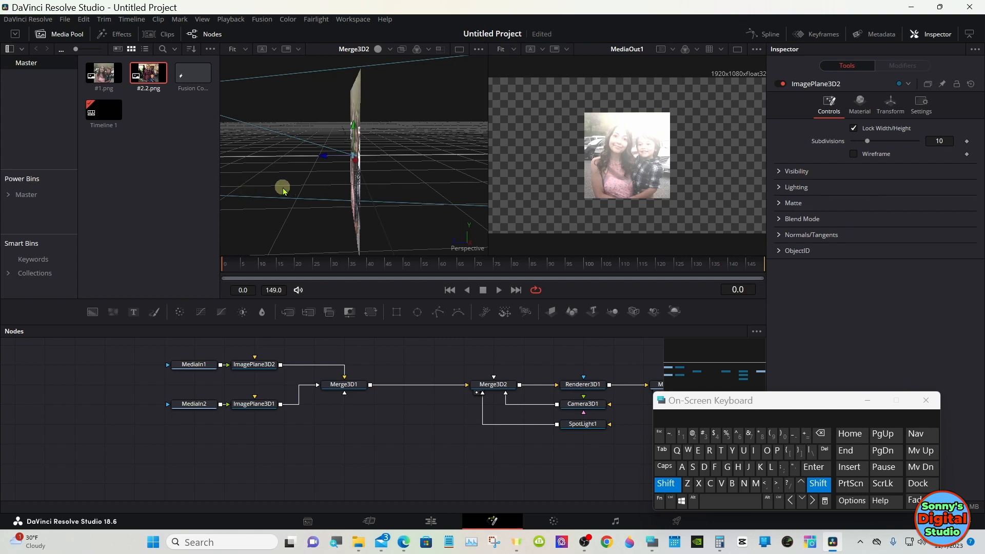
pyautogui.moveTo(317, 190); pyautogui.dragTo(413, 211)
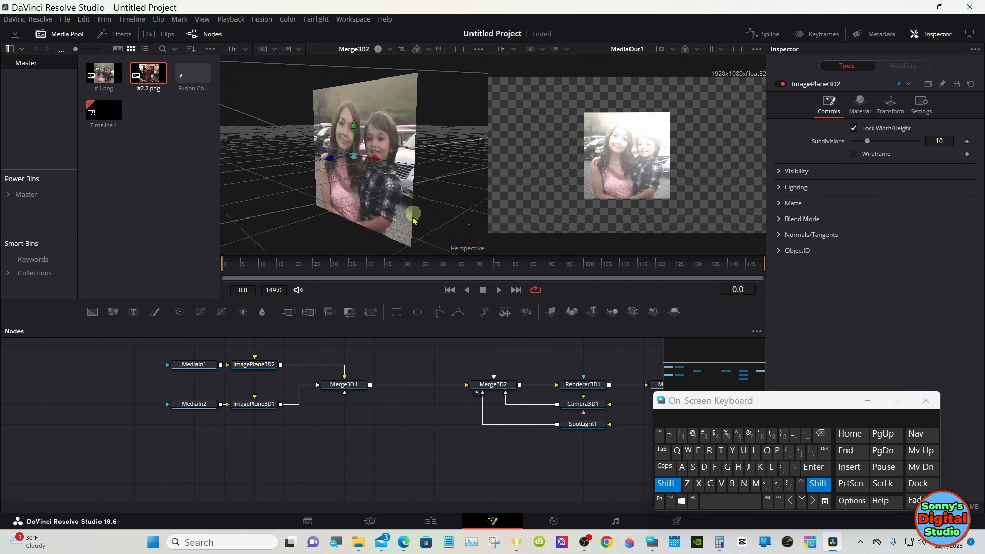
pyautogui.click(665, 487)
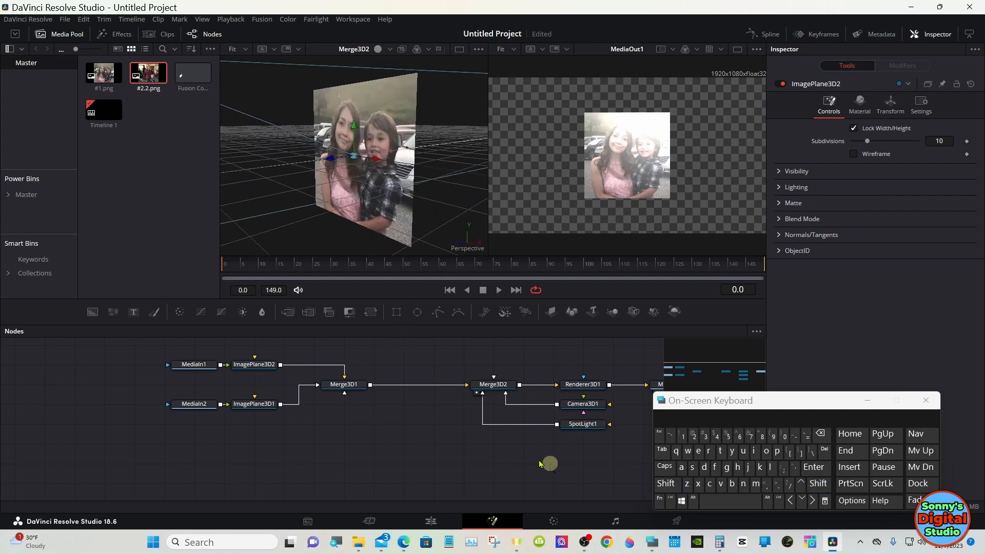
pyautogui.rightClick(267, 189)
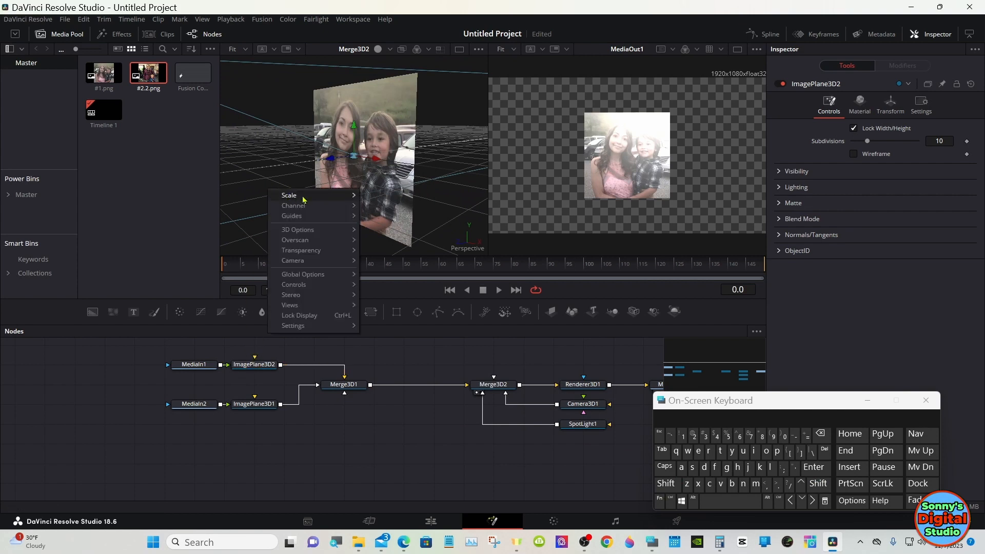
pyautogui.moveTo(318, 195)
pyautogui.click(388, 311)
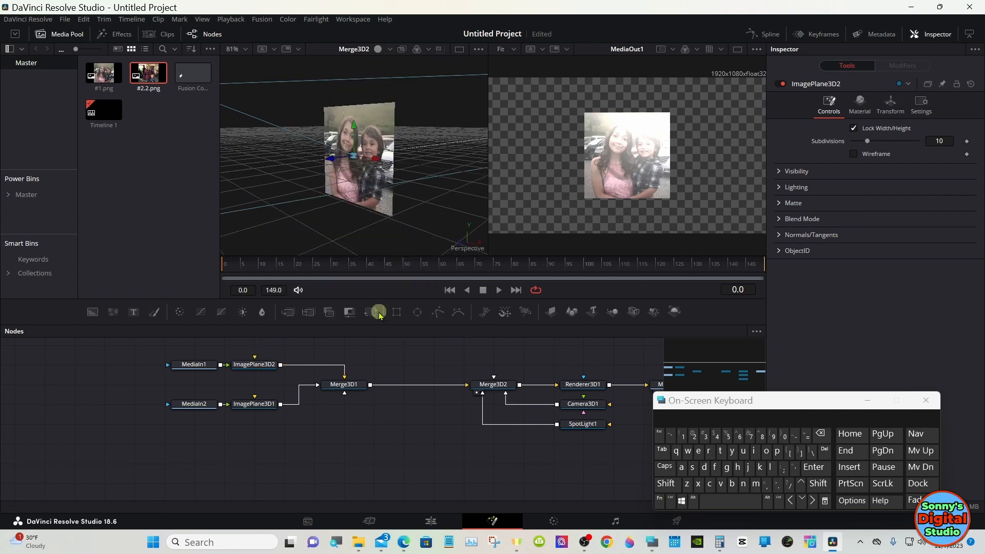
# Move ImagePlane3D2 forward, away from the other image plane, by setting its Z translation to 0.3
pyautogui.click(269, 361)
pyautogui.click(260, 368)
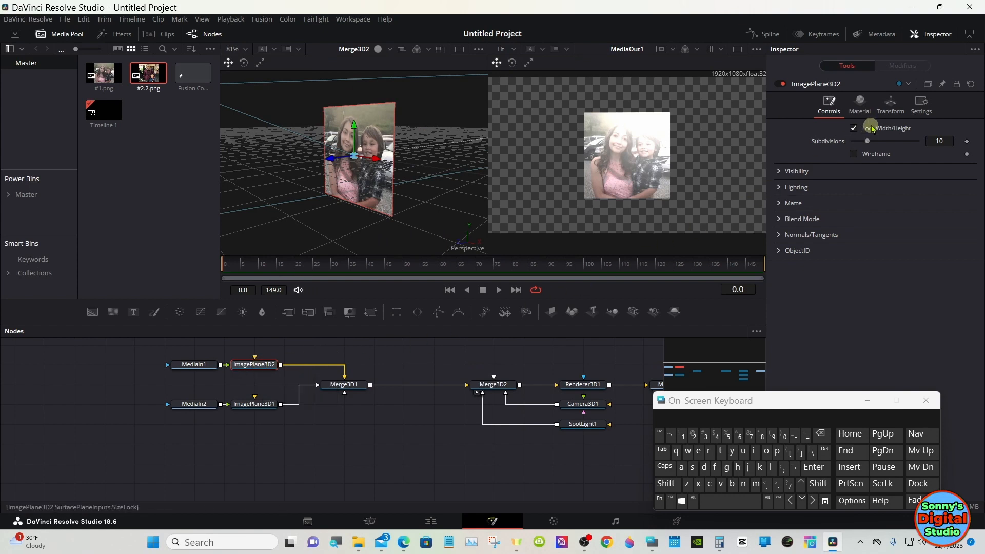
pyautogui.click(893, 105)
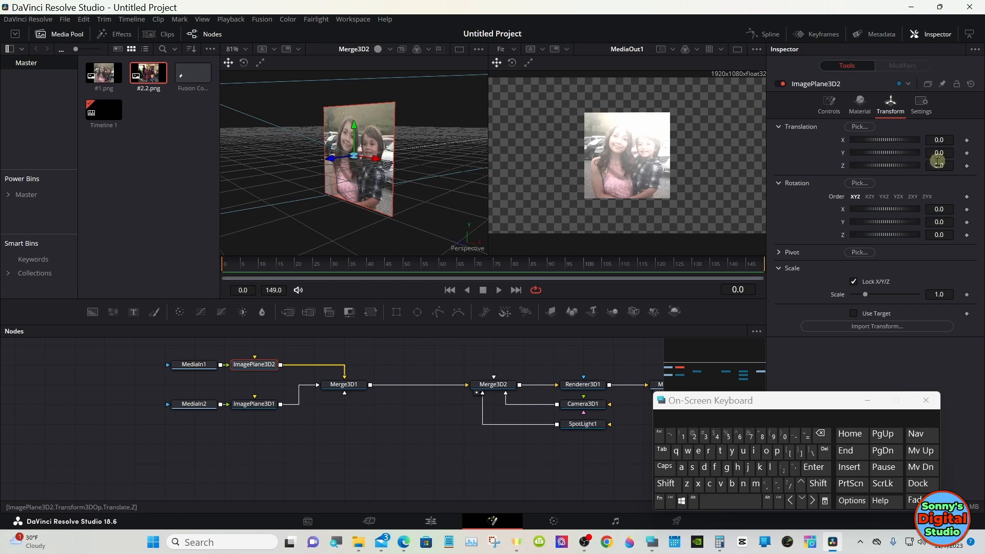
pyautogui.click(946, 165)
pyautogui.click(820, 434)
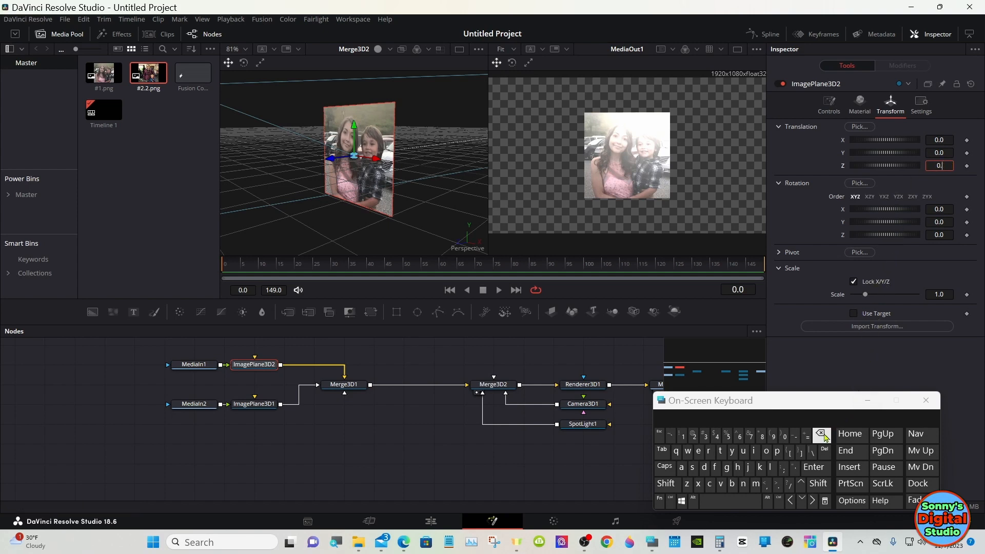
pyautogui.click(706, 436)
pyautogui.click(814, 468)
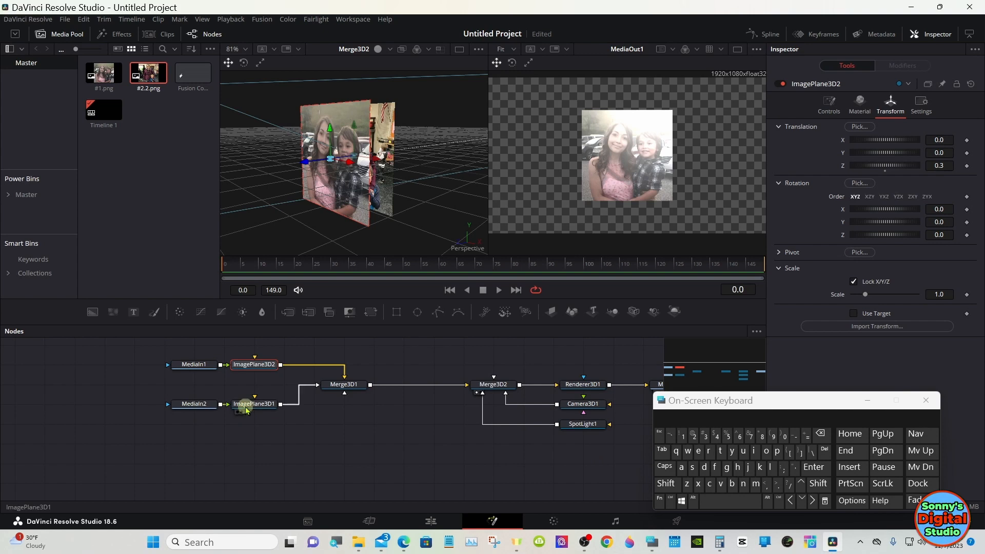
# Move ImagePlane3D1 backward, away from the front image plane, by setting its Z translation to -0.3
pyautogui.click(247, 410)
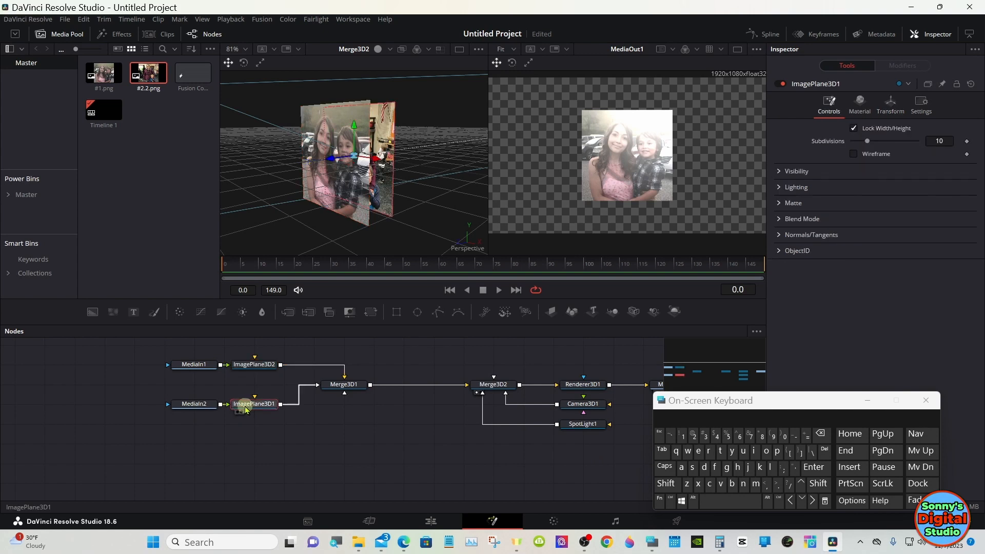
pyautogui.click(899, 115)
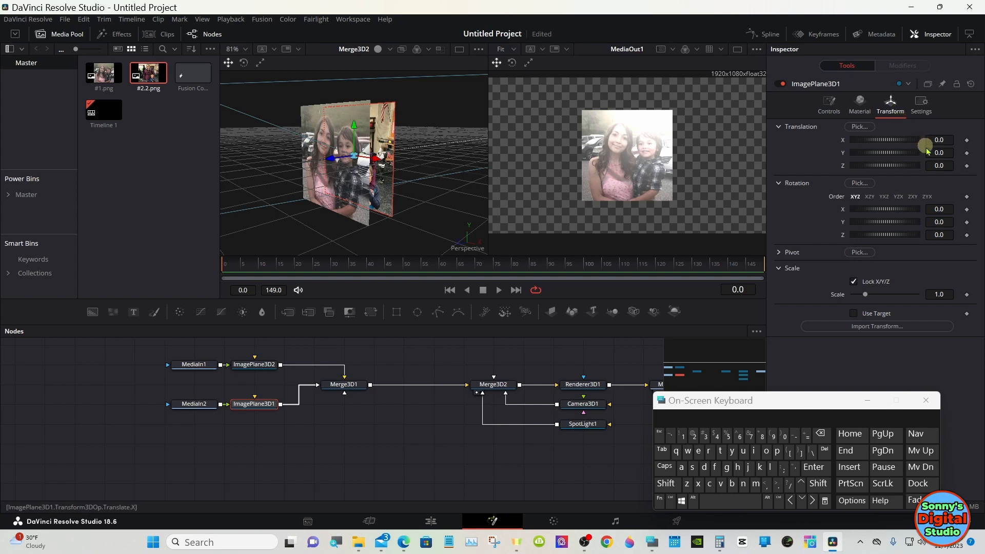
pyautogui.click(939, 166)
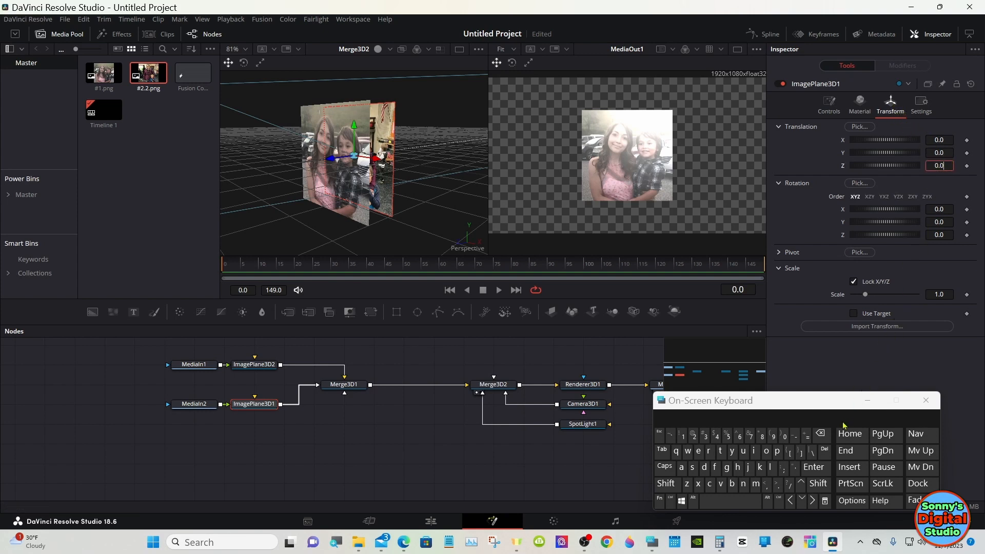
pyautogui.click(821, 434)
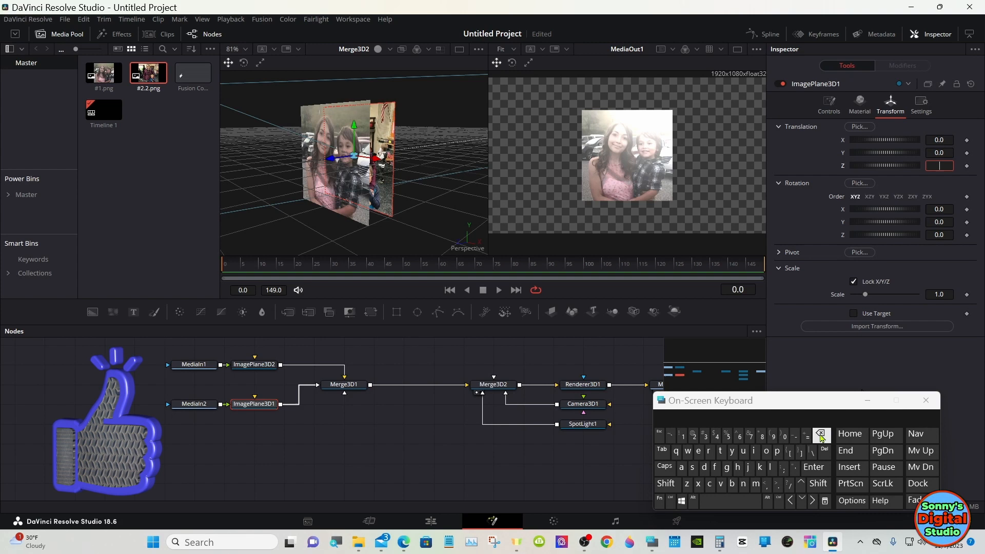
pyautogui.click(795, 435)
pyautogui.click(784, 437)
pyautogui.click(778, 485)
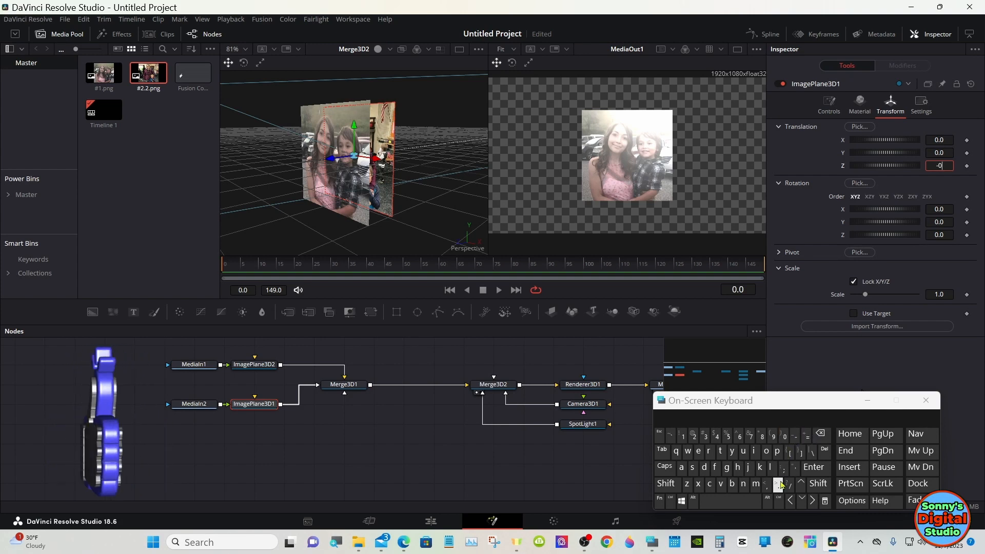
pyautogui.click(705, 437)
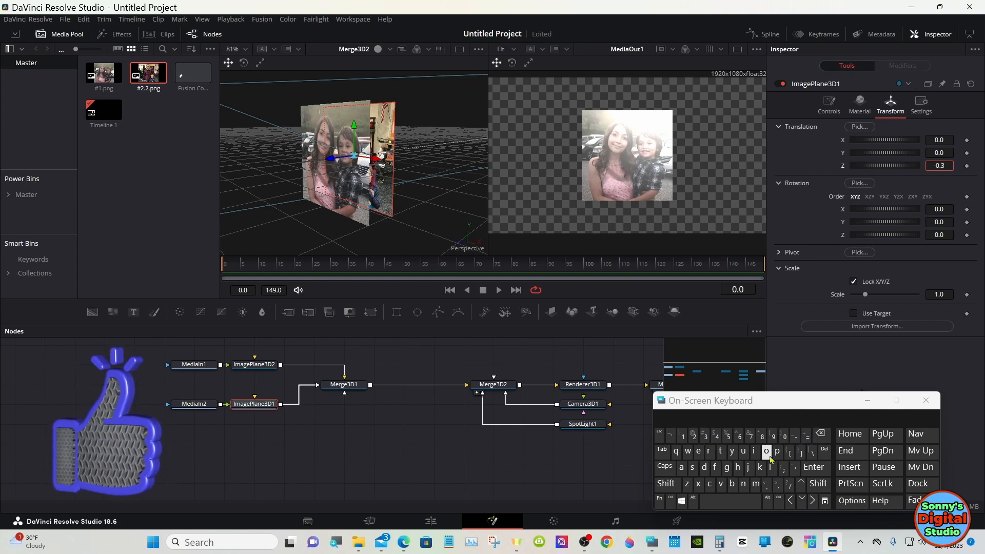
pyautogui.click(814, 467)
pyautogui.click(484, 465)
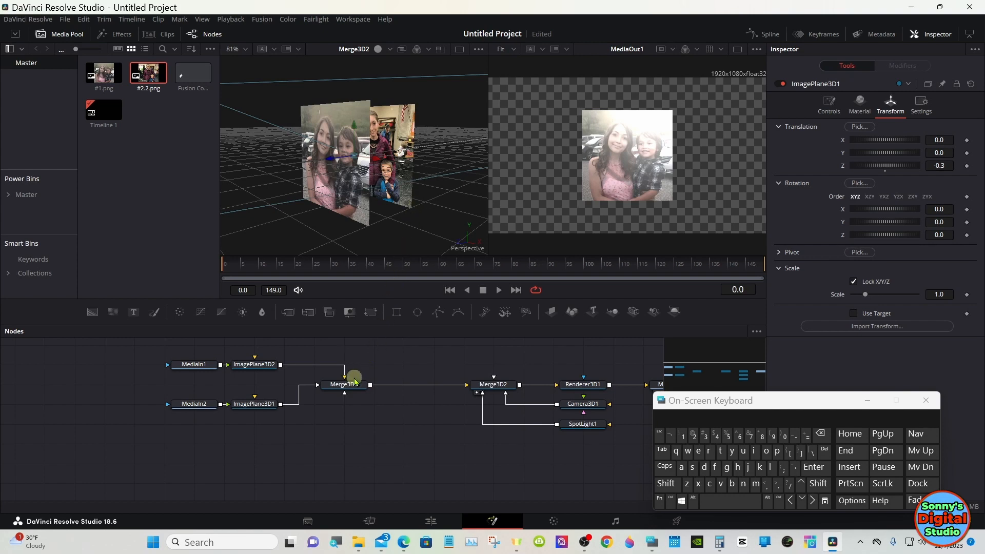
# Insert a Transform 3D node between Merge3D1 and Merge3D2
pyautogui.click(340, 387)
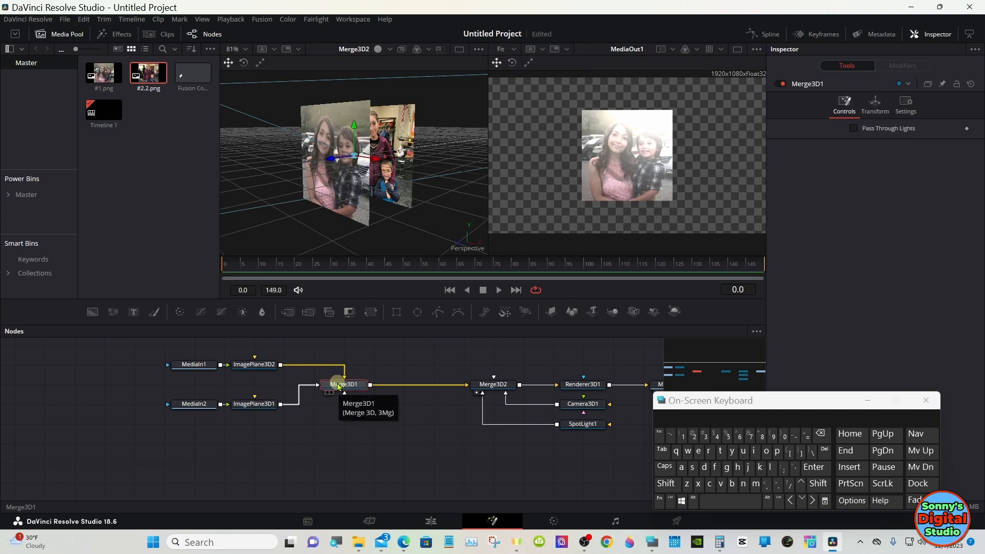
pyautogui.click(670, 487)
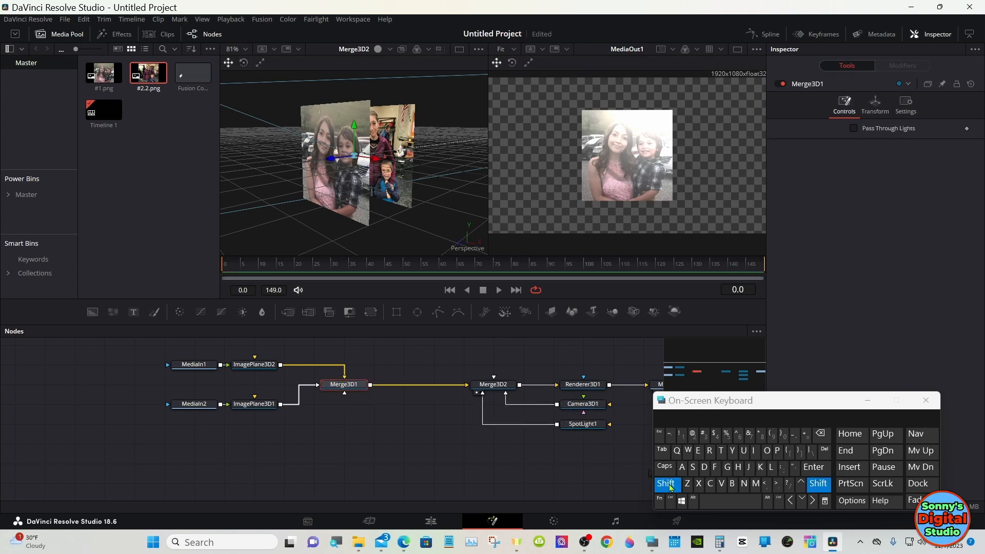
pyautogui.click(718, 502)
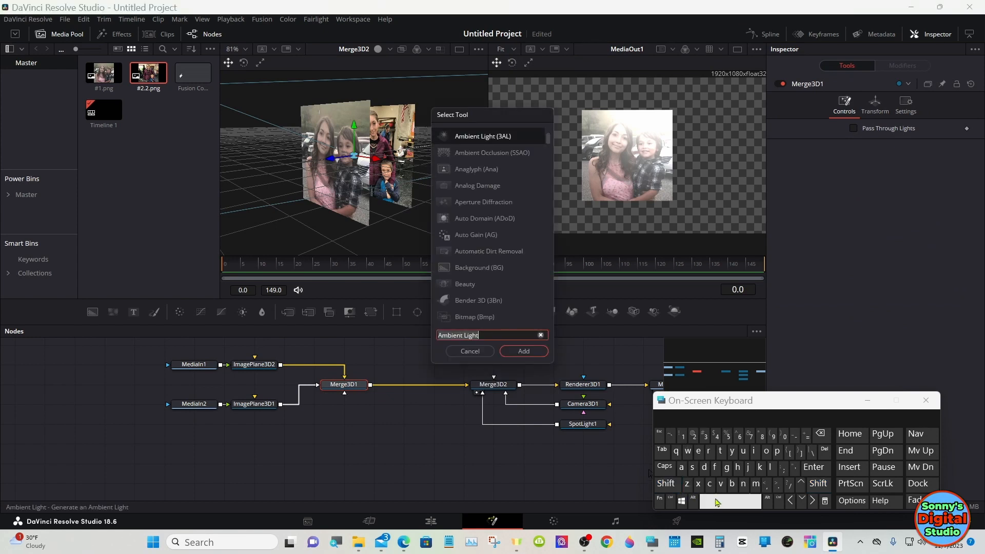
pyautogui.click(721, 453)
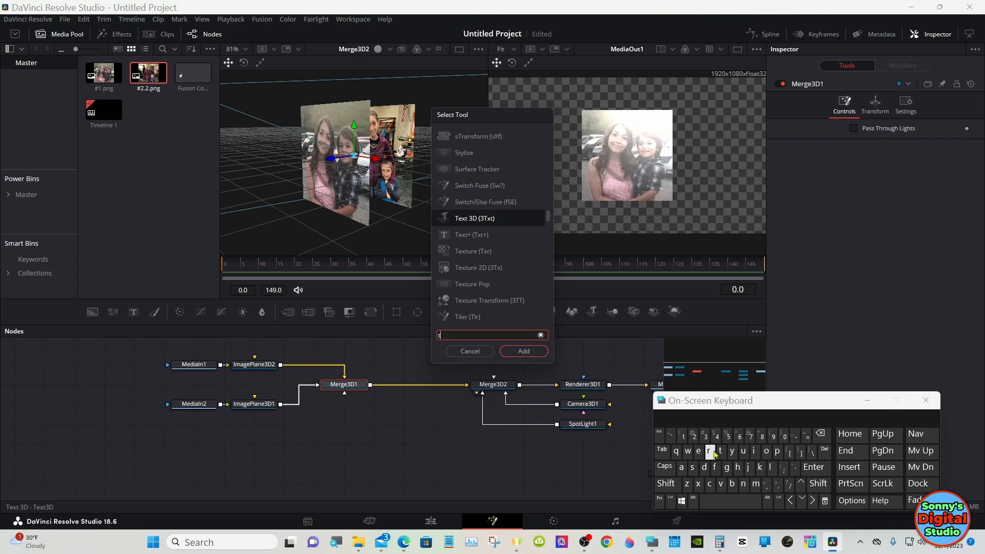
pyautogui.click(712, 453)
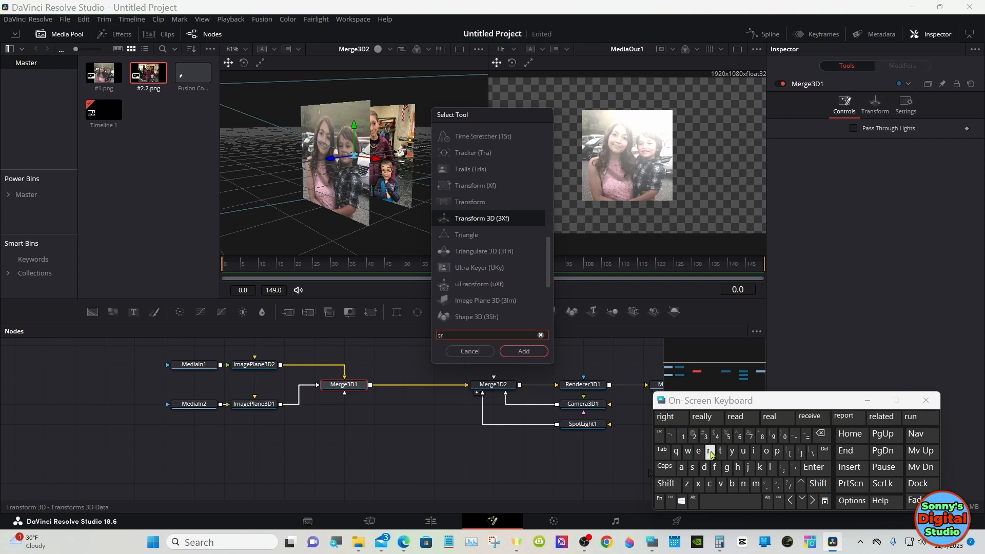
pyautogui.click(506, 217)
pyautogui.click(517, 351)
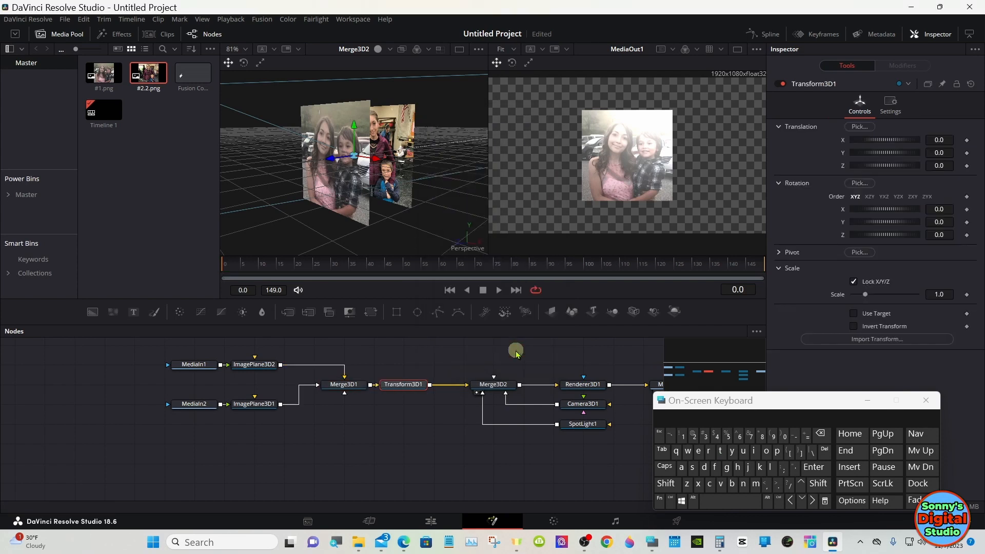
# Align the Transform3D1 node in line between the two merge nodes and set its Y rotation to about 10.4
pyautogui.moveTo(408, 382); pyautogui.dragTo(419, 365)
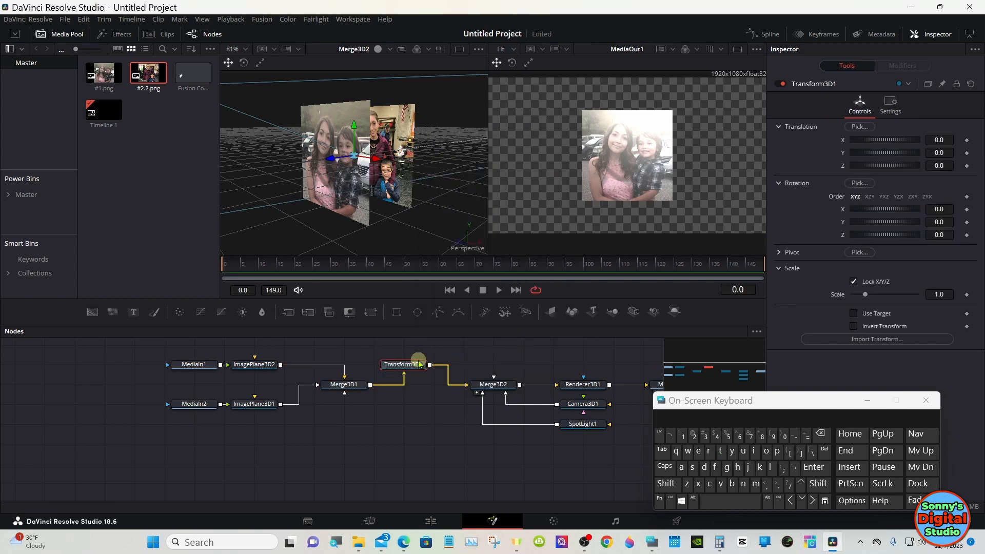
pyautogui.click(418, 388)
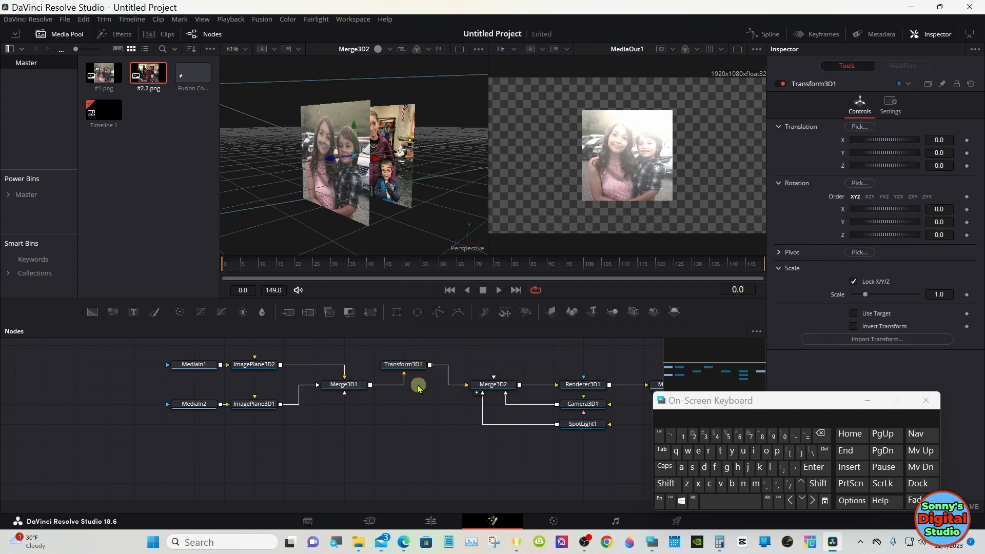
pyautogui.moveTo(413, 366); pyautogui.dragTo(415, 394)
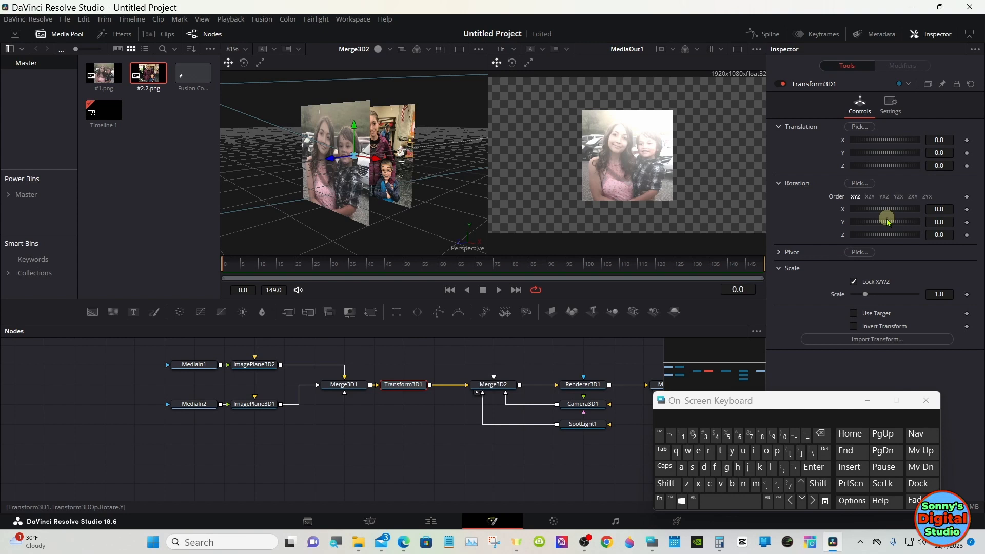
pyautogui.moveTo(890, 222); pyautogui.dragTo(886, 222)
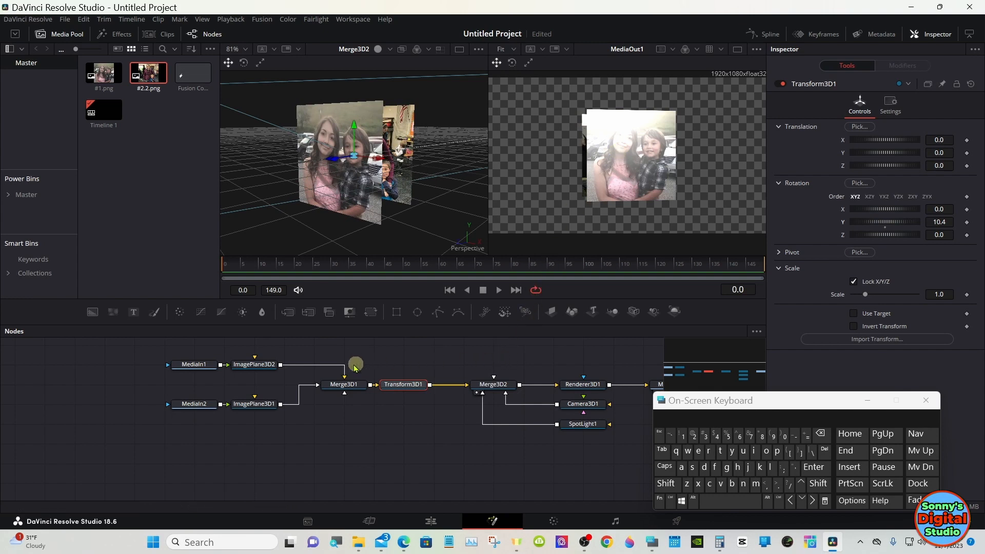
# Set the specular intensity of ImagePlane3D2's material to 0 and its specular exponent to 100
pyautogui.click(263, 369)
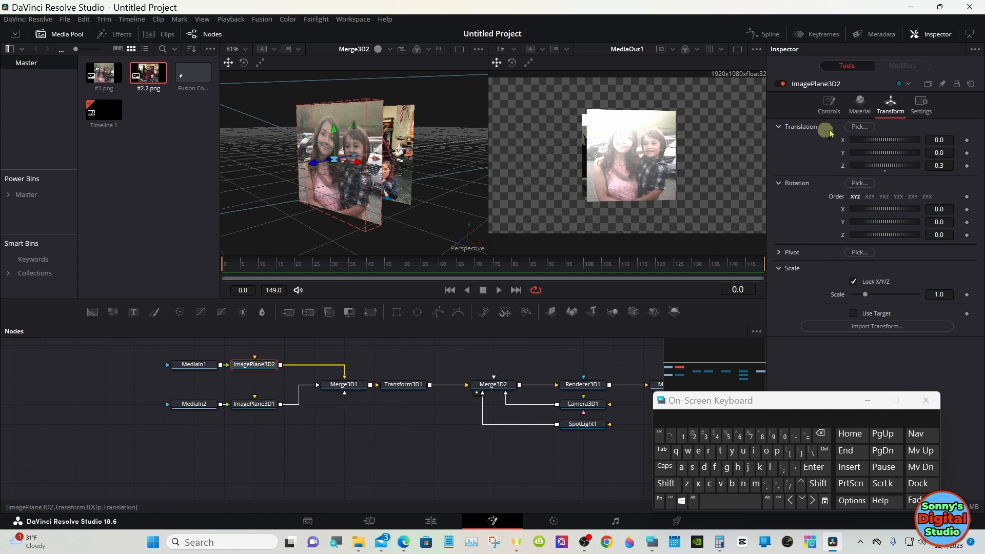
pyautogui.click(862, 108)
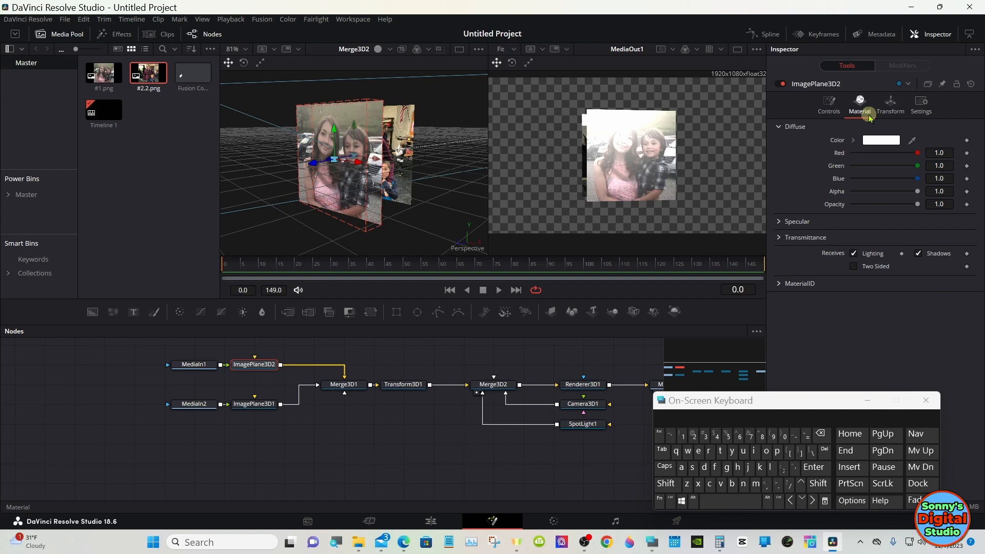
pyautogui.click(778, 222)
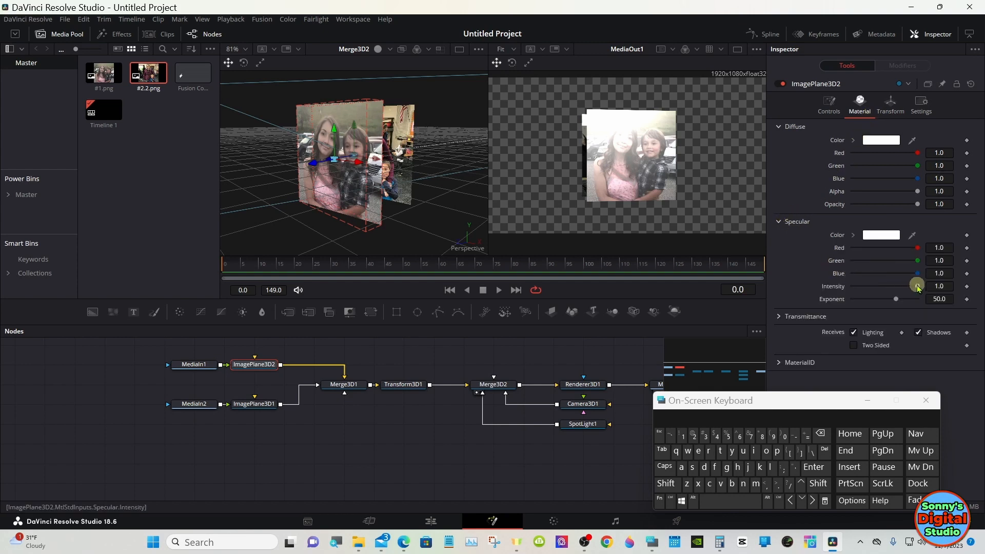
pyautogui.moveTo(918, 287); pyautogui.dragTo(843, 291)
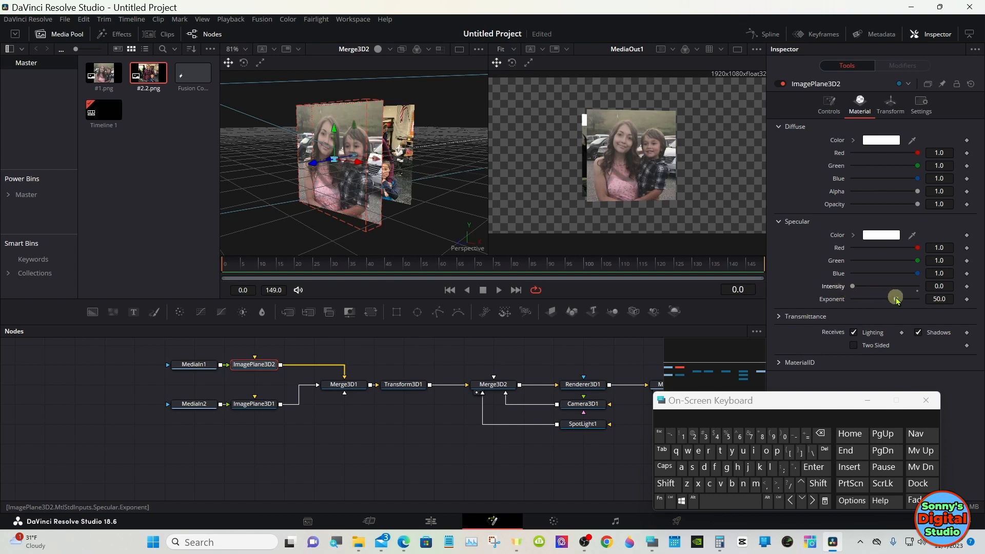
pyautogui.moveTo(896, 299); pyautogui.dragTo(922, 301)
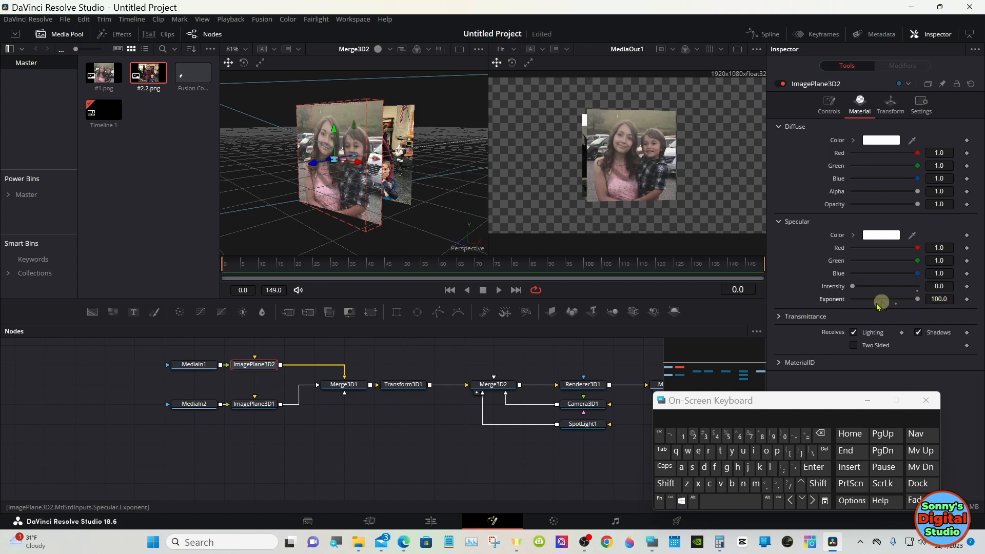
# Set ImagePlane3D1's material to a specular intensity of 0 and a specular exponent of 100
pyautogui.click(253, 405)
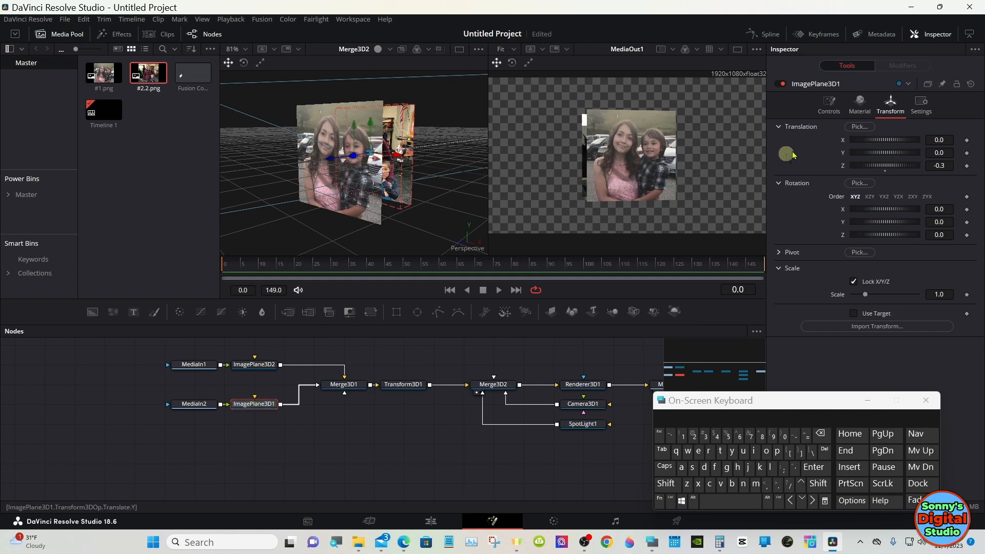
pyautogui.click(860, 124)
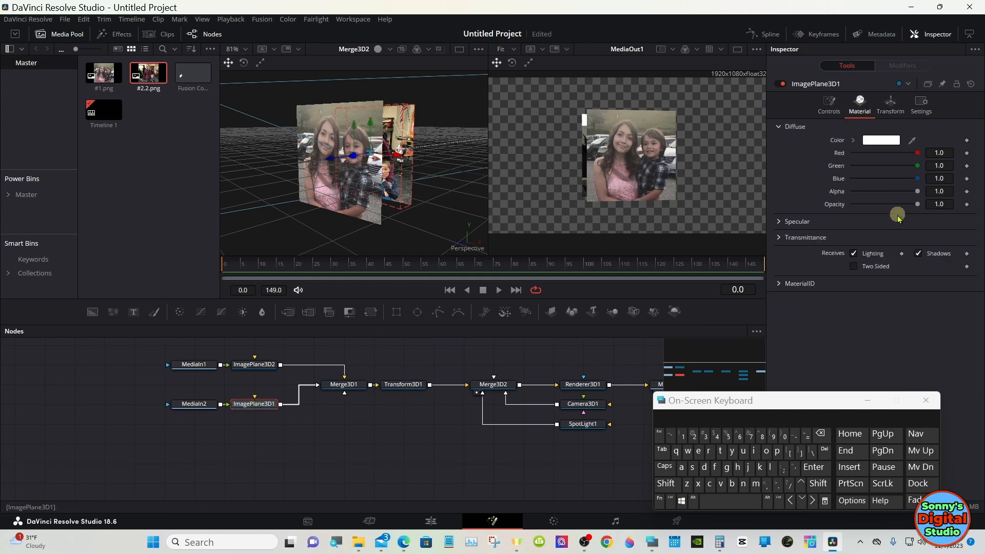
pyautogui.click(777, 222)
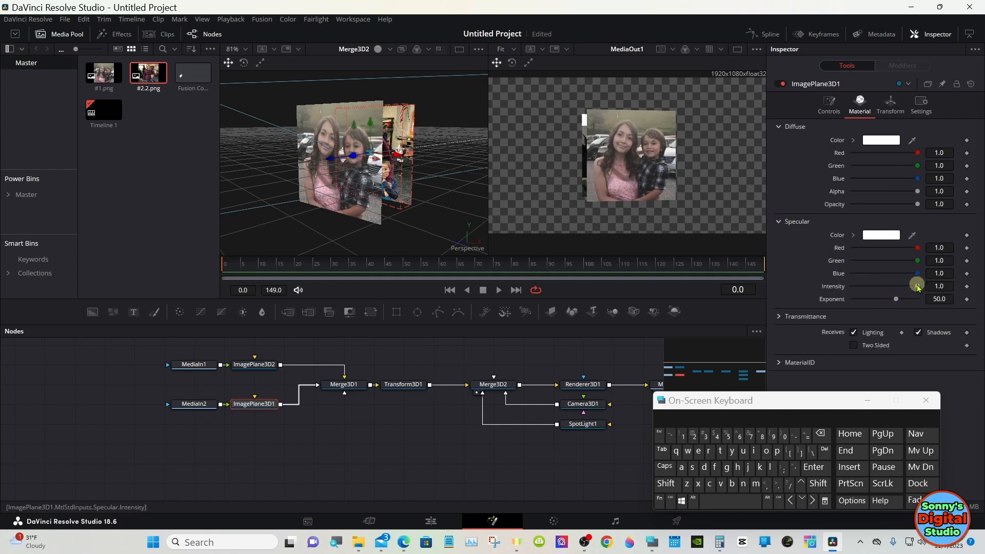
pyautogui.moveTo(916, 286); pyautogui.dragTo(833, 288)
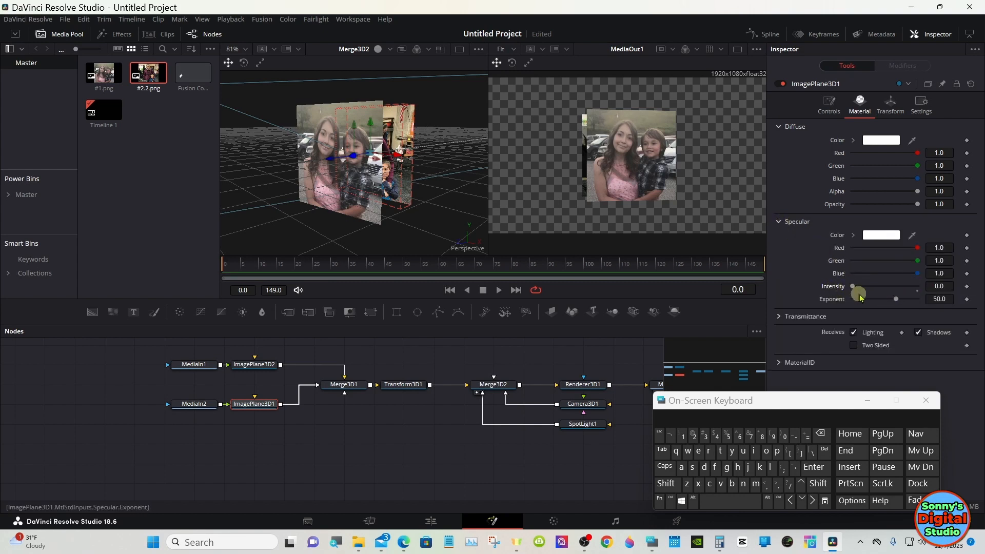
pyautogui.moveTo(896, 300); pyautogui.dragTo(925, 301)
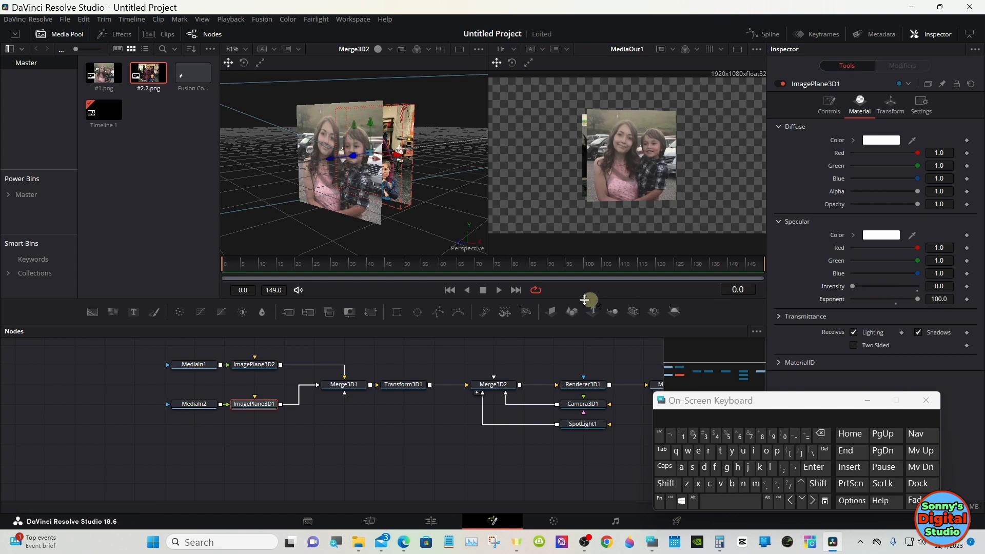
# Rotate both image planes together by setting Transform3D1's Y rotation to 120
pyautogui.click(410, 382)
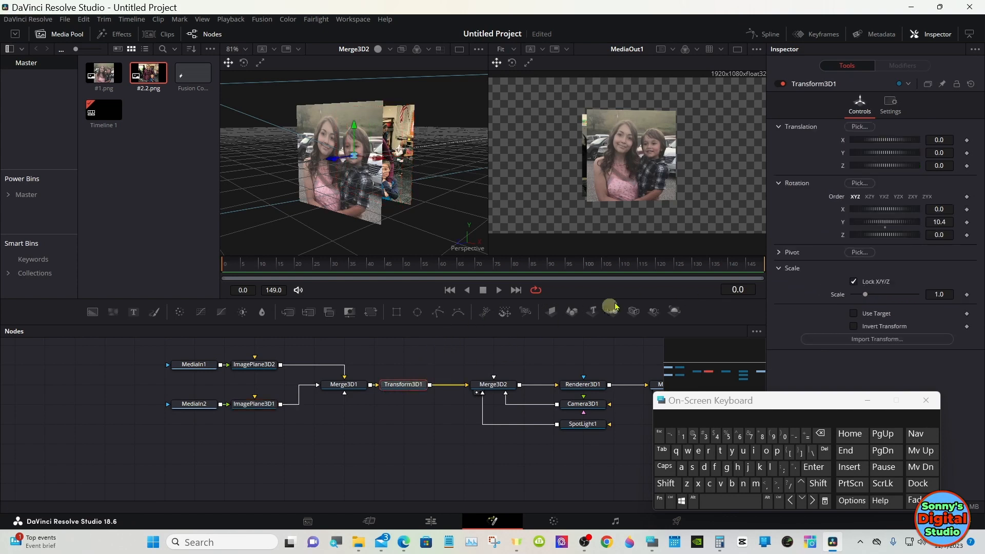
pyautogui.moveTo(832, 226); pyautogui.dragTo(902, 221)
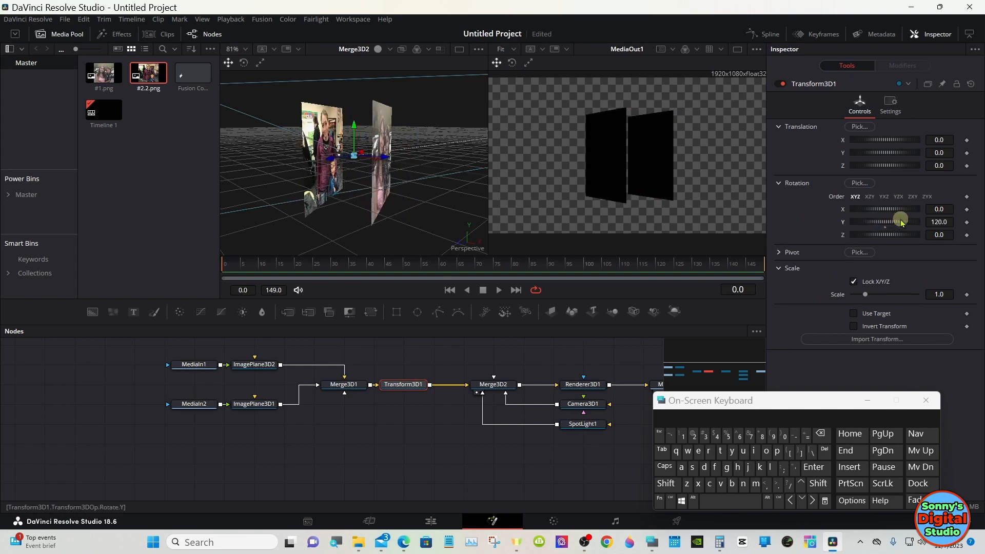
# Add an Ambient Light node connected to Merge3D2 to light the scene alongside the spot light
pyautogui.click(492, 385)
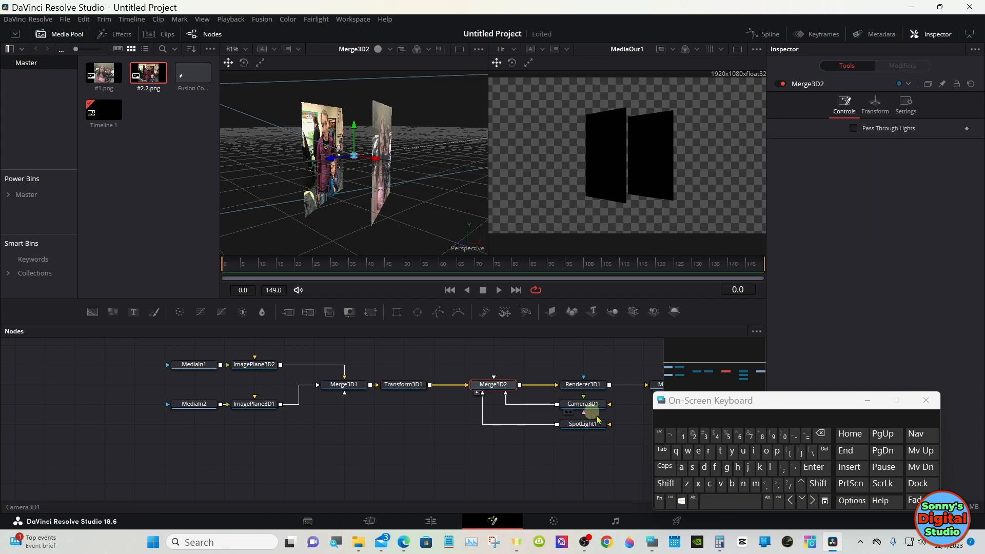
pyautogui.click(667, 485)
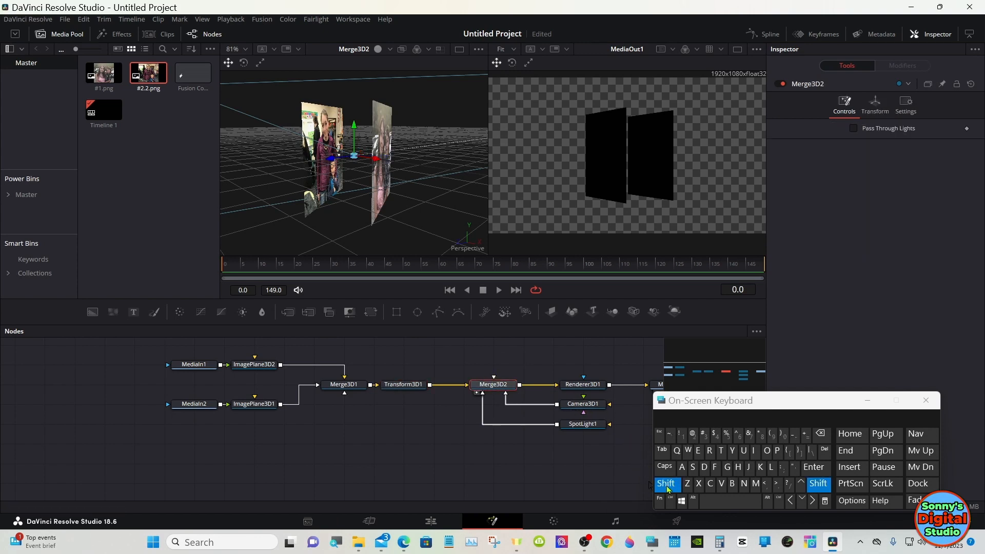
pyautogui.click(719, 502)
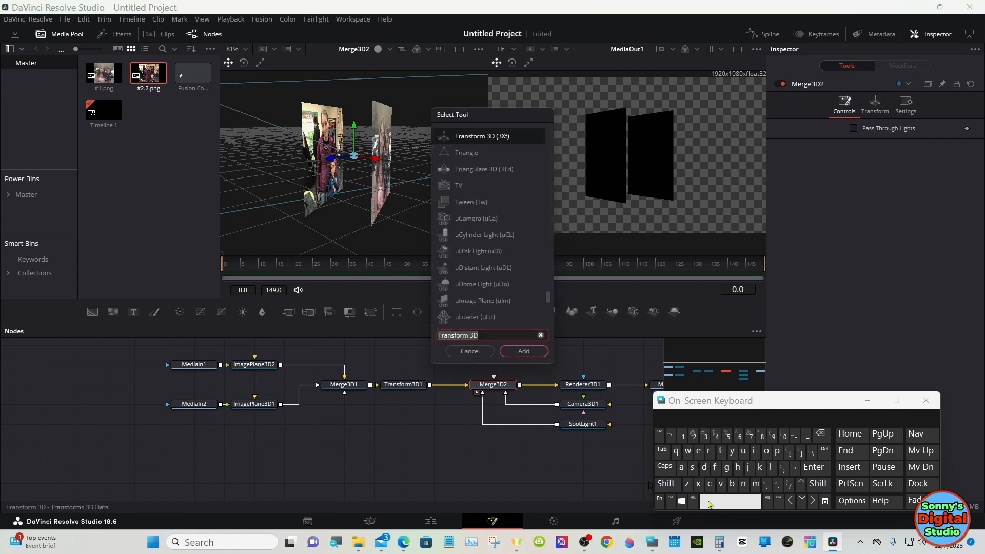
pyautogui.click(684, 470)
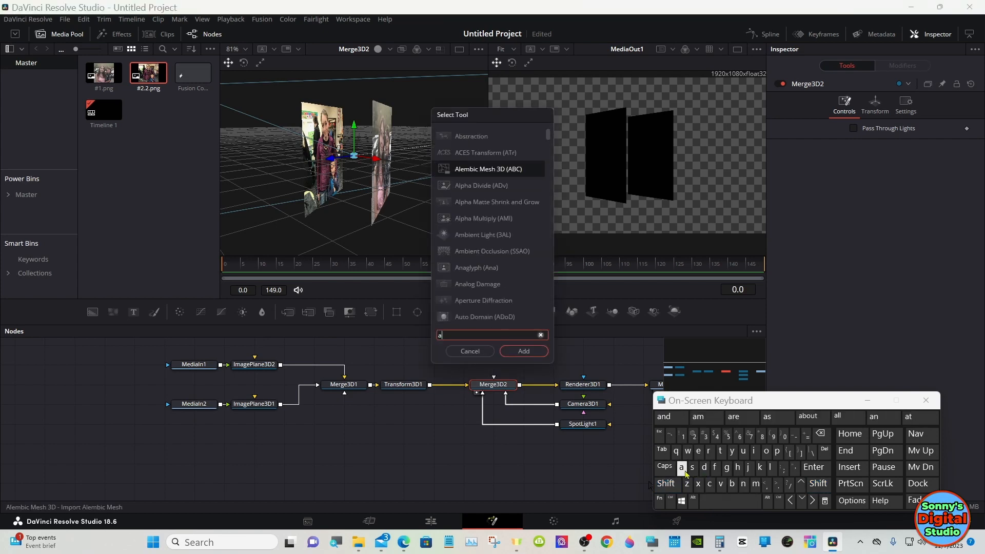
pyautogui.click(756, 484)
pyautogui.click(736, 486)
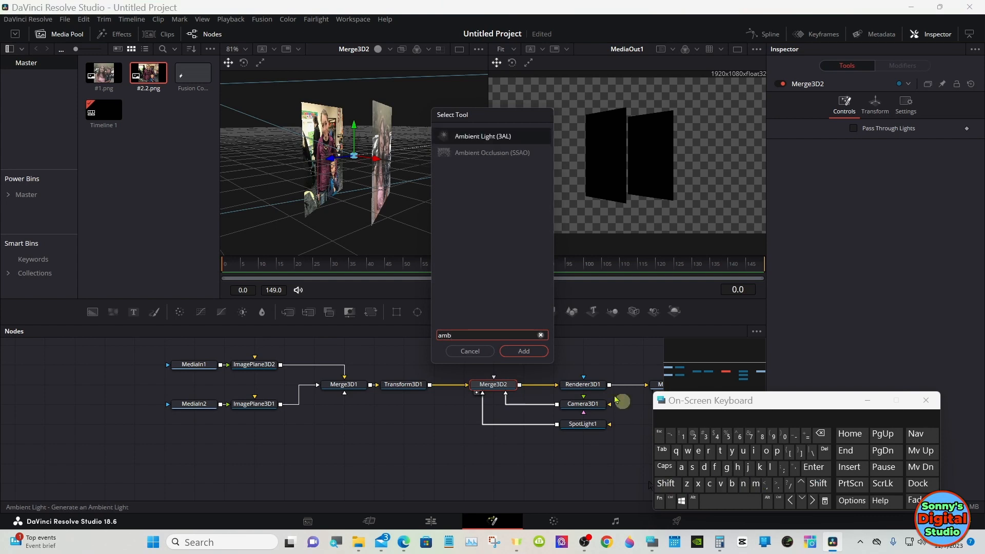
pyautogui.click(484, 137)
pyautogui.click(523, 351)
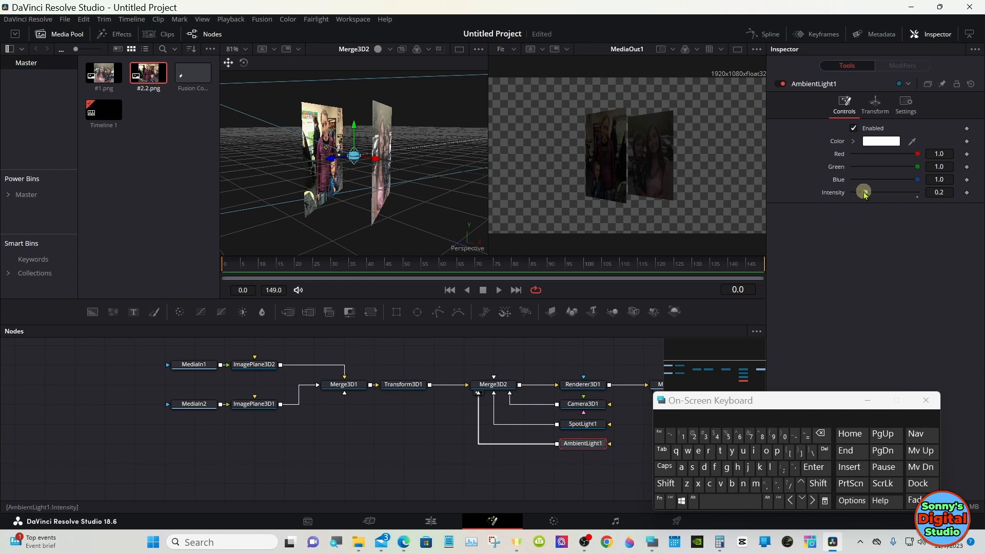
# Raise the ambient light's intensity to 1.0 and set the spot light's intensity to 0.5
pyautogui.moveTo(865, 193); pyautogui.dragTo(926, 194)
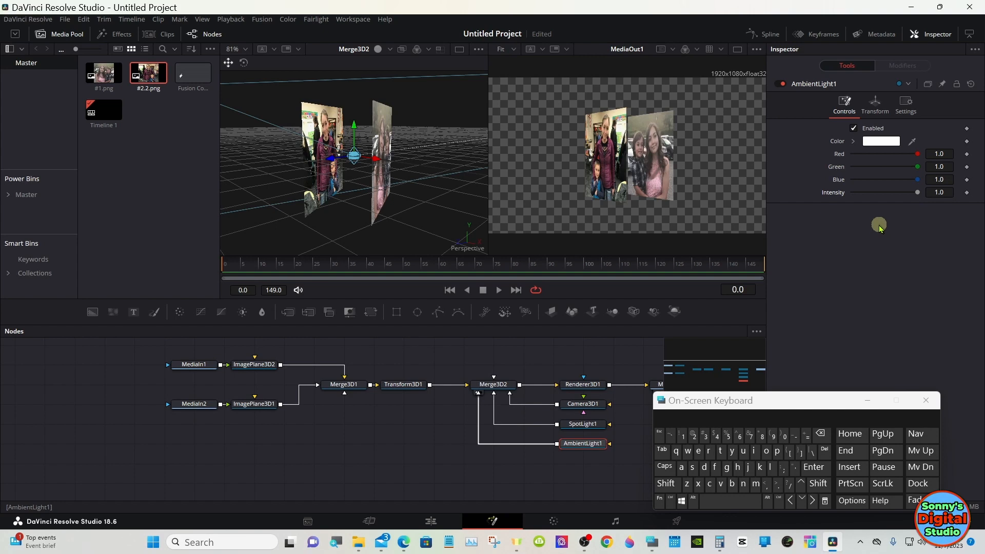
pyautogui.click(573, 425)
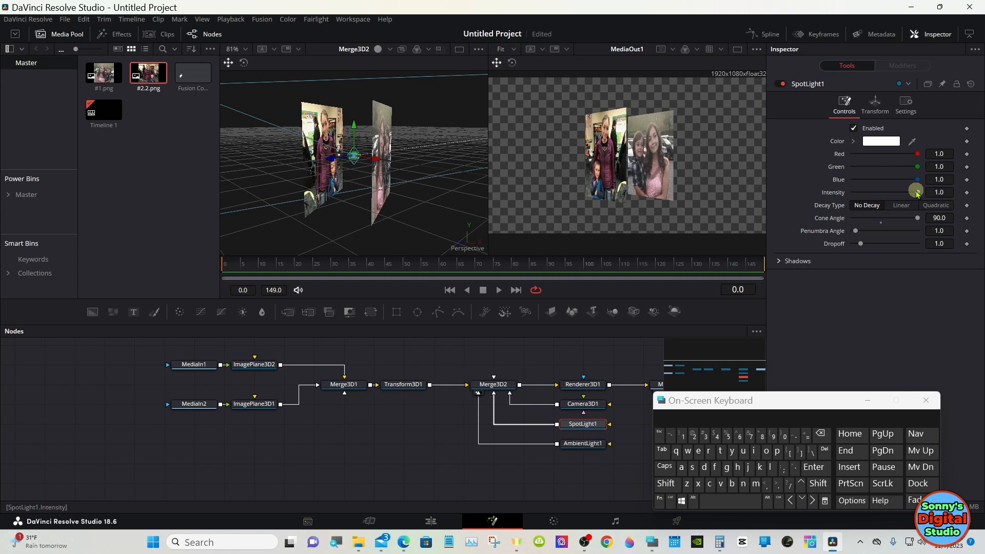
pyautogui.moveTo(917, 191); pyautogui.dragTo(887, 194)
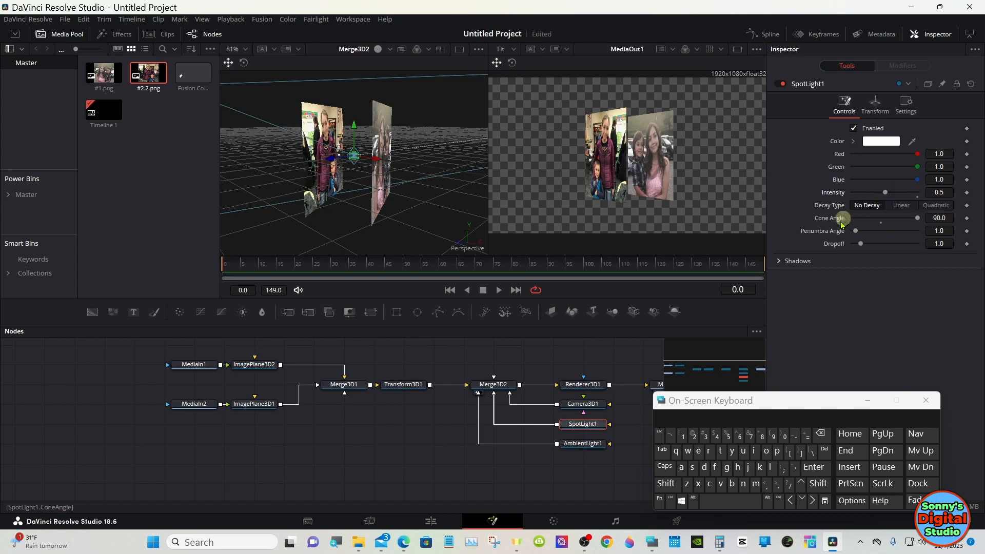
# Turn Transform3D1 to a Y rotation of about 154 and set ImagePlane3D1's Y rotation to 180 to unmirror its photo
pyautogui.click(409, 393)
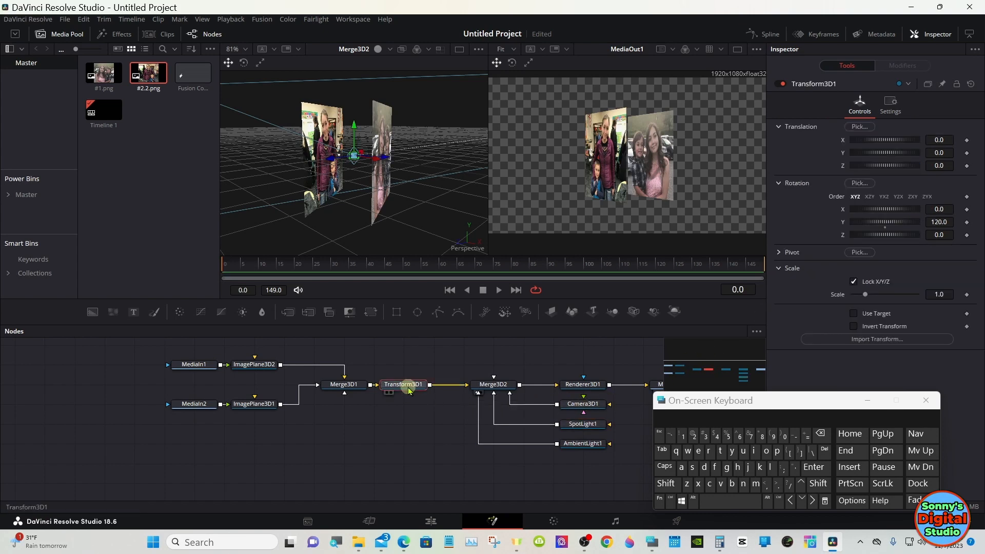
pyautogui.moveTo(877, 221)
pyautogui.mouseDown()
pyautogui.moveTo(898, 221)
pyautogui.moveTo(865, 220)
pyautogui.moveTo(890, 219)
pyautogui.mouseUp()
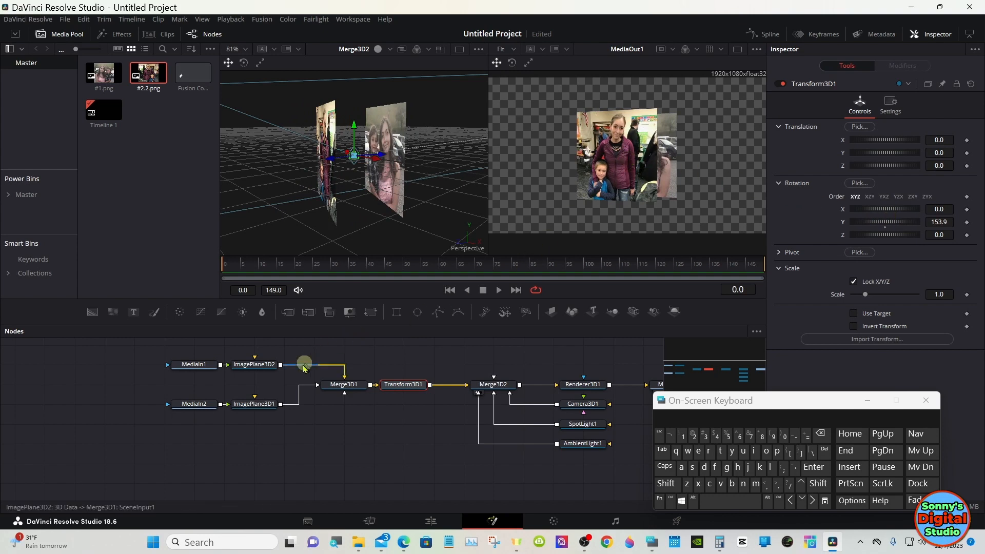
pyautogui.click(259, 405)
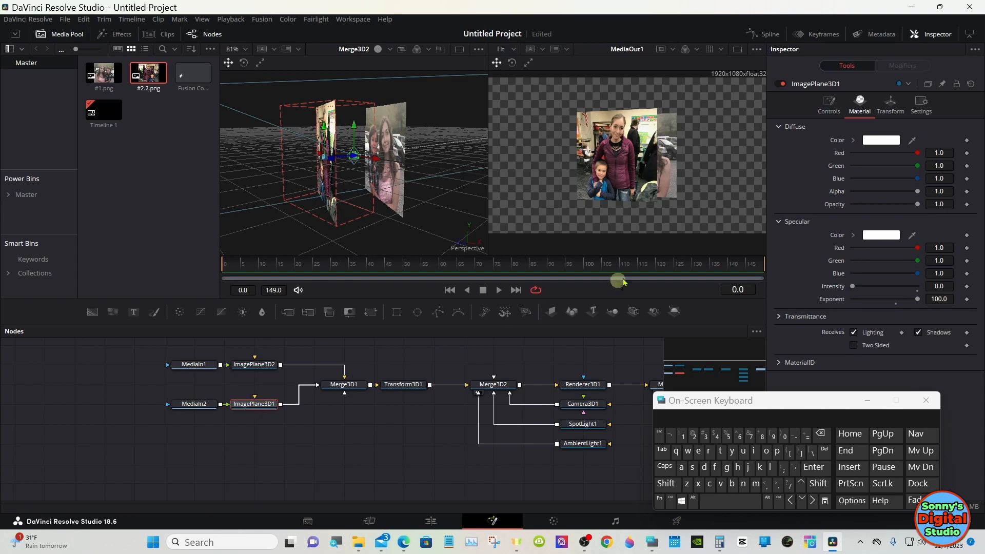
pyautogui.click(888, 103)
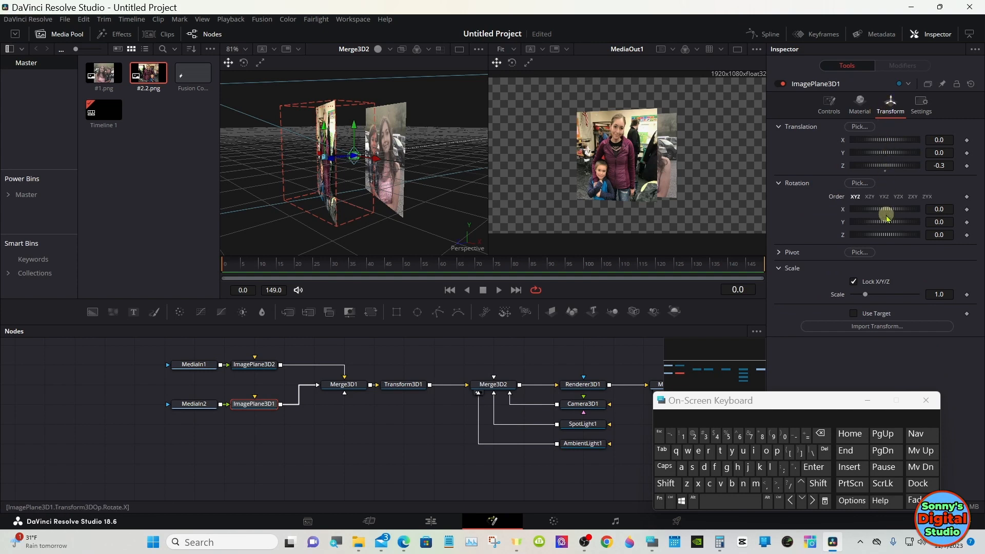
pyautogui.moveTo(887, 222); pyautogui.dragTo(902, 221)
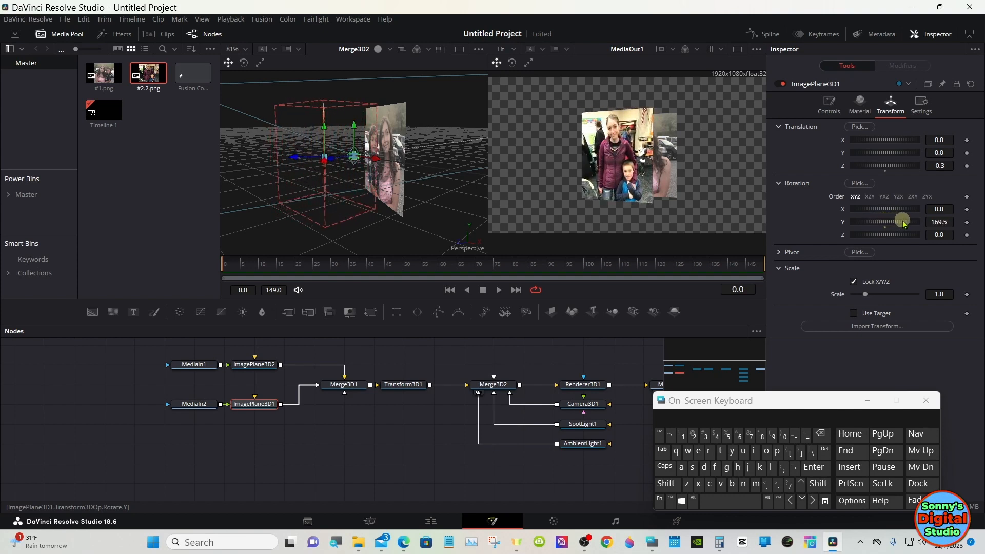
pyautogui.click(945, 220)
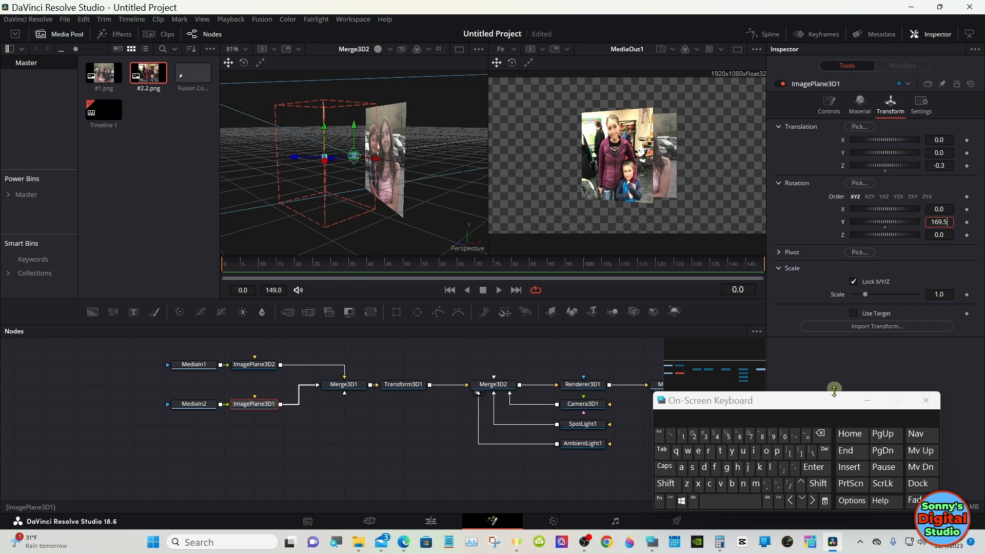
pyautogui.click(821, 434)
pyautogui.click(821, 434)
pyautogui.click(821, 434)
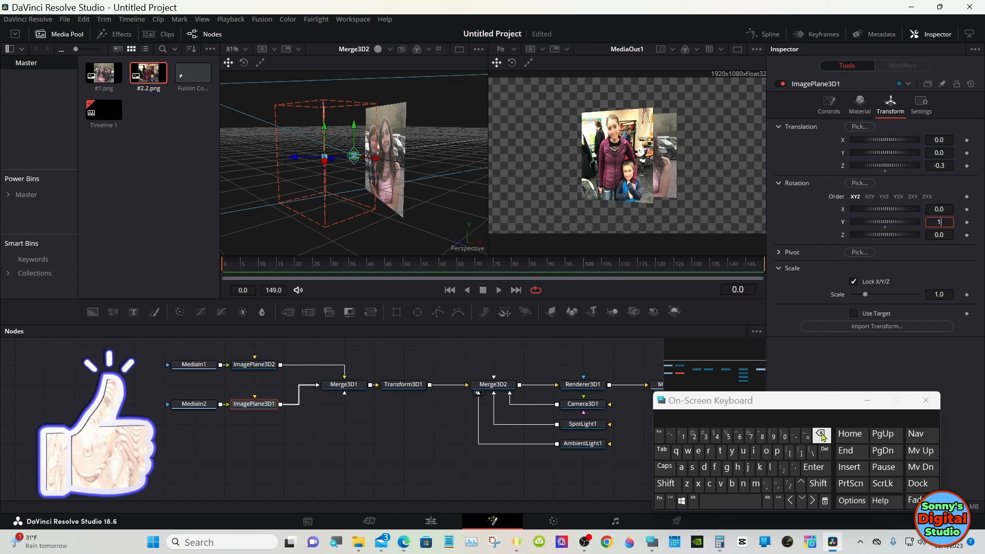
pyautogui.click(821, 434)
pyautogui.click(762, 436)
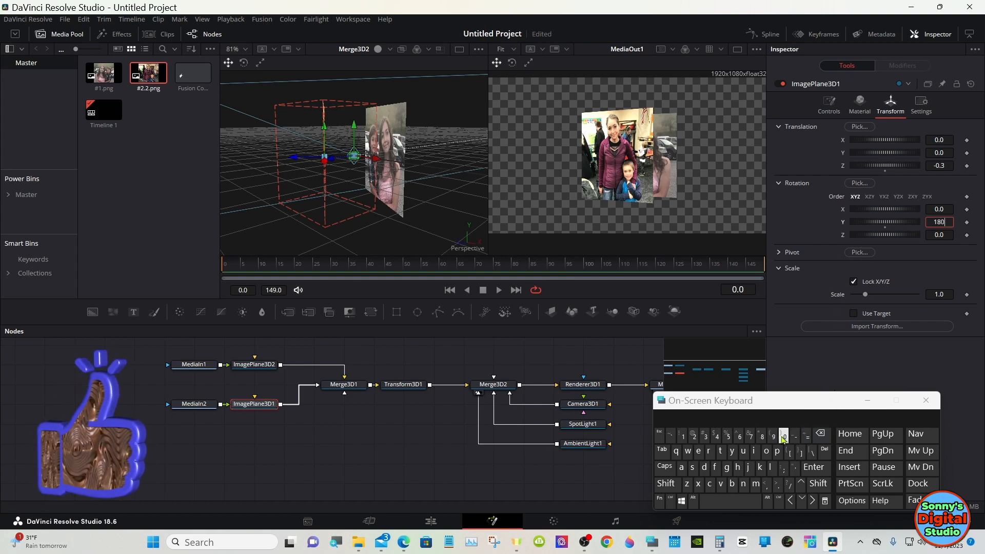
pyautogui.click(785, 437)
pyautogui.click(816, 468)
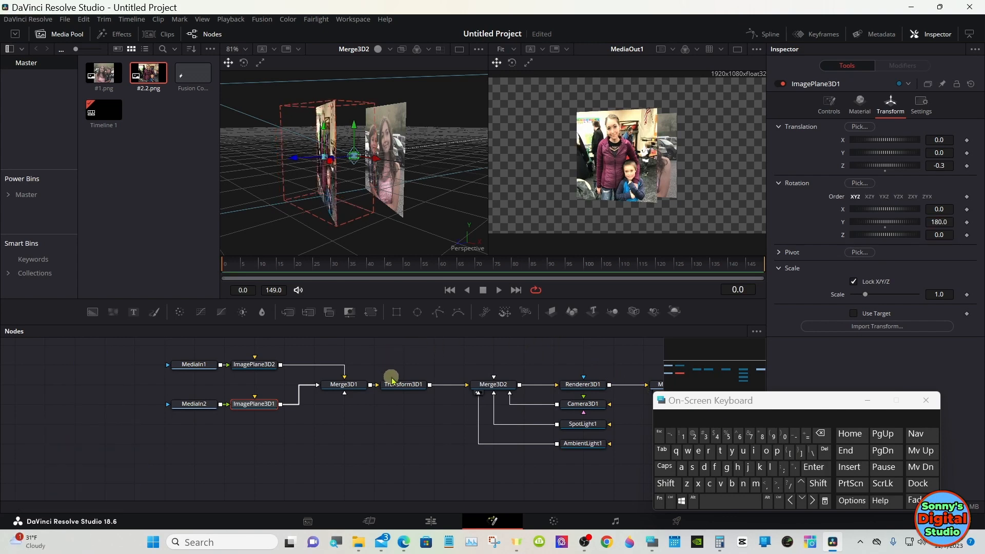
# Preview the rotation with Transform3D1, reset its Y rotation to 0 and keyframe that value at frame 0
pyautogui.click(413, 384)
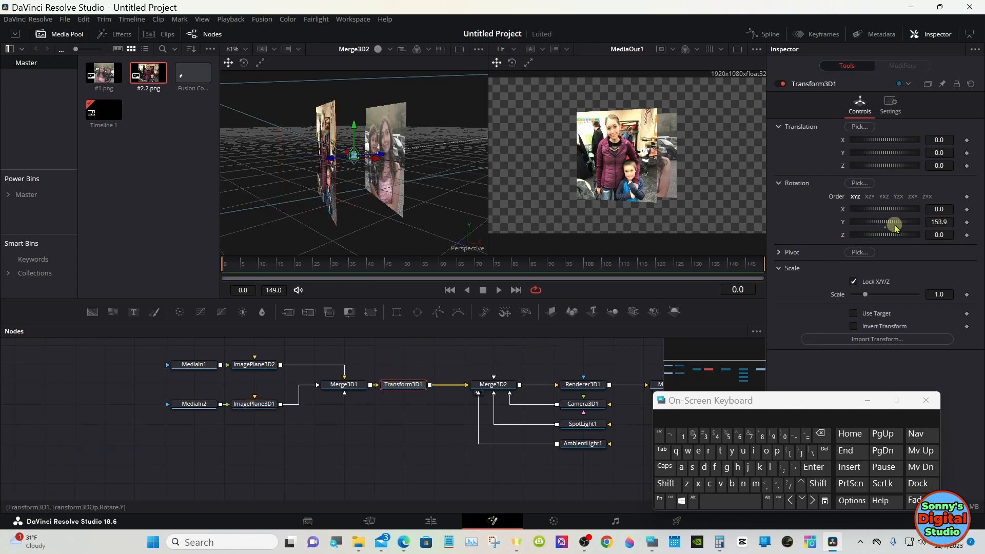
pyautogui.moveTo(897, 222); pyautogui.dragTo(873, 221)
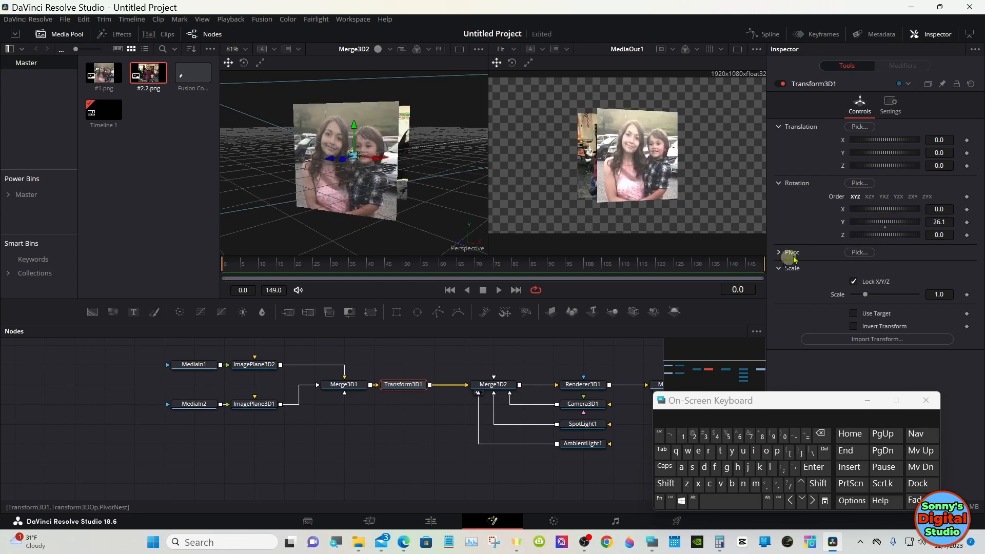
pyautogui.doubleClick(886, 227)
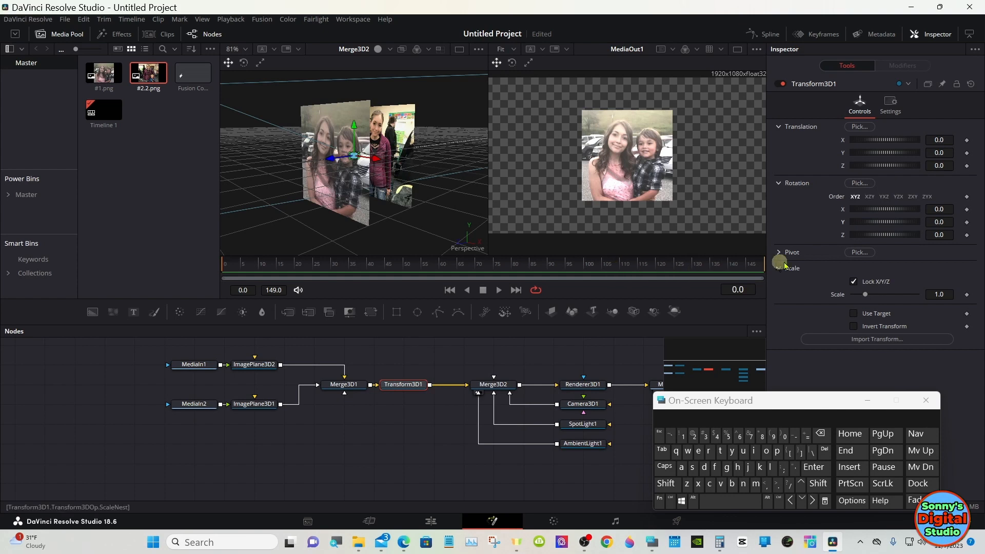
pyautogui.click(967, 223)
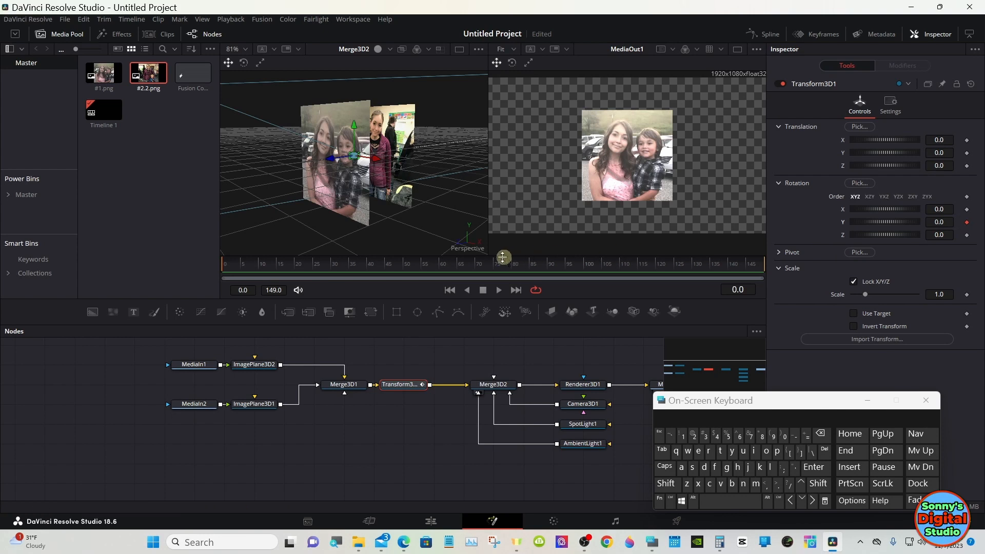
# Keyframe Transform3D1's Y rotation at 180 on frame 75
pyautogui.moveTo(488, 263); pyautogui.dragTo(490, 264)
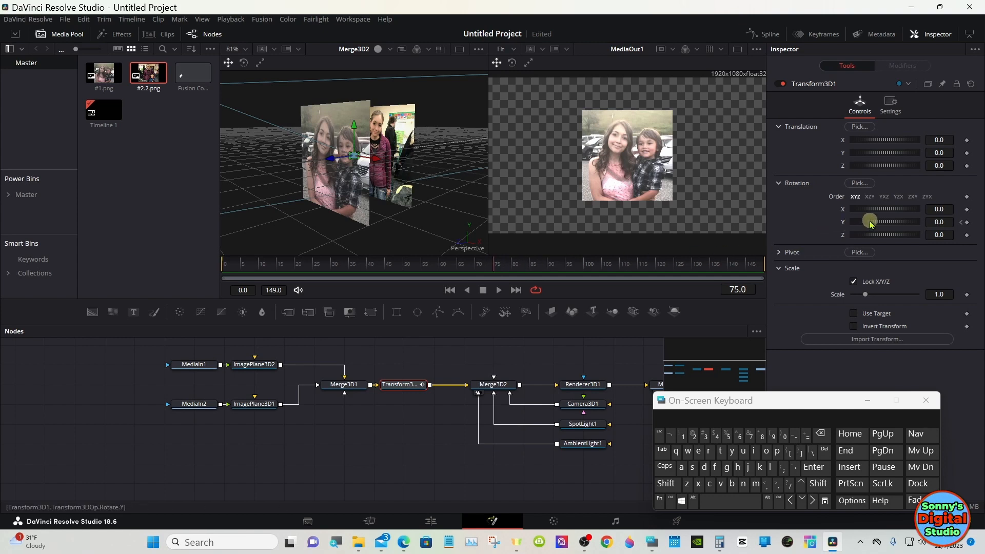
pyautogui.moveTo(868, 220); pyautogui.dragTo(909, 221)
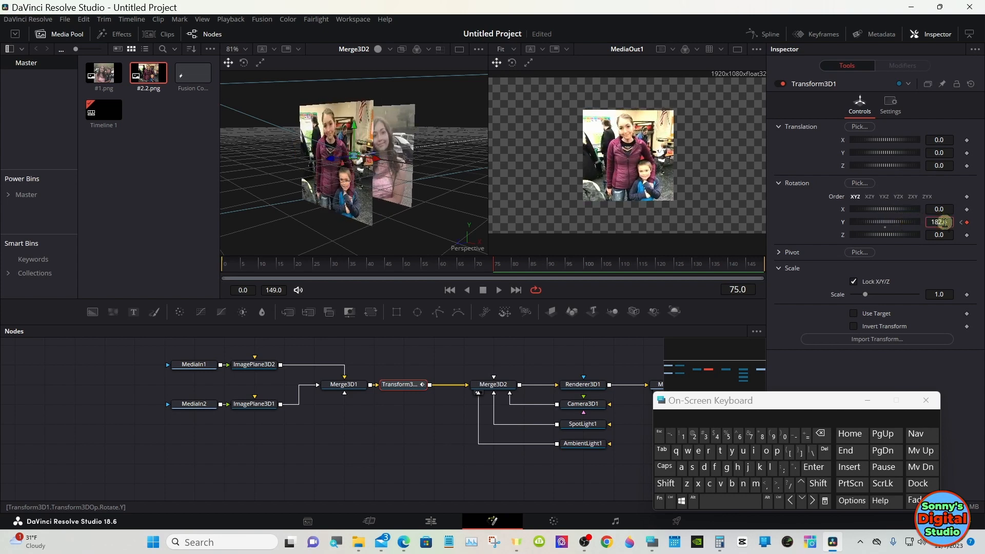
pyautogui.click(820, 435)
pyautogui.click(821, 435)
pyautogui.click(784, 436)
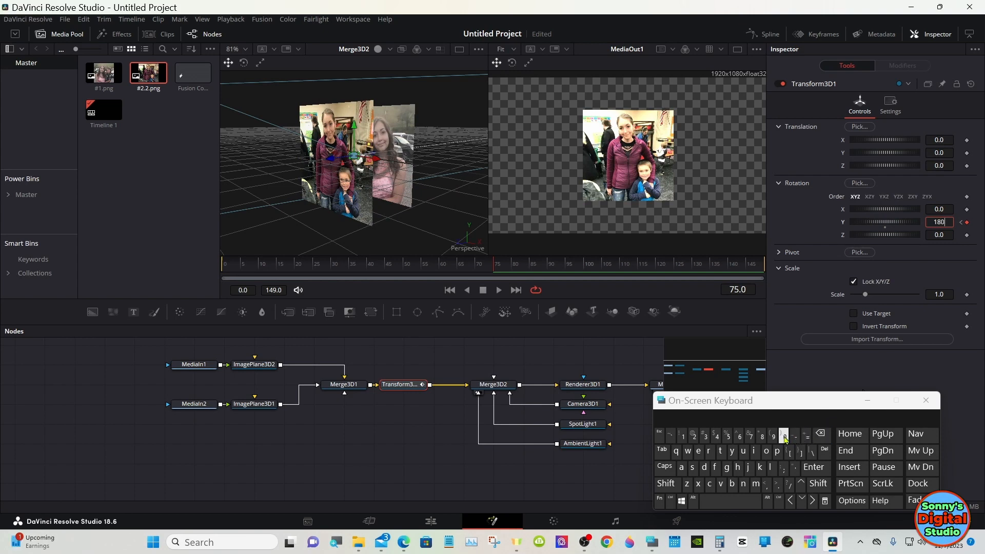
pyautogui.click(814, 467)
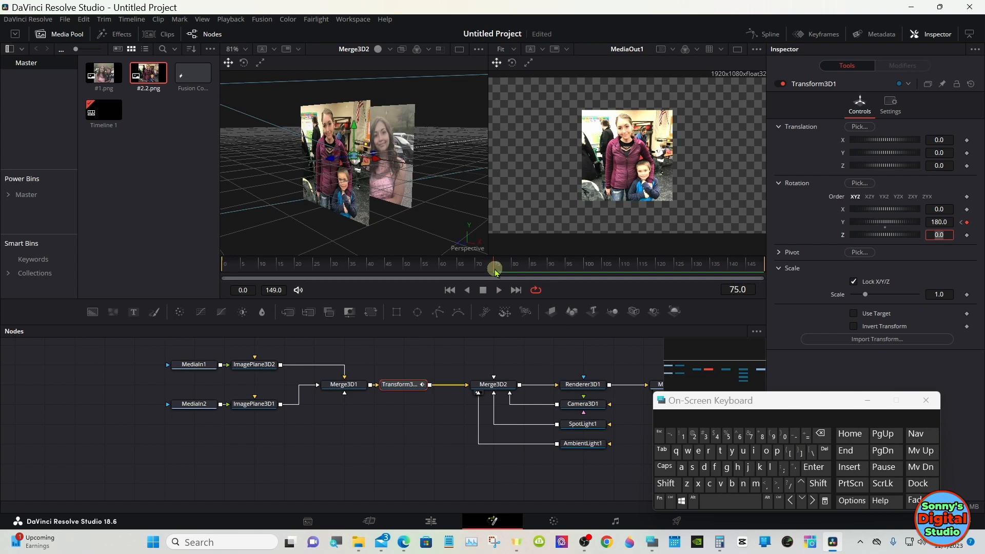
# Keyframe Transform3D1's Y rotation at 360 on the last frame, 149
pyautogui.moveTo(495, 267); pyautogui.dragTo(806, 268)
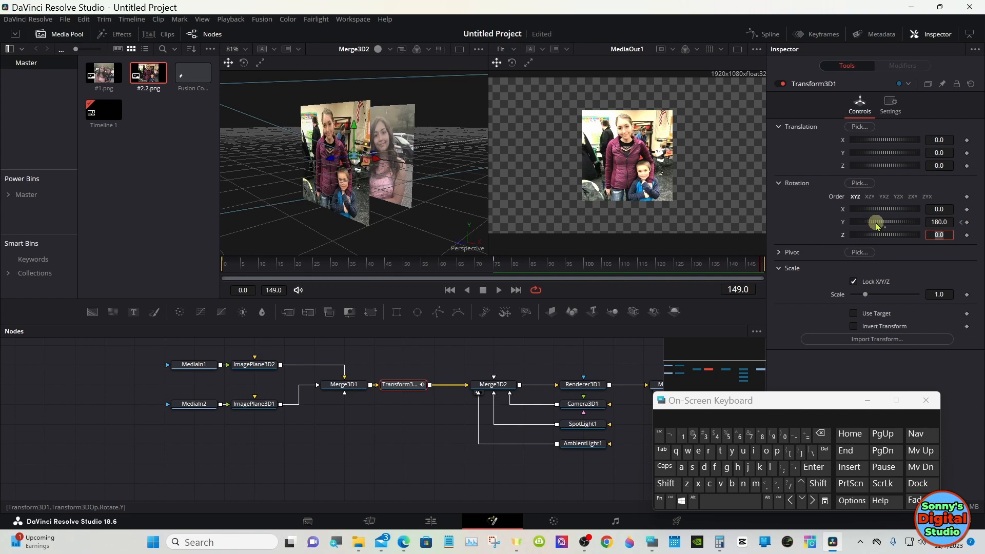
pyautogui.moveTo(878, 222); pyautogui.dragTo(919, 222)
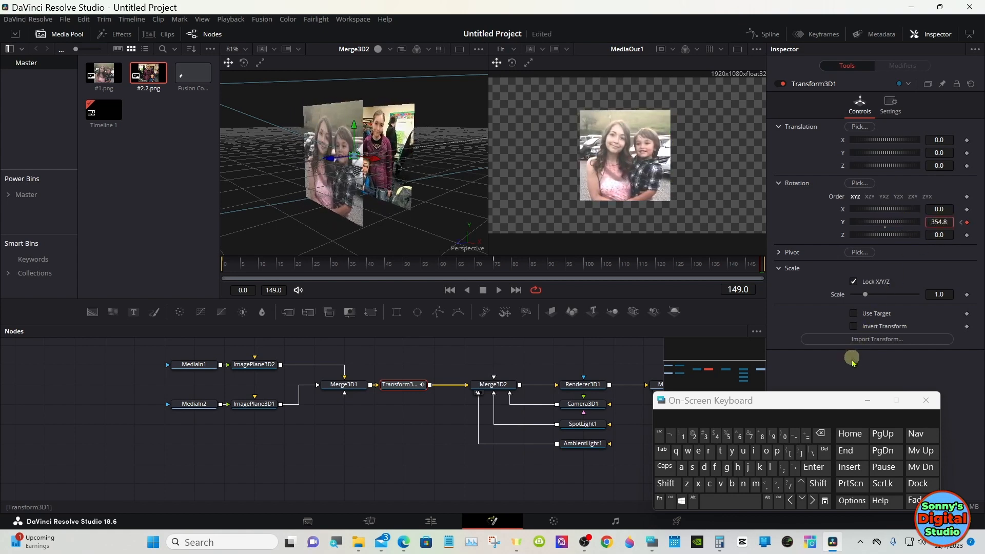
pyautogui.click(821, 434)
pyautogui.click(822, 435)
pyautogui.click(821, 435)
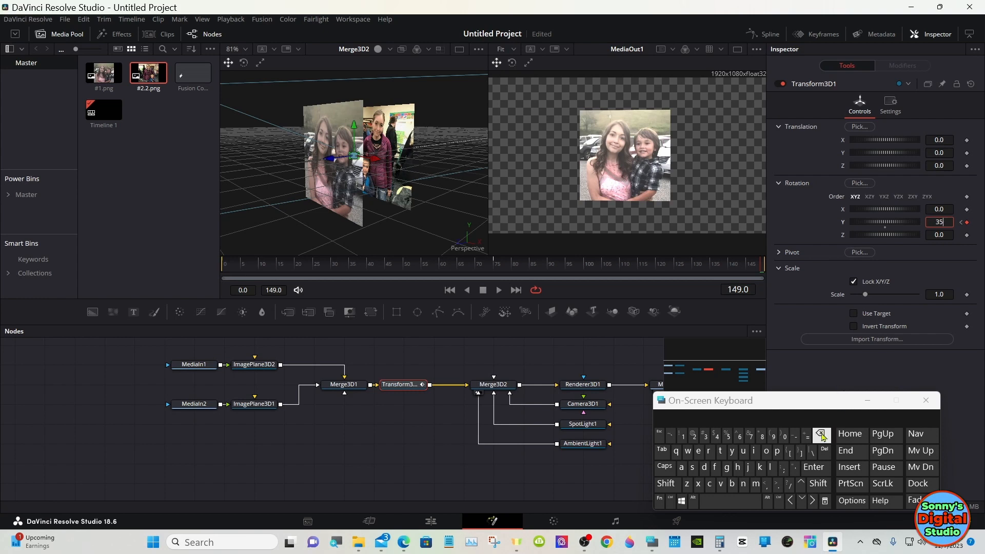
pyautogui.click(822, 434)
pyautogui.click(785, 437)
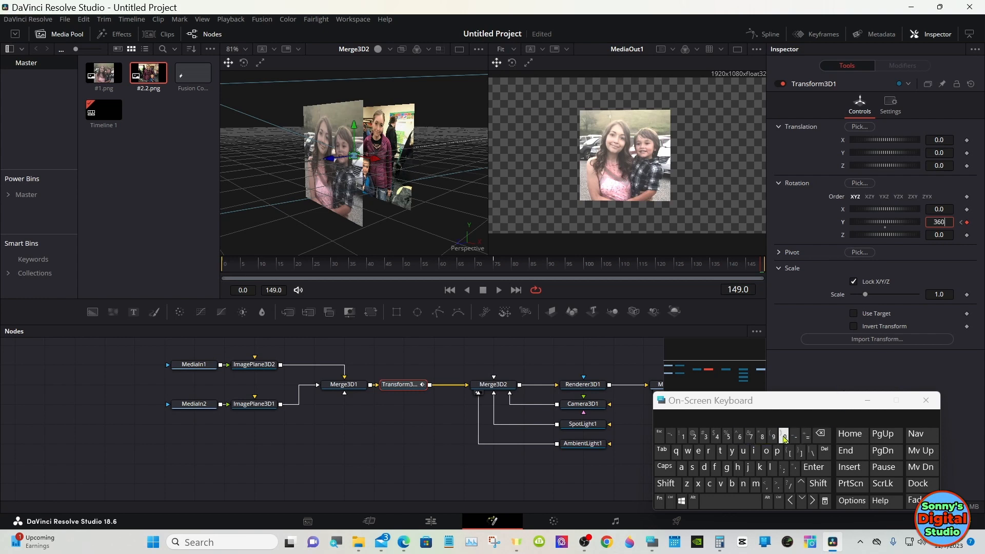
pyautogui.click(816, 467)
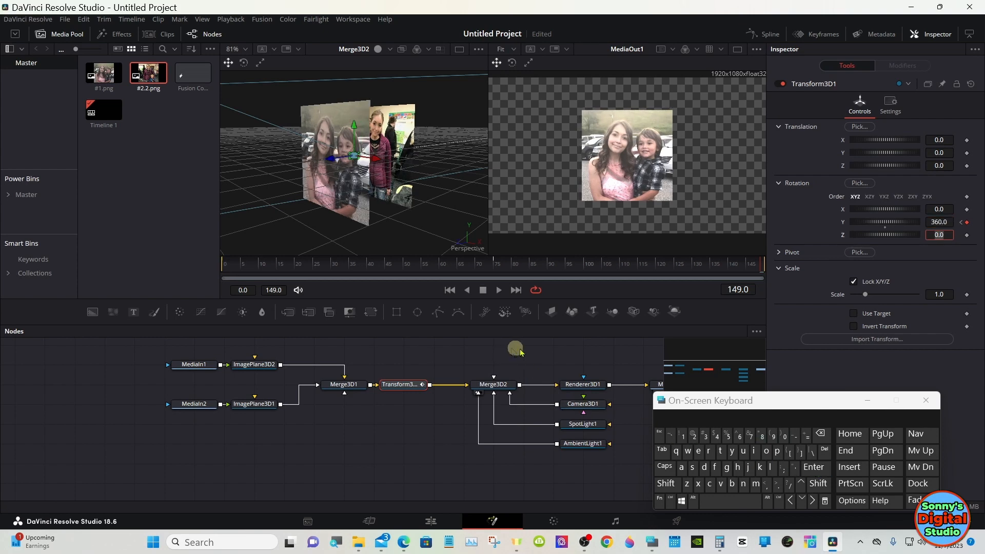
# Open the Spline editor, move the on-screen keyboard clear of it and extend the editor across the full width
pyautogui.moveTo(846, 405); pyautogui.dragTo(872, 296)
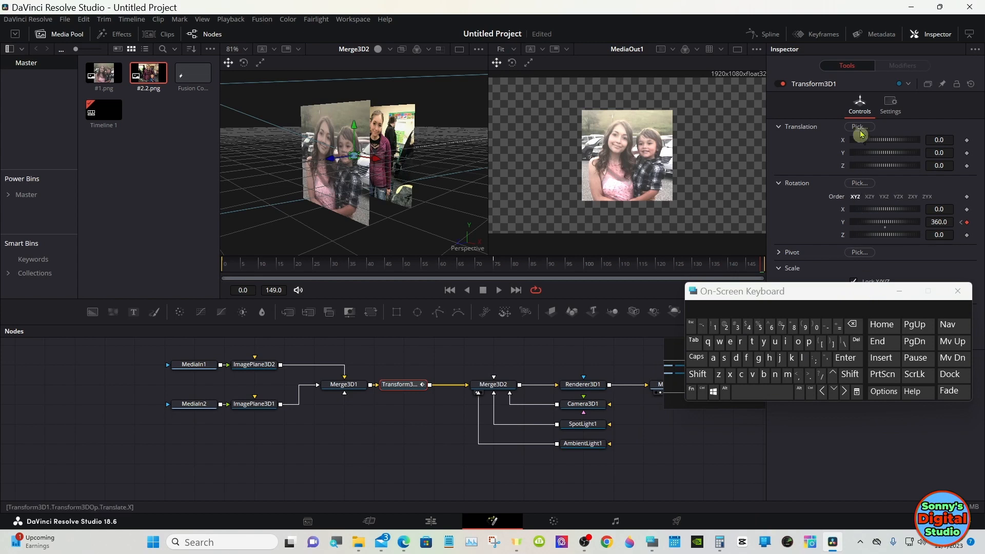
pyautogui.click(766, 33)
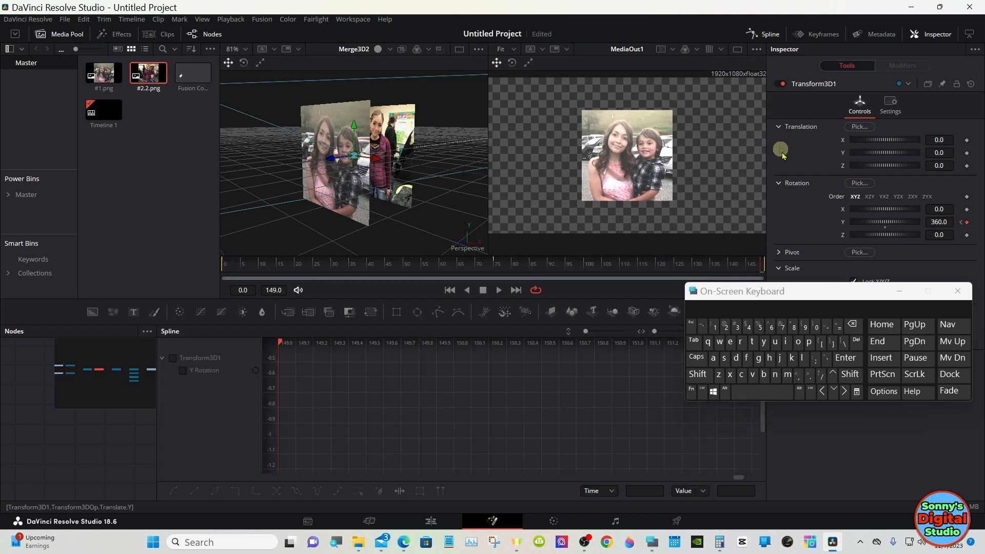
pyautogui.moveTo(832, 292); pyautogui.dragTo(709, 212)
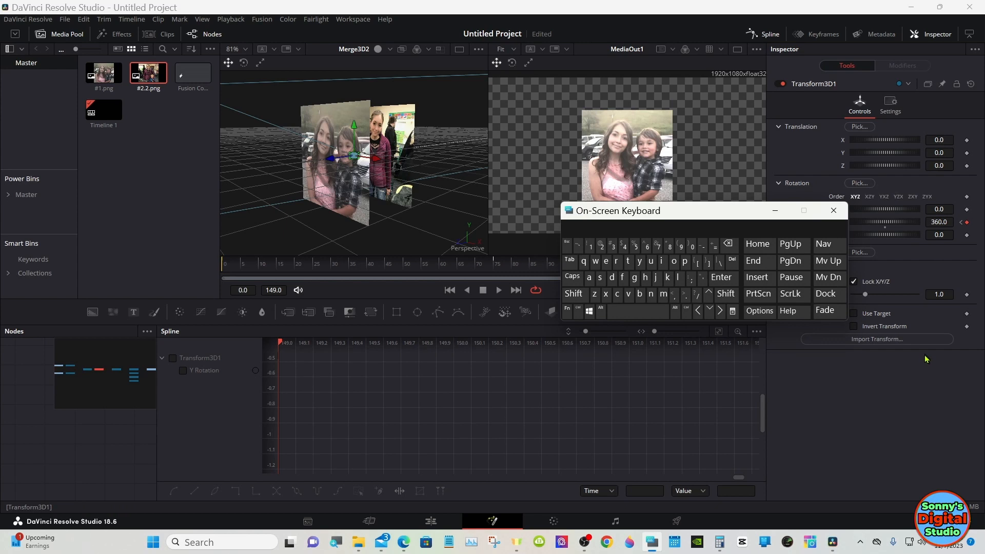
pyautogui.click(970, 35)
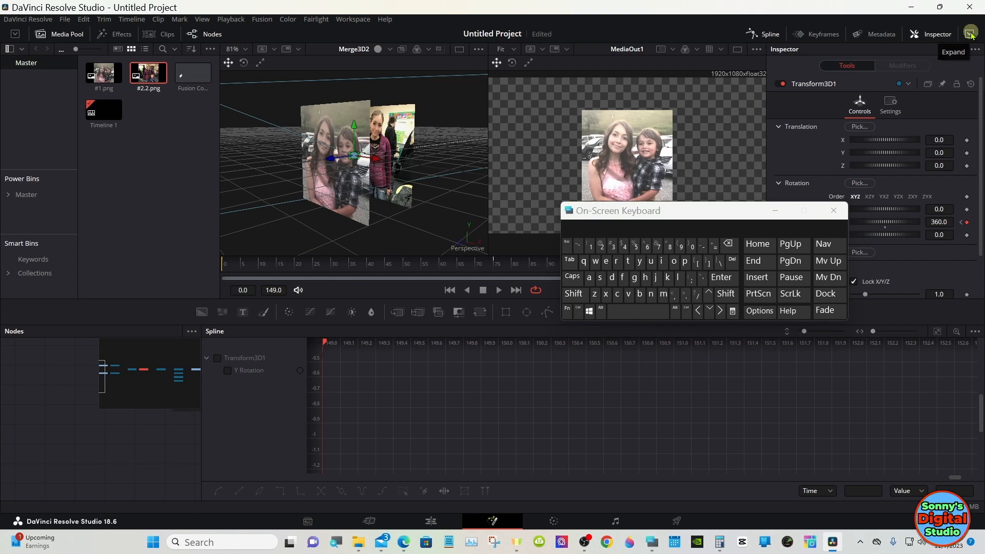
# Display Transform3D1's Y Rotation curve in the Spline editor and fit the whole curve into the graph
pyautogui.click(216, 361)
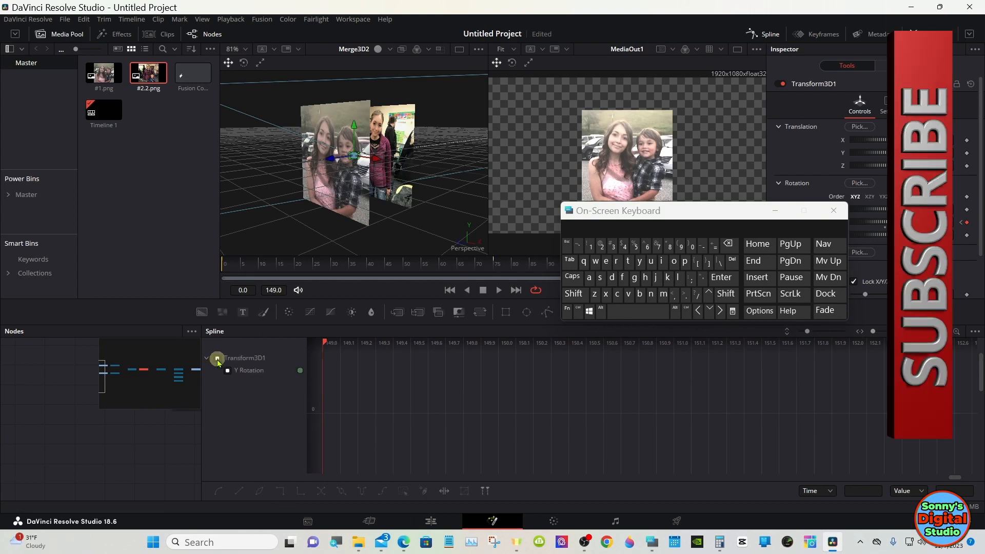
pyautogui.click(219, 361)
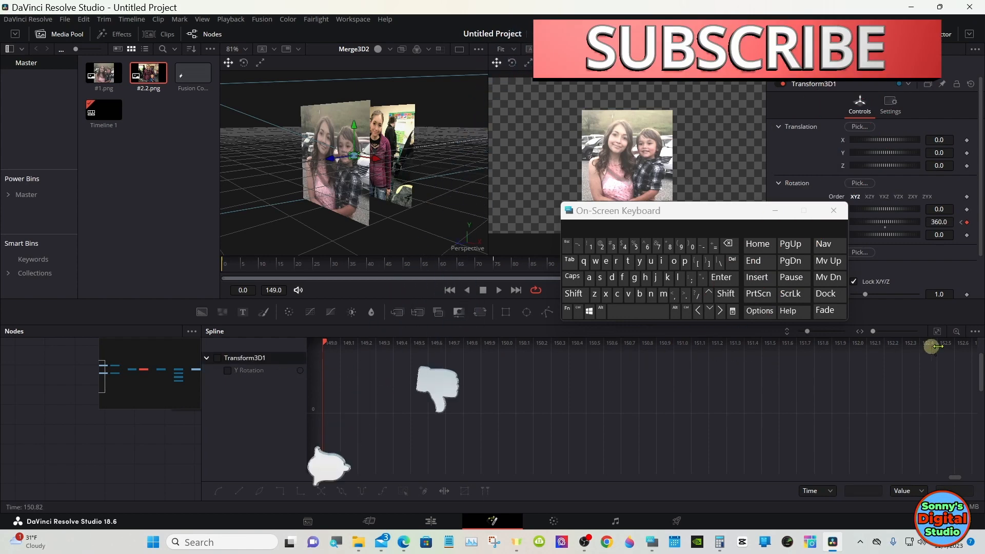
pyautogui.click(974, 331)
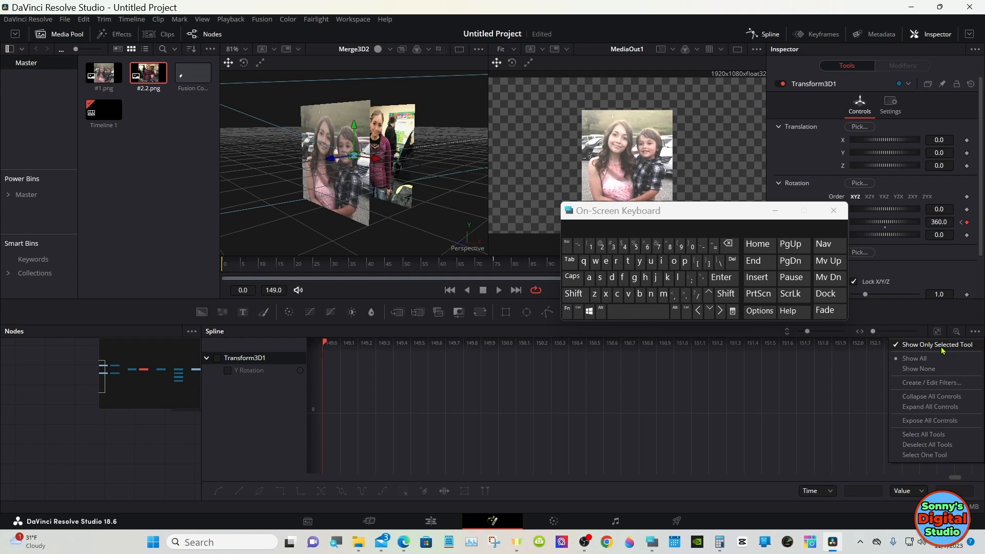
pyautogui.click(931, 315)
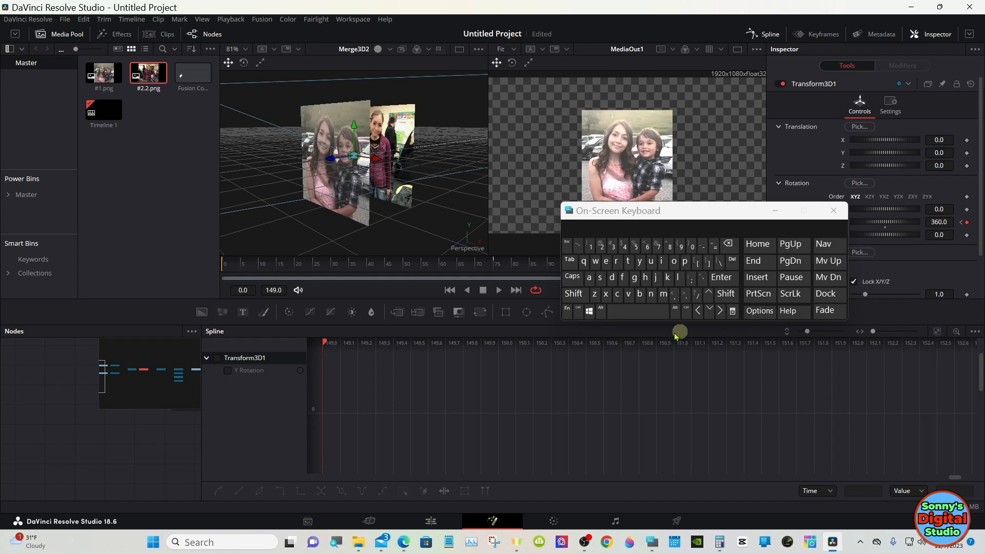
pyautogui.click(217, 358)
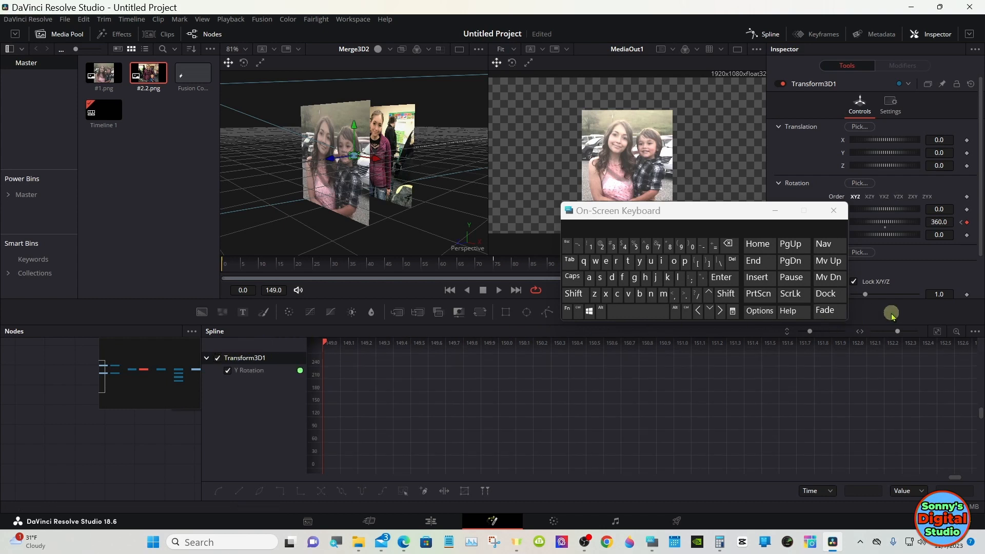
pyautogui.click(937, 331)
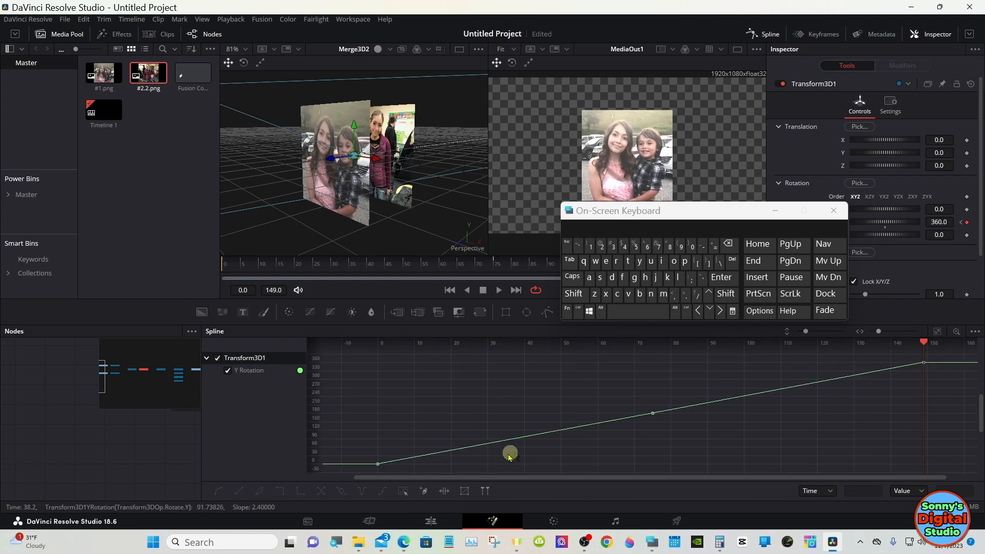
# Select all keyframes of Transform3D1's Y Rotation curve, set the curve to loop relatively and flatten its keyframes
pyautogui.click(404, 491)
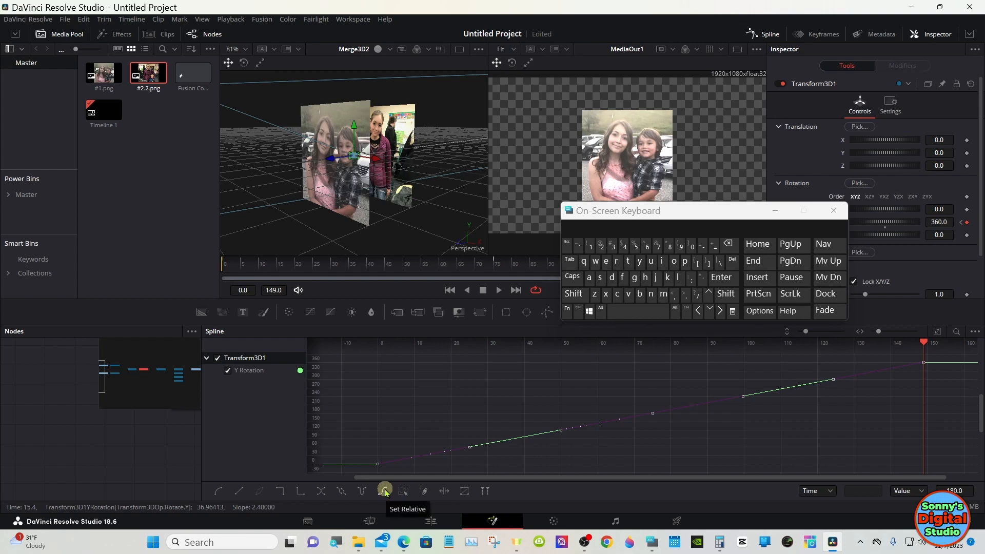
pyautogui.click(386, 492)
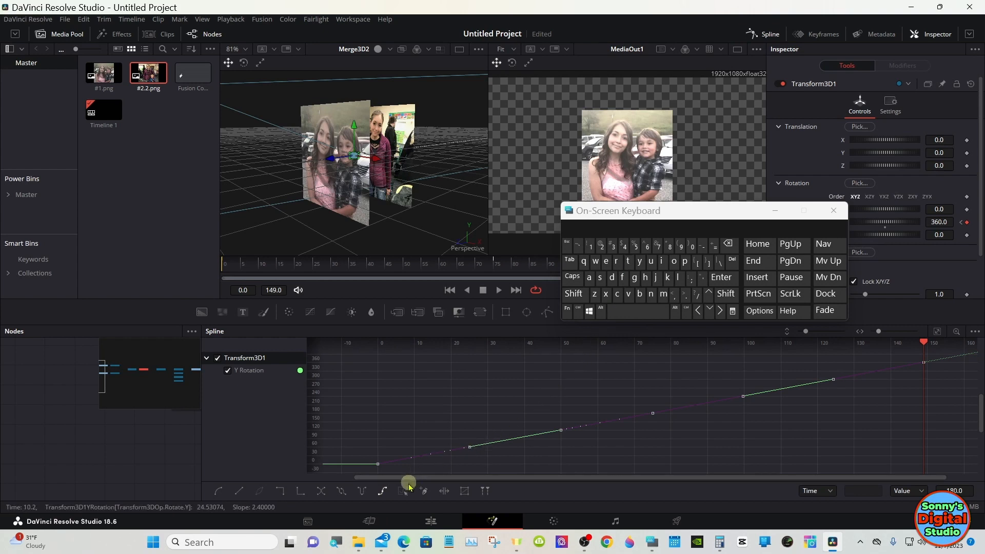
pyautogui.click(622, 280)
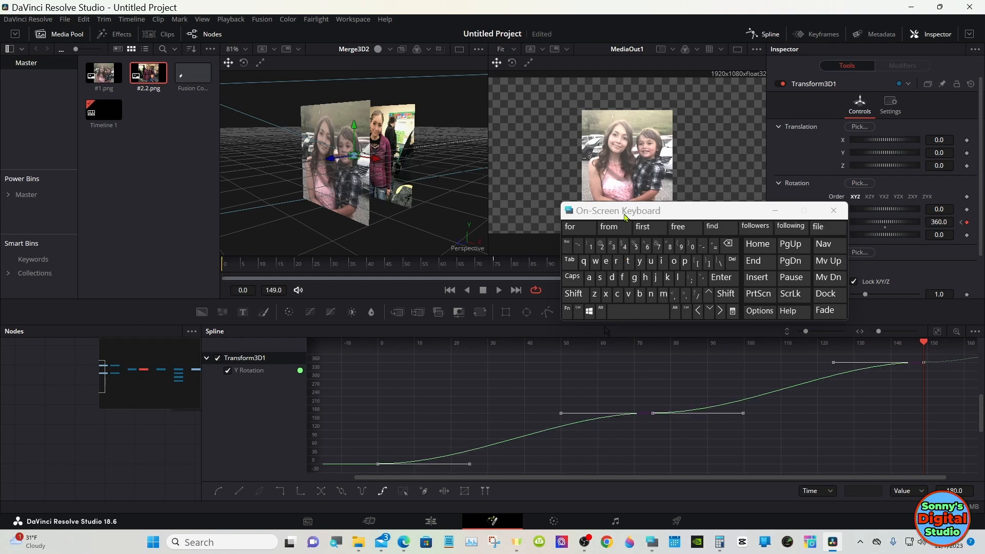
# Bring up the ease controls for the Y Rotation keyframes and set the linked ease in and ease out to 55
pyautogui.moveTo(624, 214); pyautogui.dragTo(554, 210)
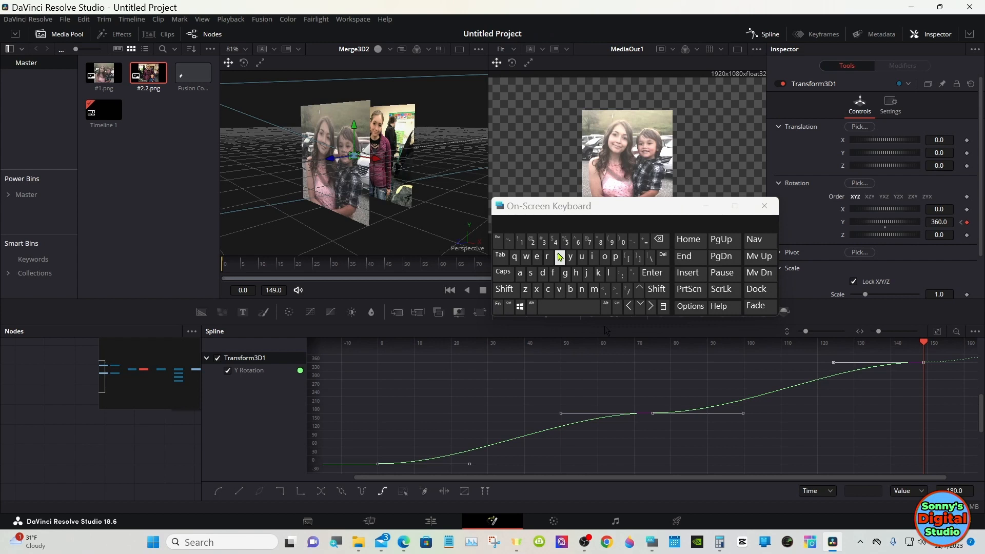
pyautogui.click(559, 257)
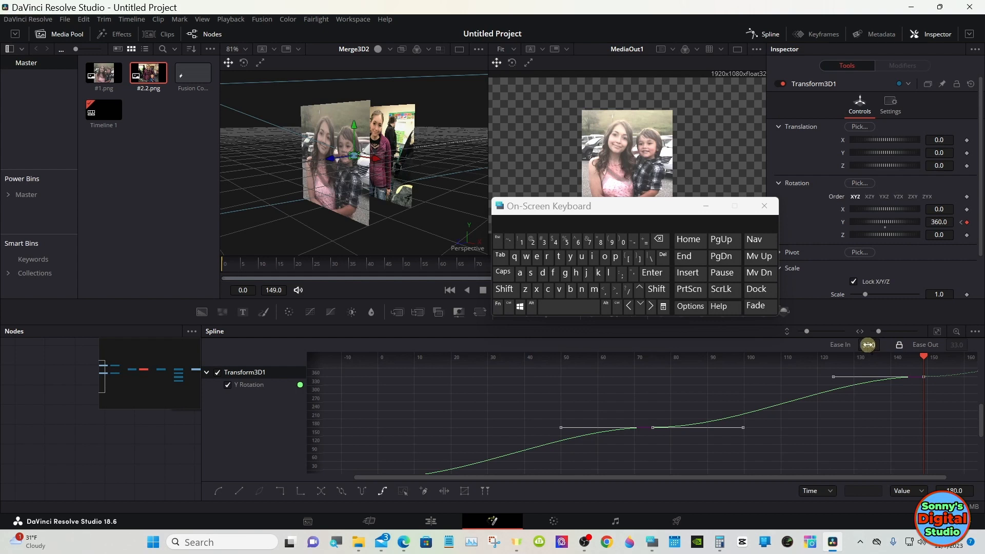
pyautogui.moveTo(867, 345); pyautogui.dragTo(947, 348)
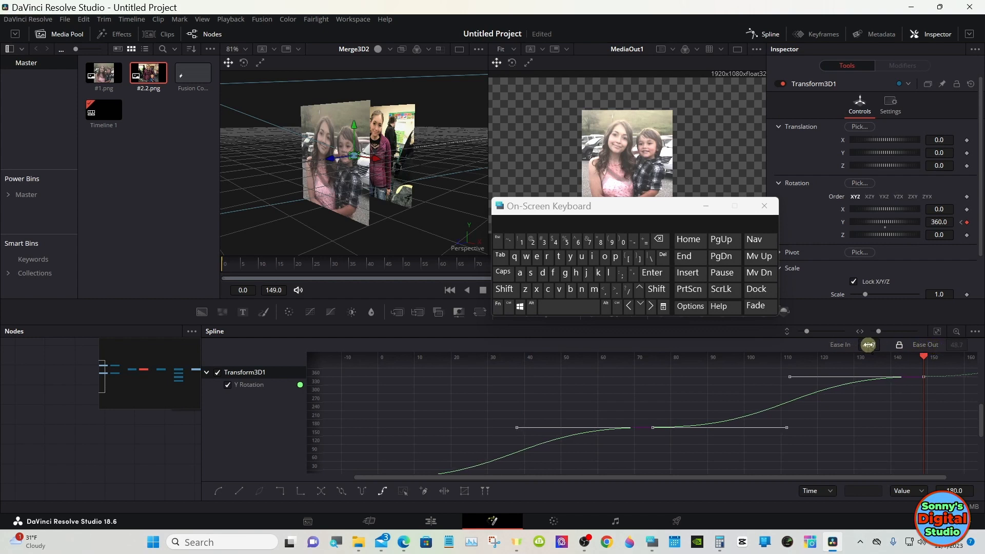
pyautogui.moveTo(868, 345); pyautogui.dragTo(886, 345)
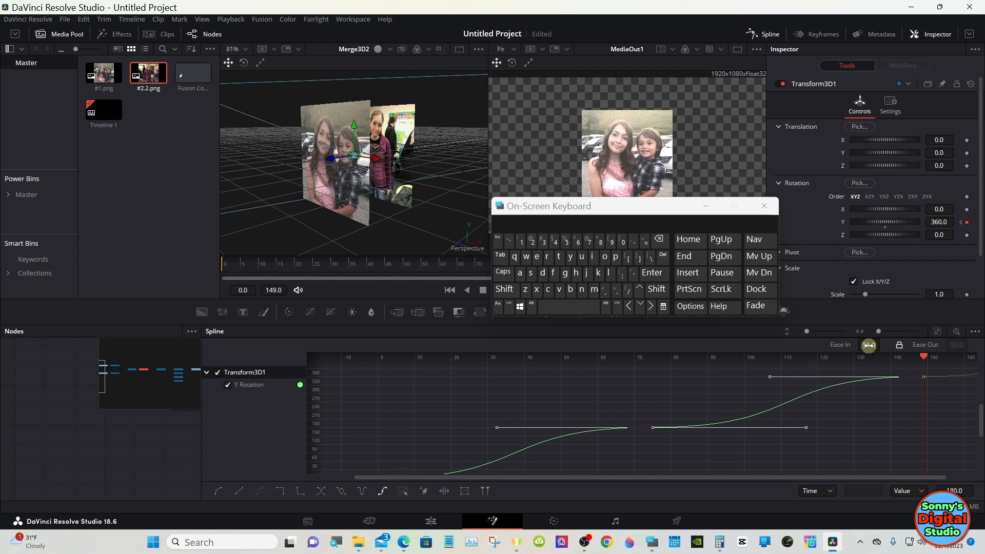
# Close the Spline editor and dismiss the on-screen keyboard so the full node graph is accessible
pyautogui.click(771, 34)
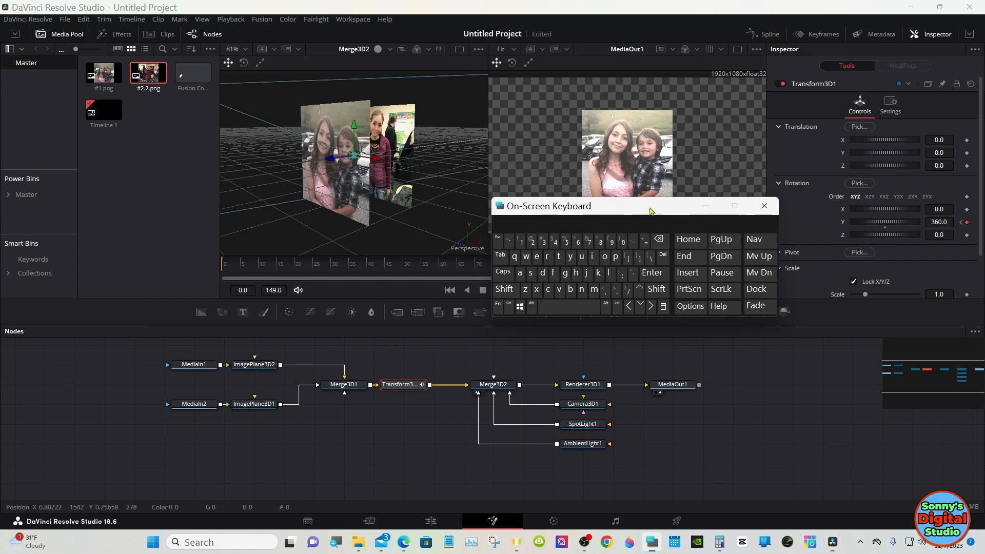
pyautogui.moveTo(710, 208); pyautogui.dragTo(863, 368)
pyautogui.click(863, 369)
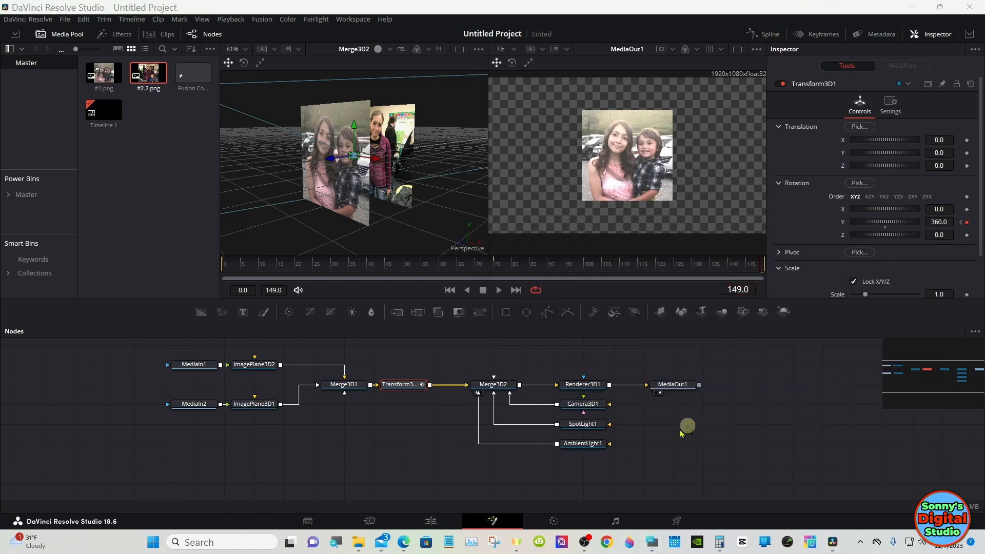
# Return to the Edit page timeline, move the playhead to the start and turn on the render cache
pyautogui.click(435, 522)
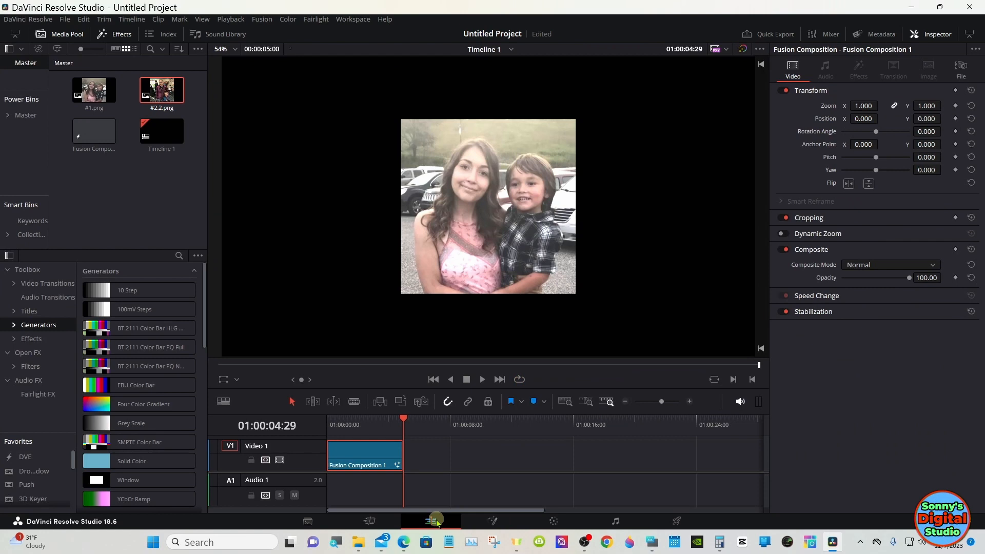
pyautogui.moveTo(378, 432); pyautogui.dragTo(331, 432)
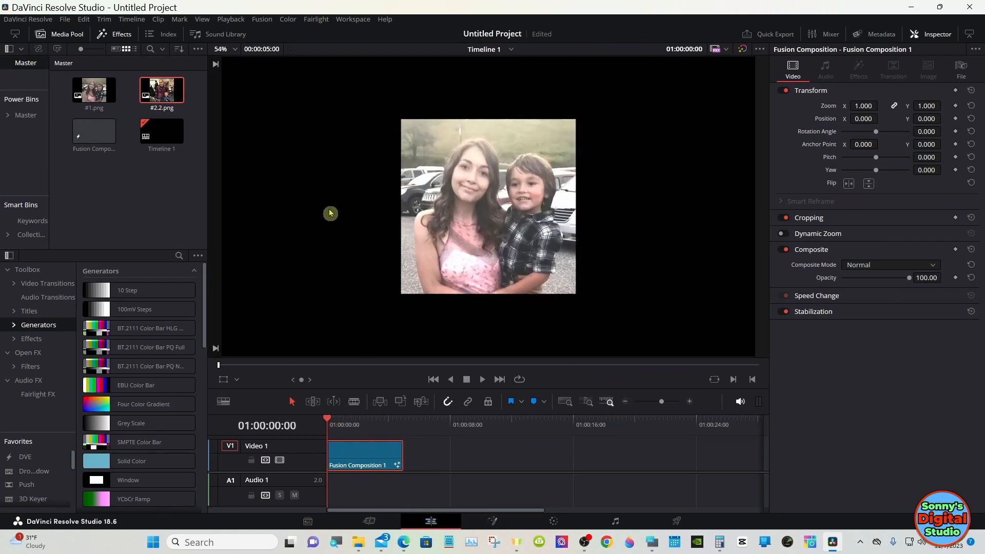
pyautogui.click(241, 22)
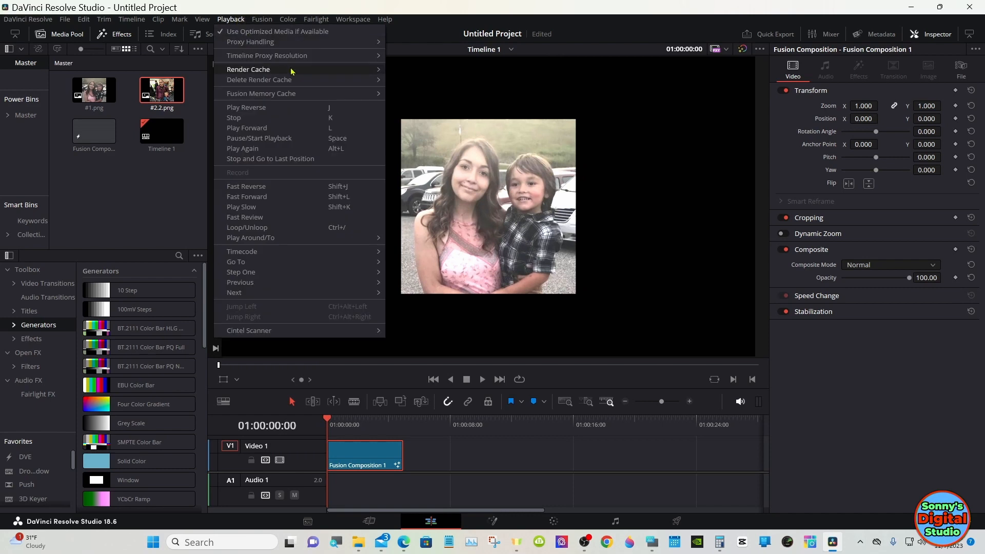
pyautogui.moveTo(363, 72)
pyautogui.click(397, 79)
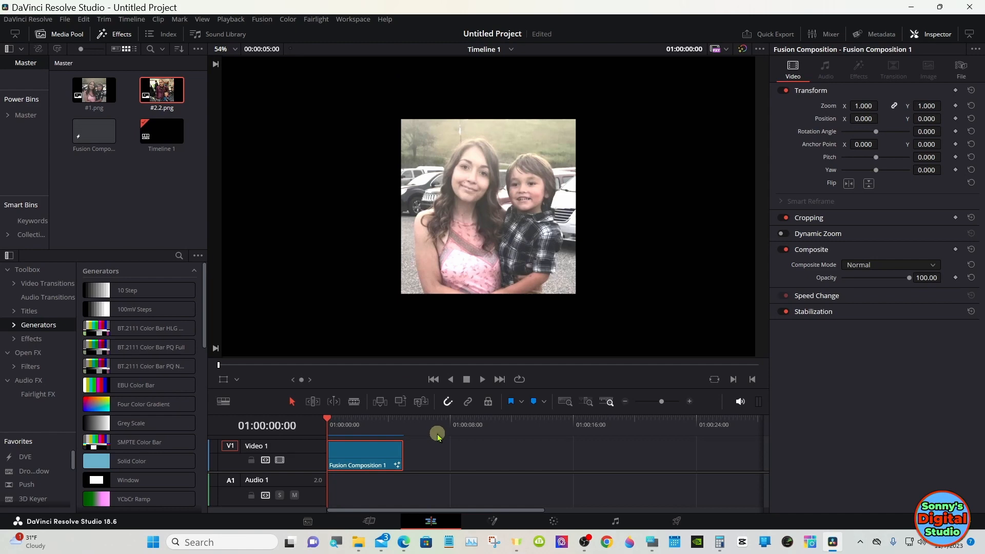
# Move Camera3D1 farther from the photos in the Fusion composition by setting its Z translation to about 6.81
pyautogui.click(494, 521)
pyautogui.click(583, 404)
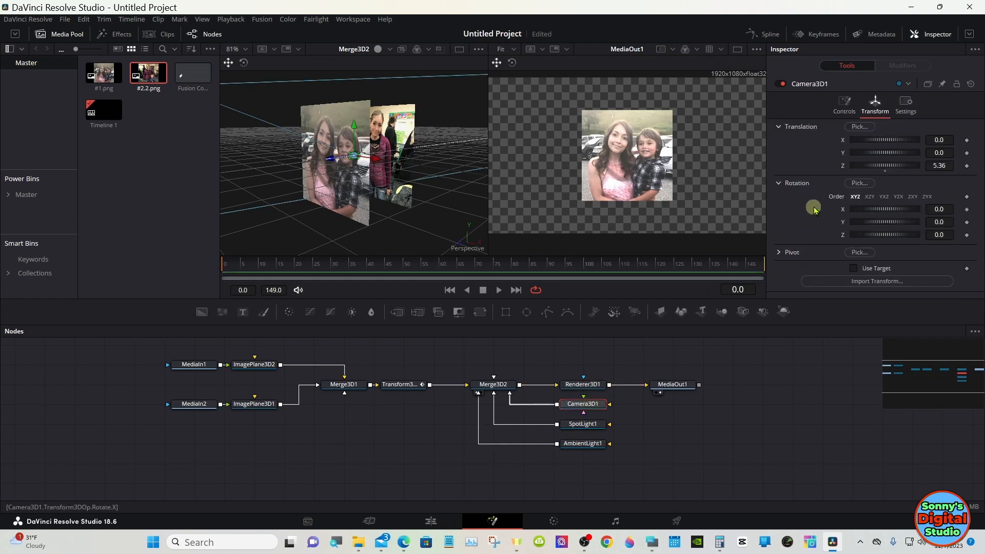
pyautogui.moveTo(881, 166); pyautogui.dragTo(888, 166)
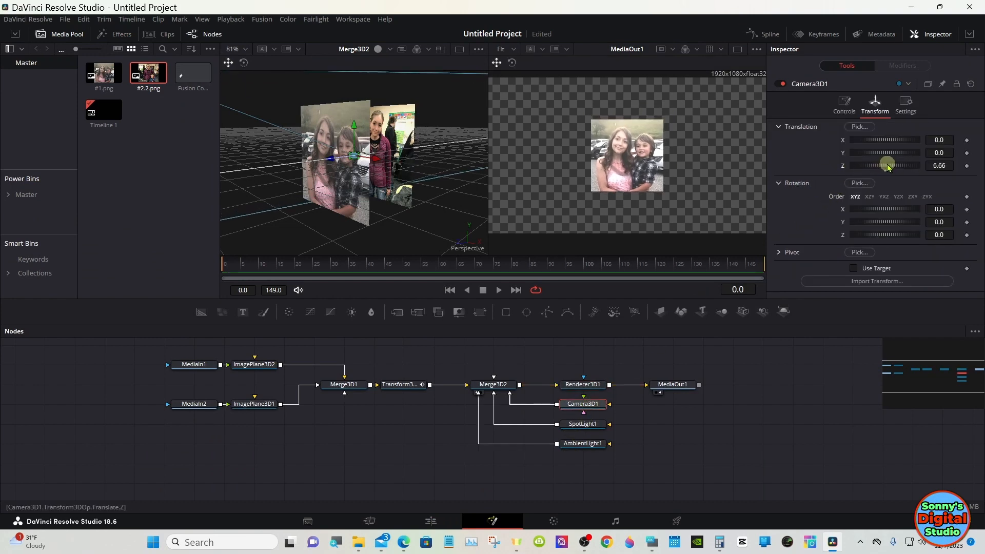
# Extend the Fusion Composition 1 clip to about 30 seconds on the edit timeline and preview the looping rotation
pyautogui.click(431, 521)
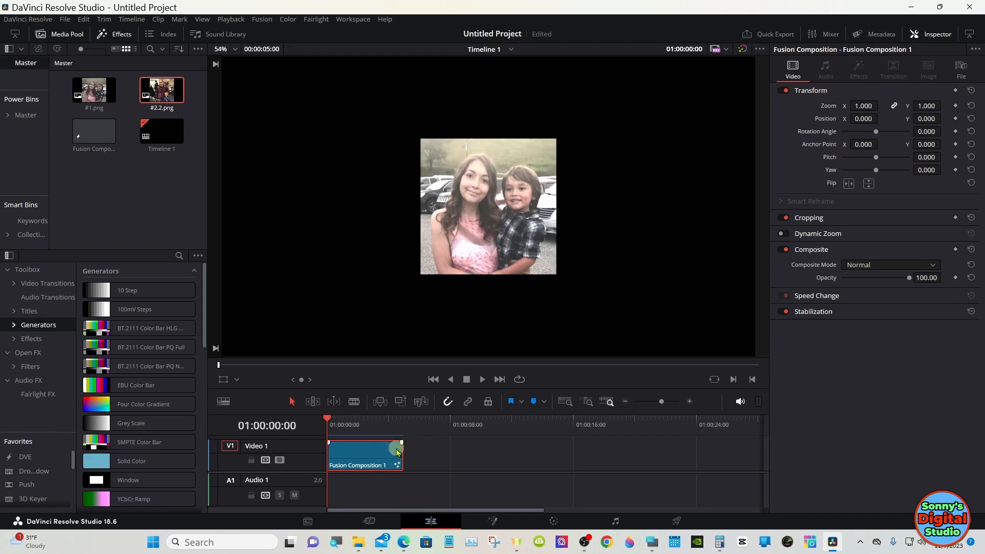
pyautogui.moveTo(396, 454); pyautogui.dragTo(666, 451)
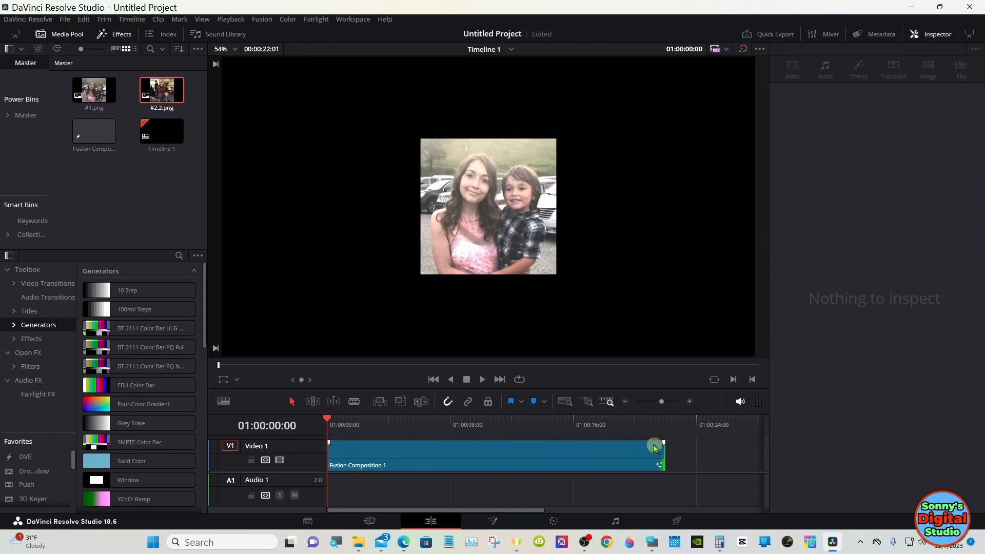
pyautogui.click(625, 401)
pyautogui.moveTo(495, 452); pyautogui.dragTo(556, 451)
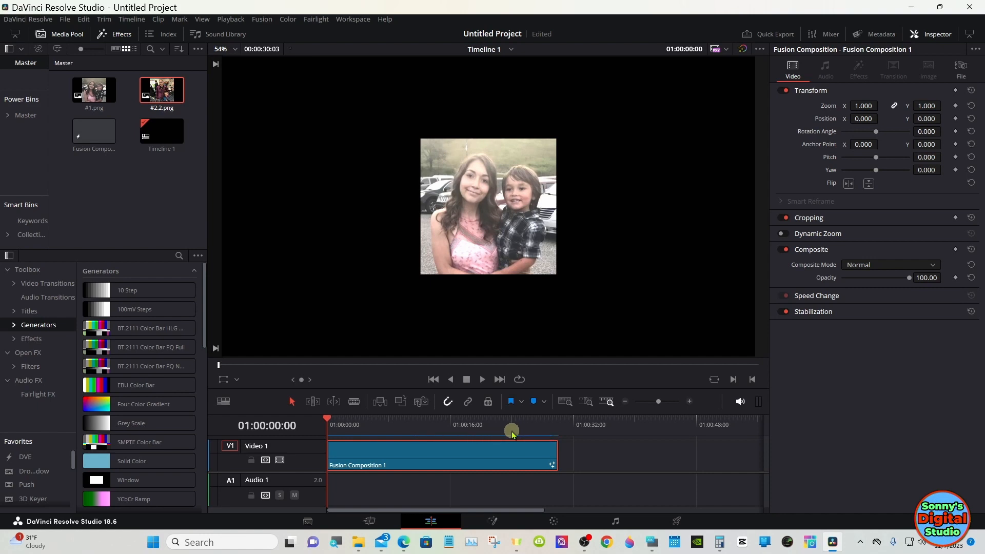
pyautogui.click(482, 379)
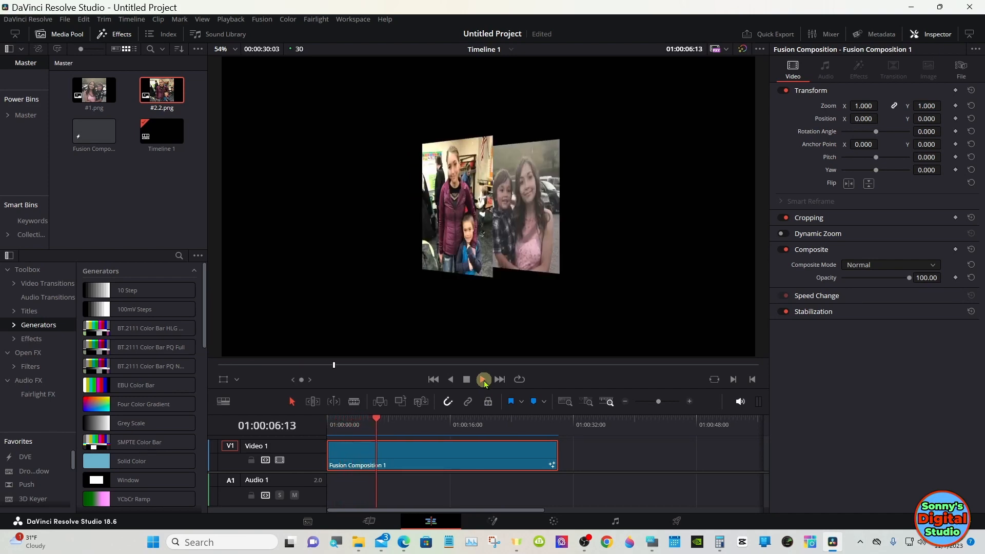
pyautogui.click(476, 380)
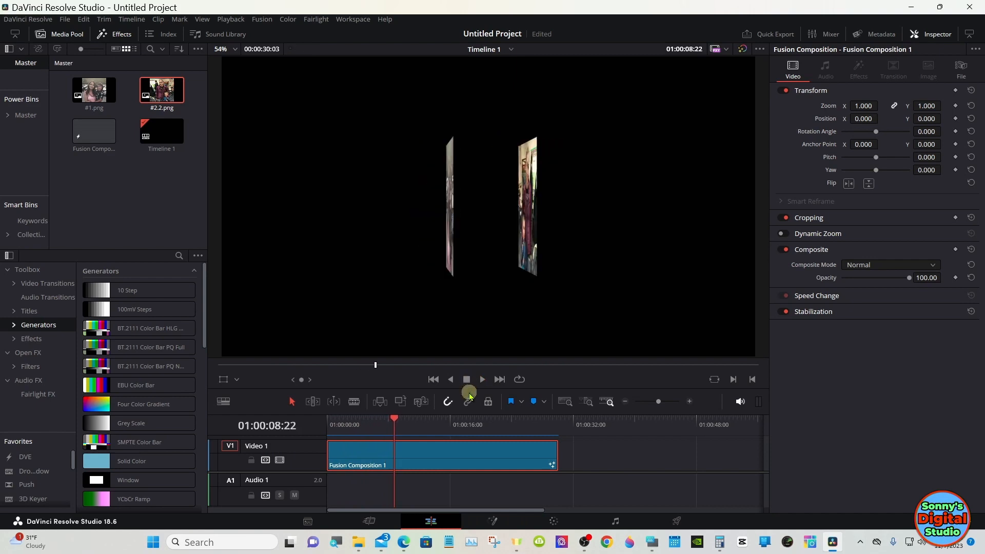
# Lower AmbientLight1's intensity to 0.795 in the Fusion composition, viewing the second photo at frame 220
pyautogui.click(494, 521)
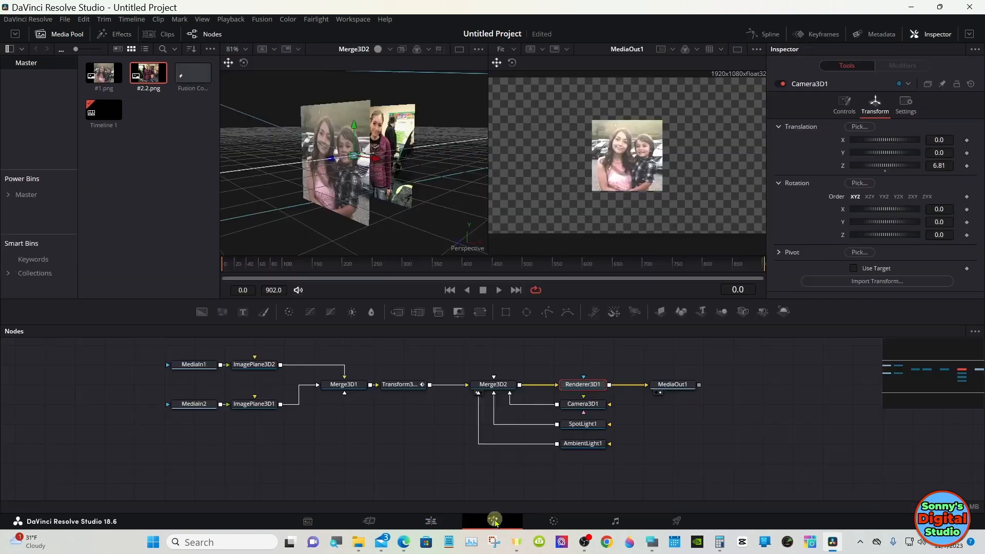
pyautogui.click(582, 443)
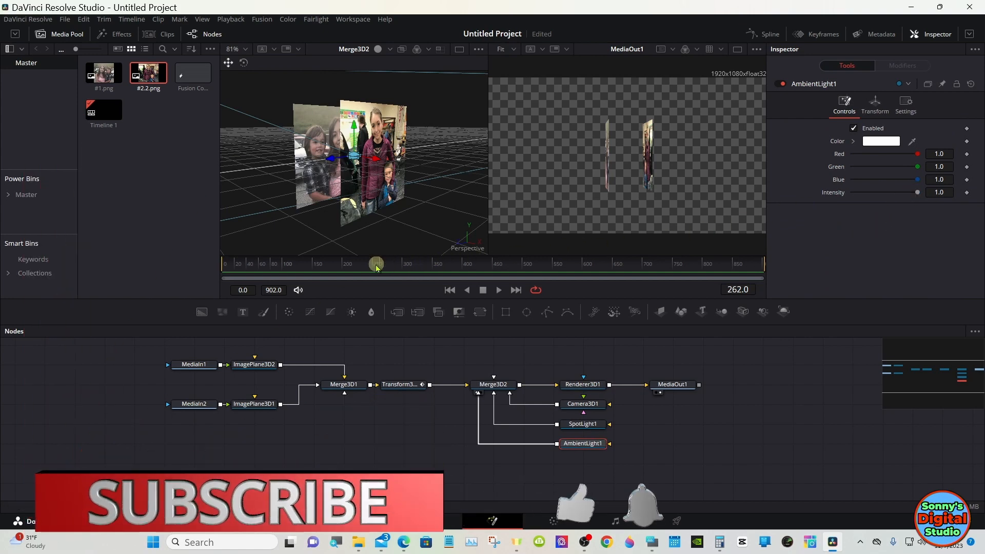
pyautogui.moveTo(377, 265); pyautogui.dragTo(354, 264)
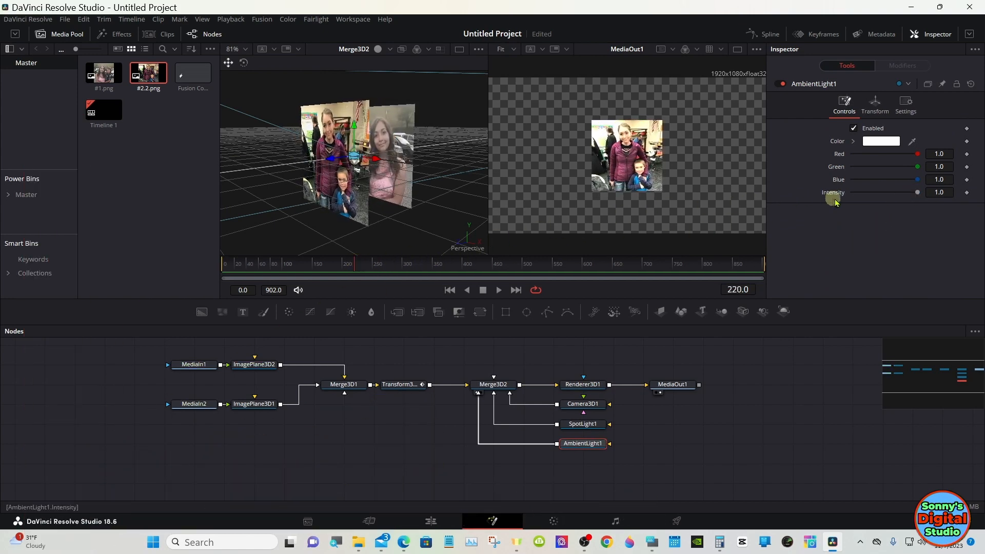
pyautogui.moveTo(918, 192); pyautogui.dragTo(904, 193)
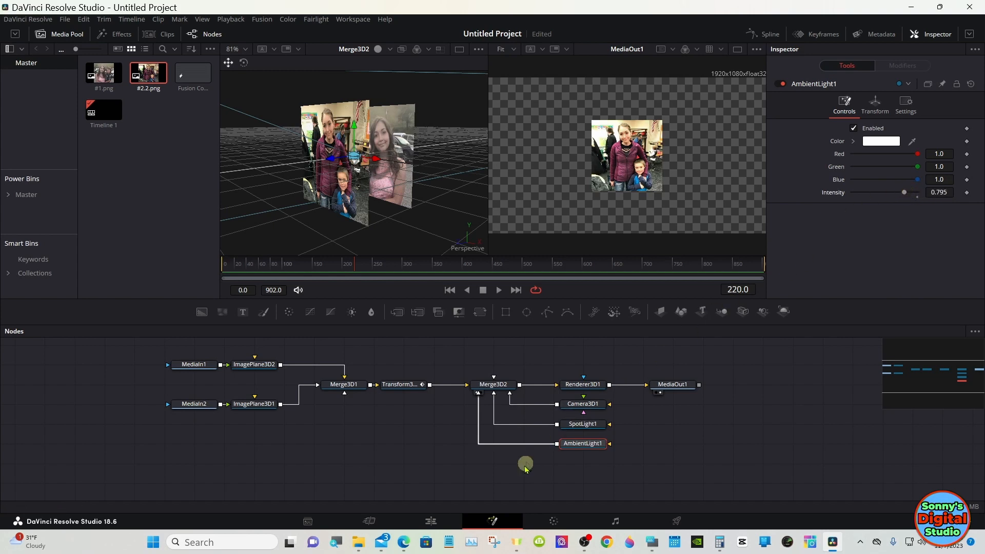
# Move Fusion Composition 1 up to Video 2 and place a Four Color Gradient generator beneath it on Video 1 at matching length
pyautogui.click(431, 522)
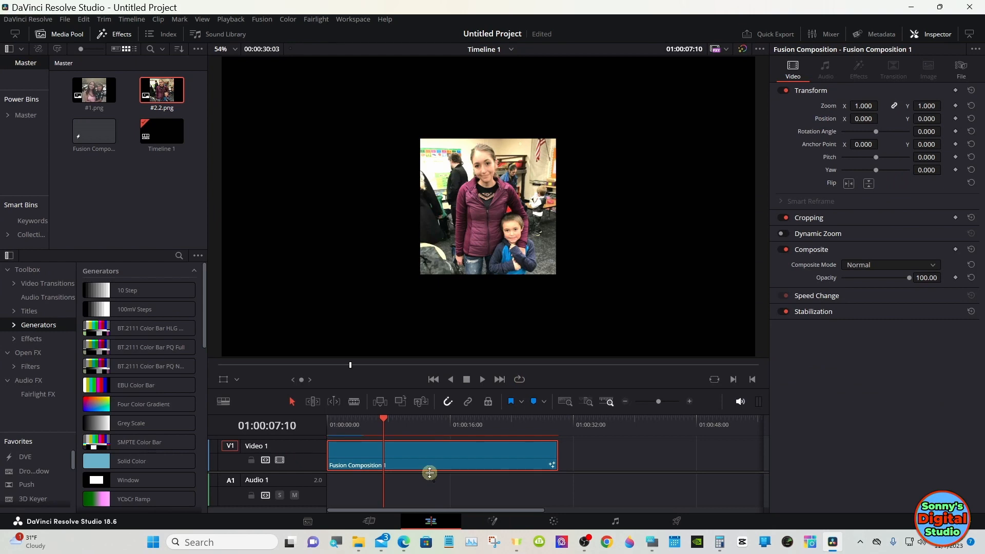
pyautogui.moveTo(411, 459); pyautogui.dragTo(411, 441)
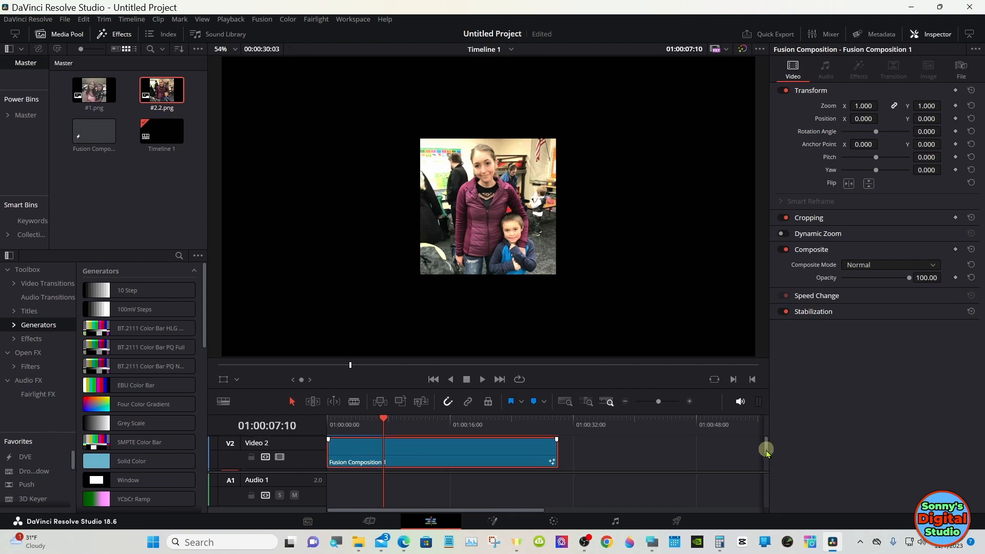
pyautogui.moveTo(765, 447); pyautogui.dragTo(765, 482)
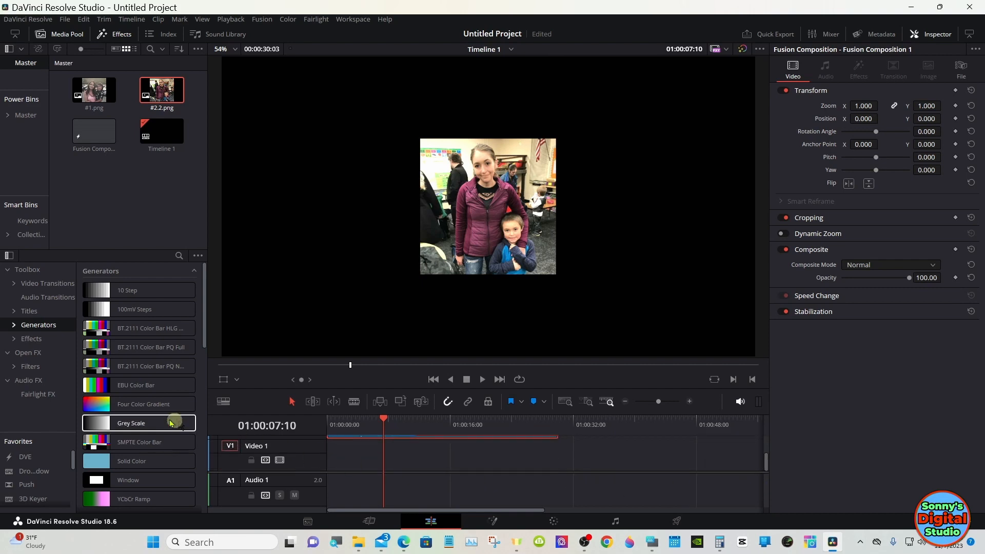
pyautogui.moveTo(182, 404); pyautogui.dragTo(547, 457)
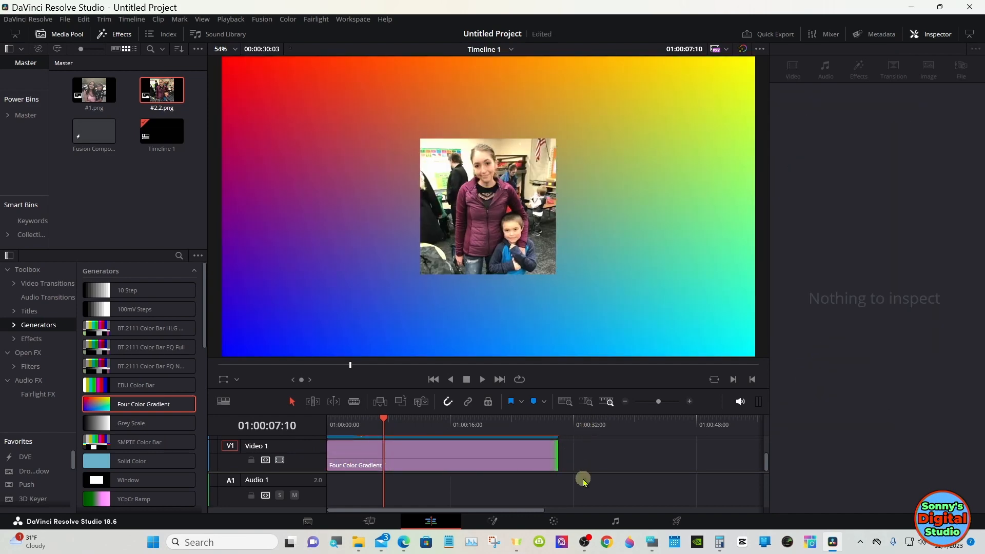
# Apply the Drop Shadow effect from the favorites to Fusion Composition 1 and play the timeline from the start
pyautogui.scroll(2, 583, 486)
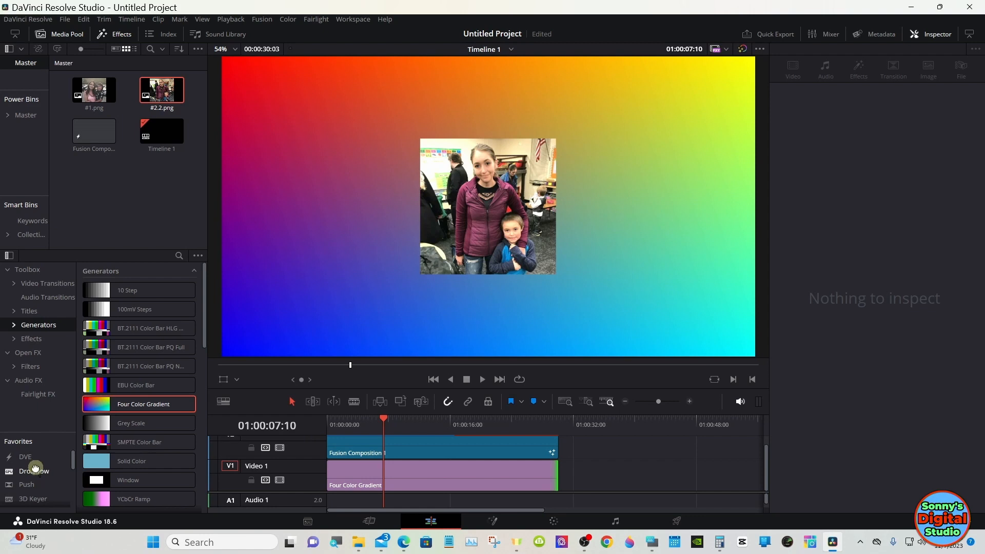
pyautogui.scroll(-1, 49, 462)
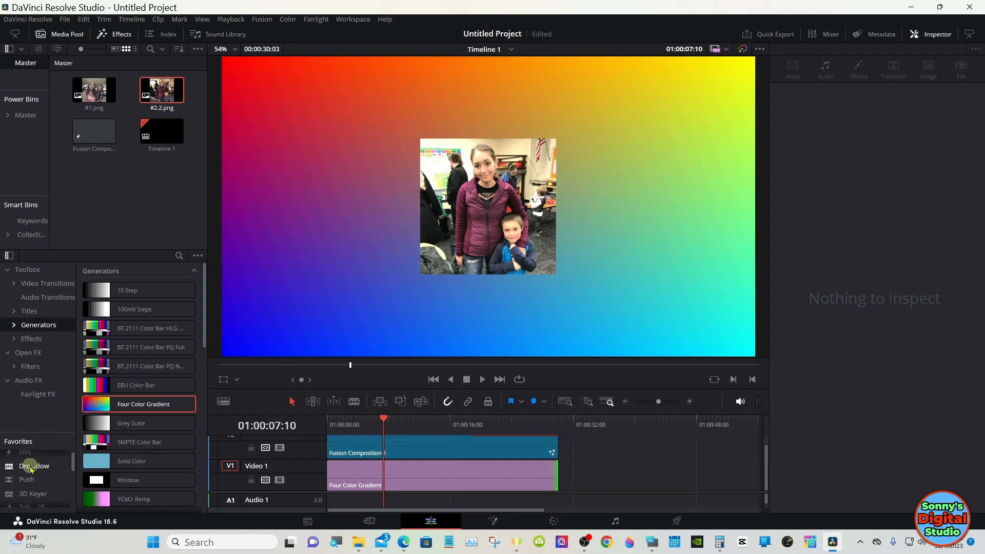
pyautogui.scroll(-1, 33, 468)
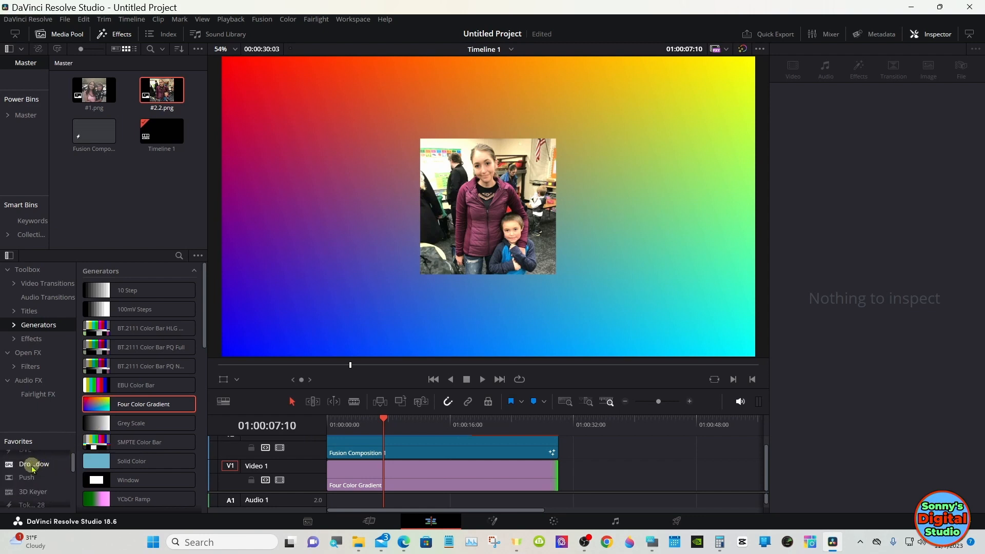
pyautogui.scroll(-1, 39, 466)
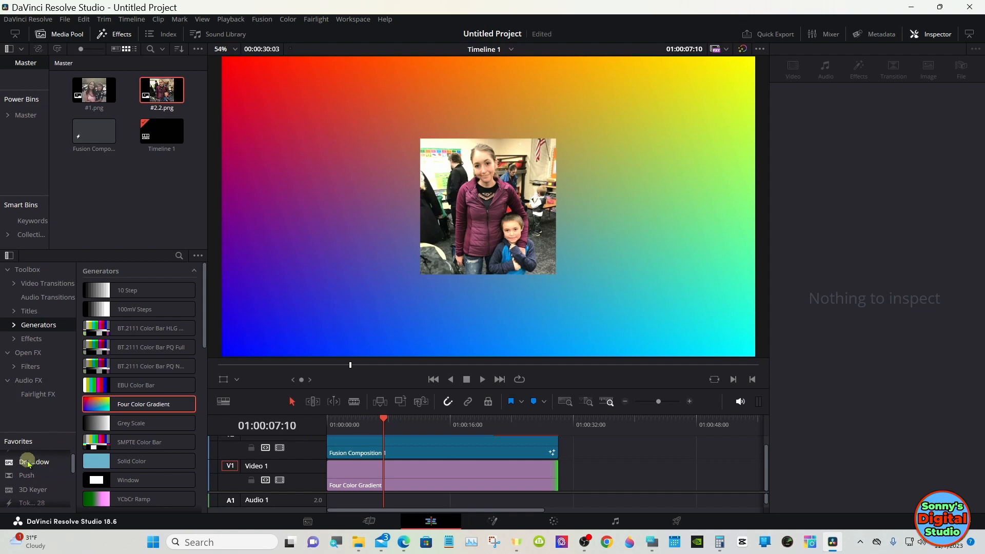
pyautogui.moveTo(40, 465); pyautogui.dragTo(414, 448)
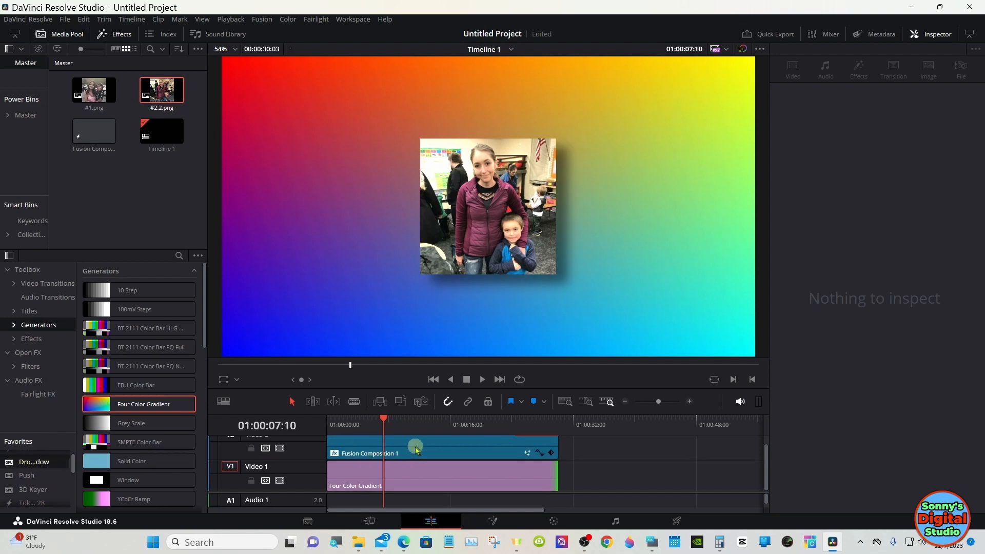
pyautogui.click(329, 425)
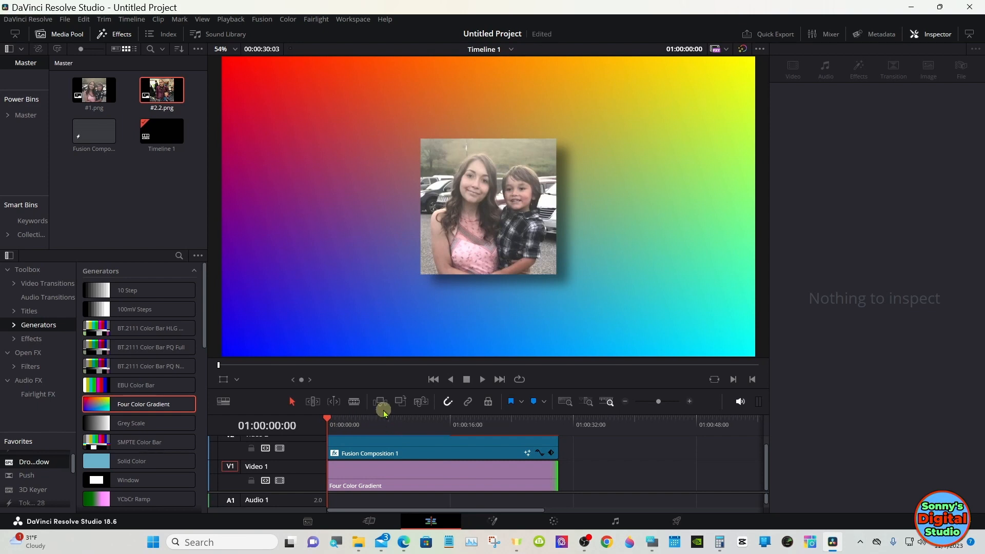
pyautogui.click(483, 380)
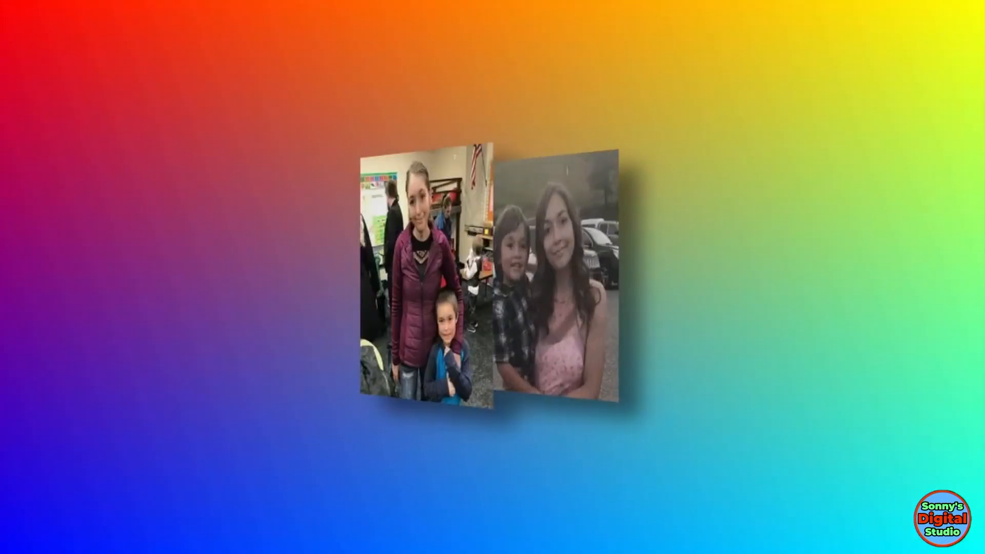